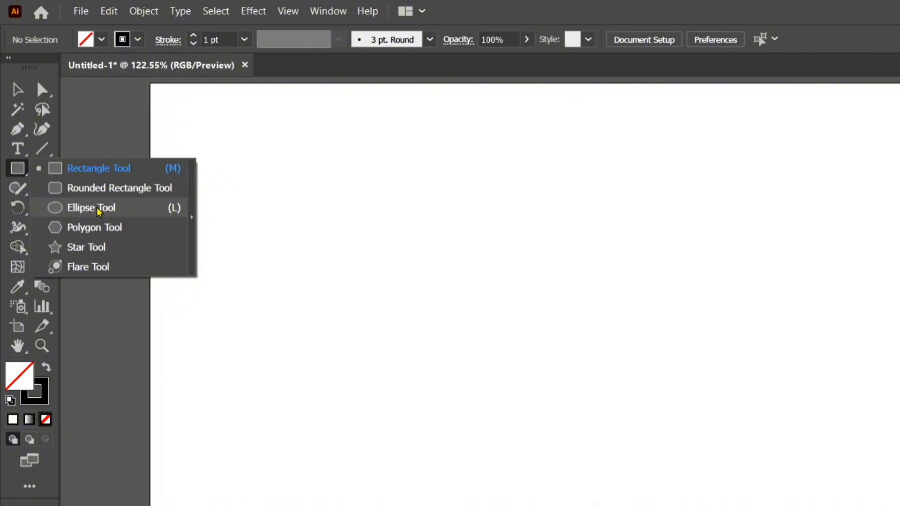
# Draw an unfilled circle about 590 px in diameter with the Ellipse tool and shift it slightly down on the artboard.
pyautogui.click(97, 207)
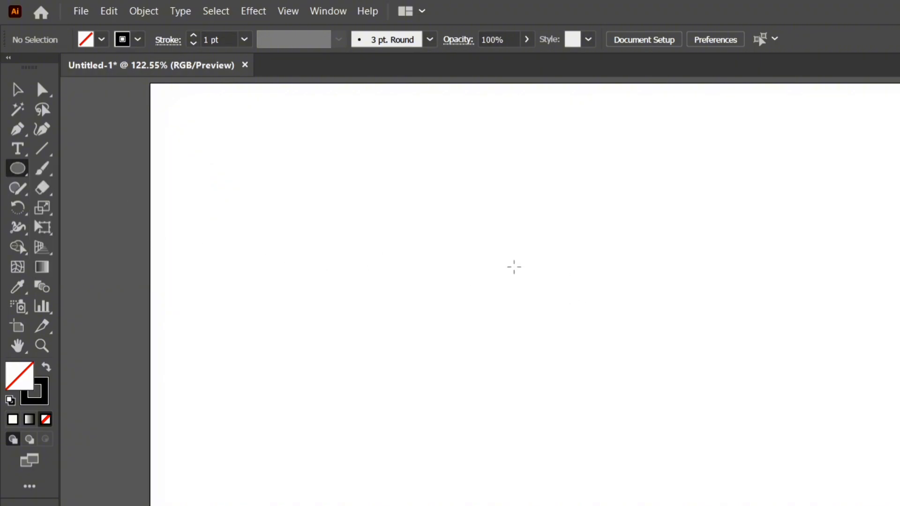
pyautogui.moveTo(484, 247); pyautogui.dragTo(604, 366)
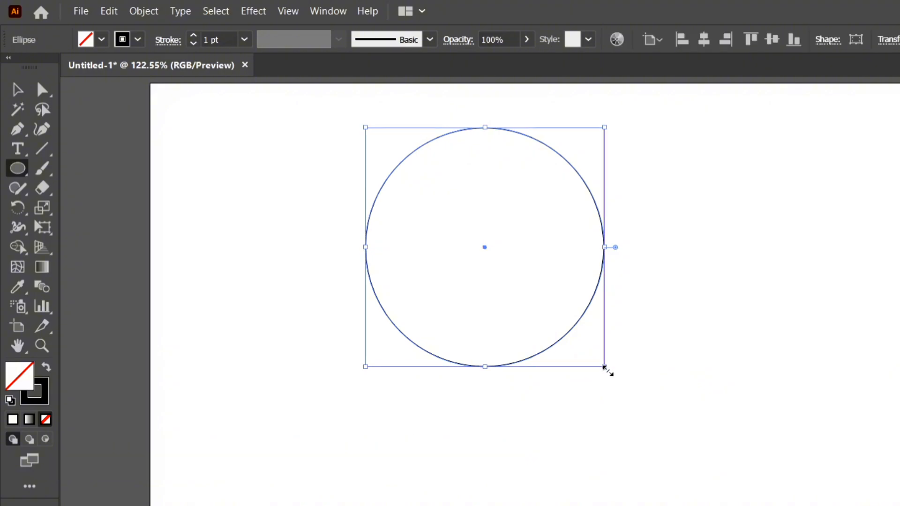
pyautogui.moveTo(605, 367); pyautogui.dragTo(640, 415)
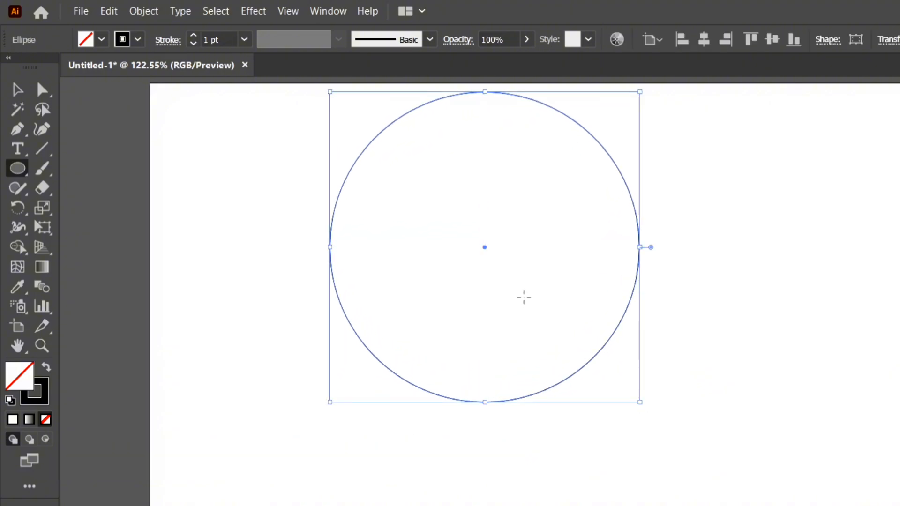
pyautogui.click(17, 89)
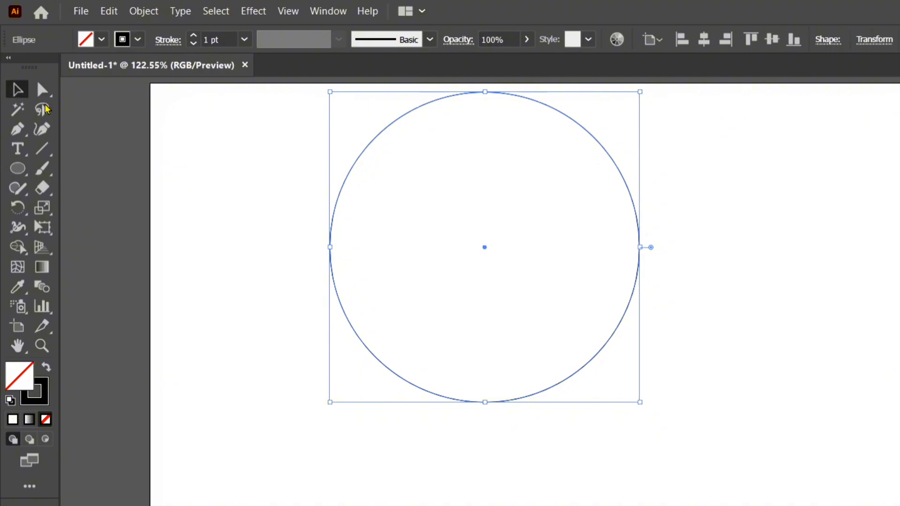
pyautogui.moveTo(483, 247); pyautogui.dragTo(488, 280)
pyautogui.click(192, 187)
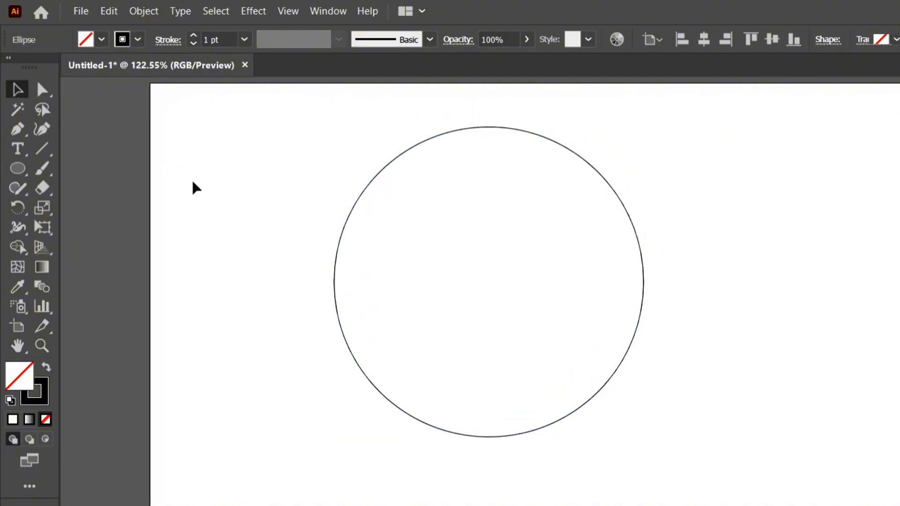
# Draw a smaller concentric circle, about 60 percent of the large circle's diameter, from the large circle's center.
pyautogui.moveTo(17, 168); pyautogui.dragTo(90, 208)
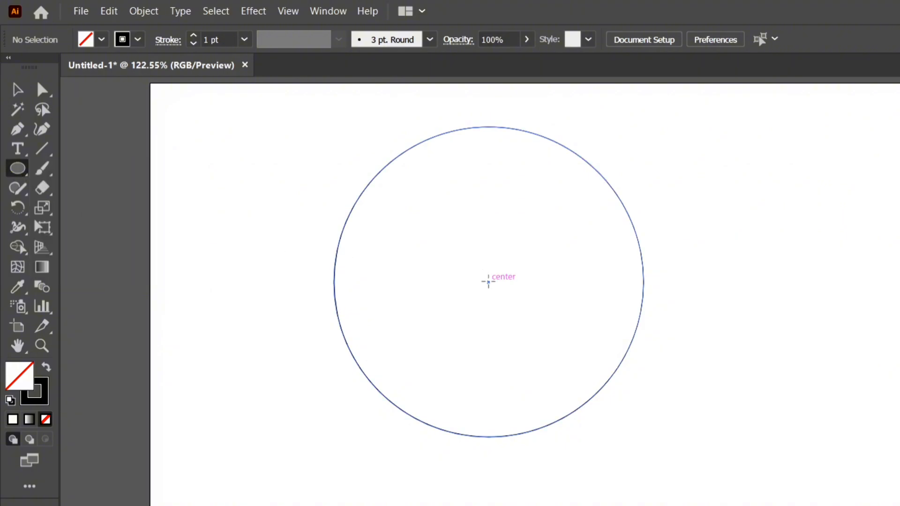
pyautogui.moveTo(487, 282); pyautogui.dragTo(545, 372)
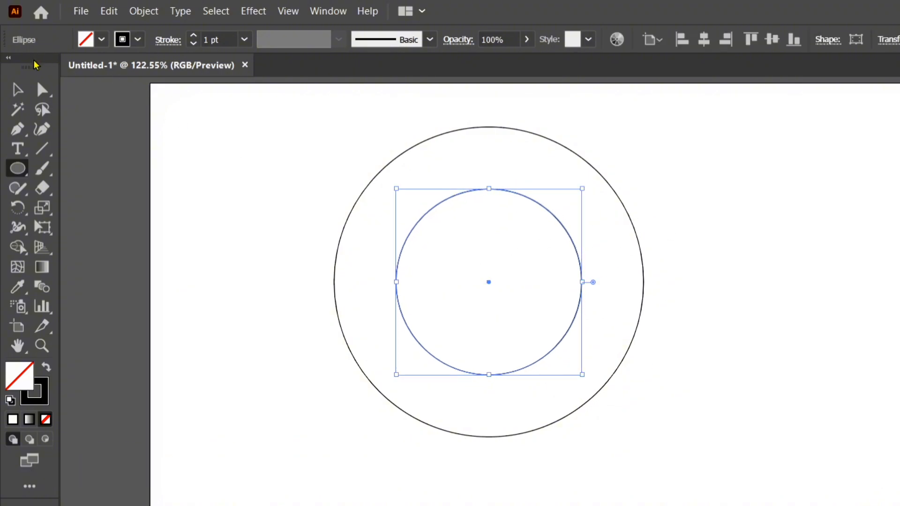
pyautogui.click(18, 89)
pyautogui.click(217, 180)
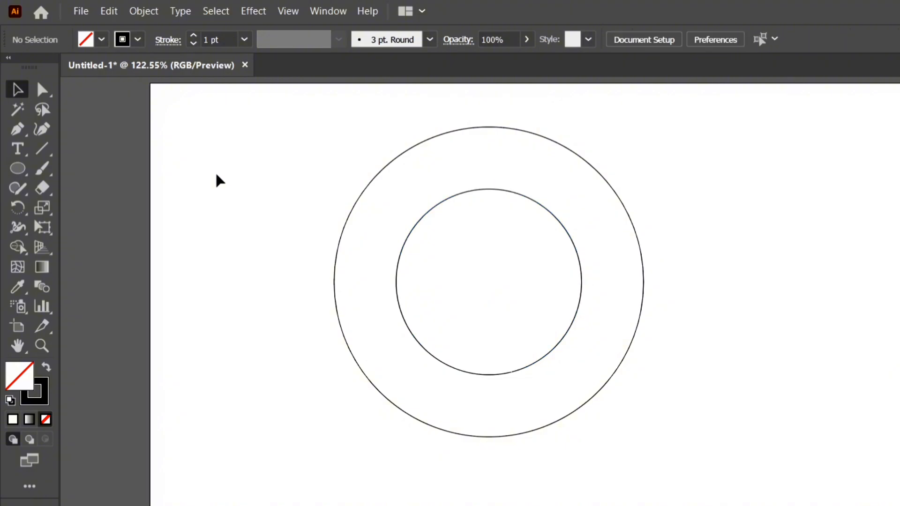
# Blend the inner circle with the outer circle using the Blend tool.
pyautogui.doubleClick(43, 287)
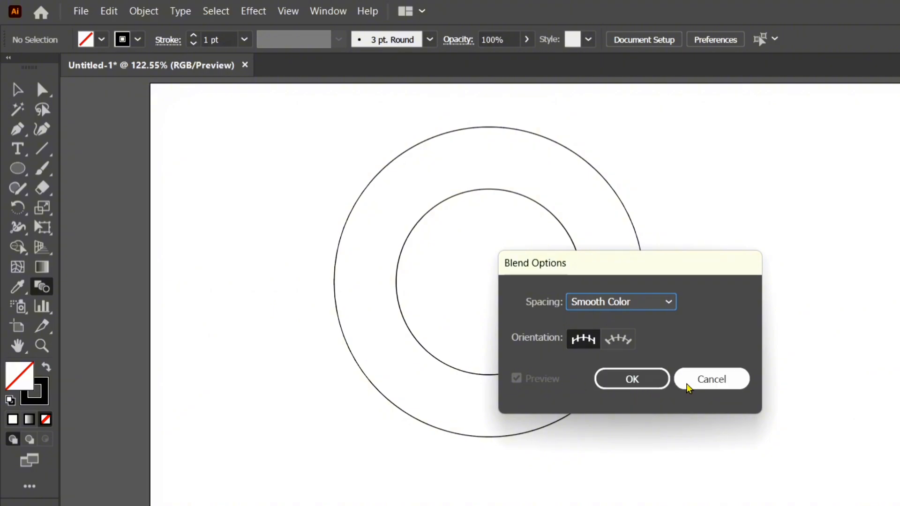
pyautogui.click(710, 384)
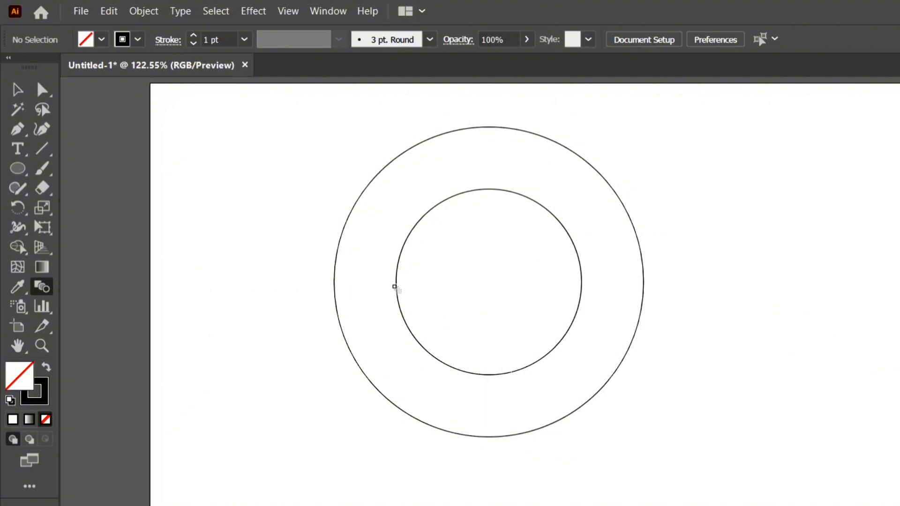
pyautogui.click(396, 288)
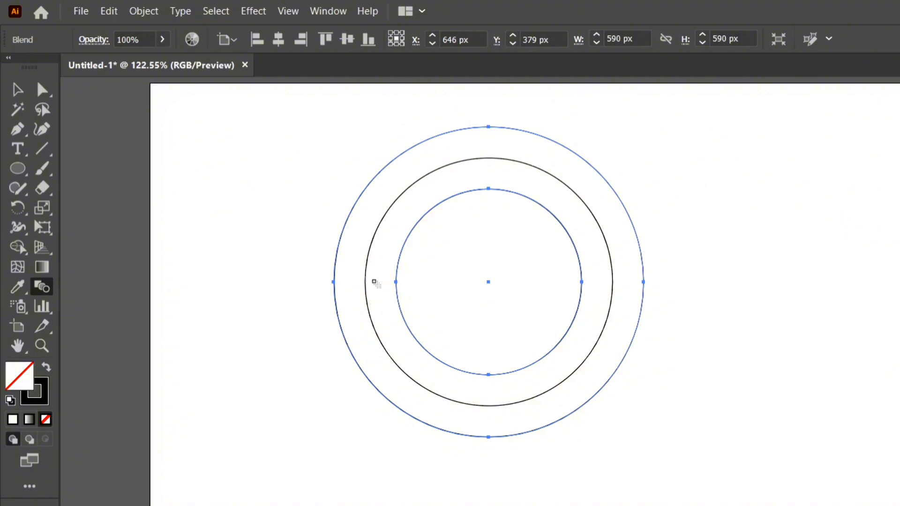
# Set the blend's spacing to Specified Steps with 3 steps.
pyautogui.doubleClick(48, 294)
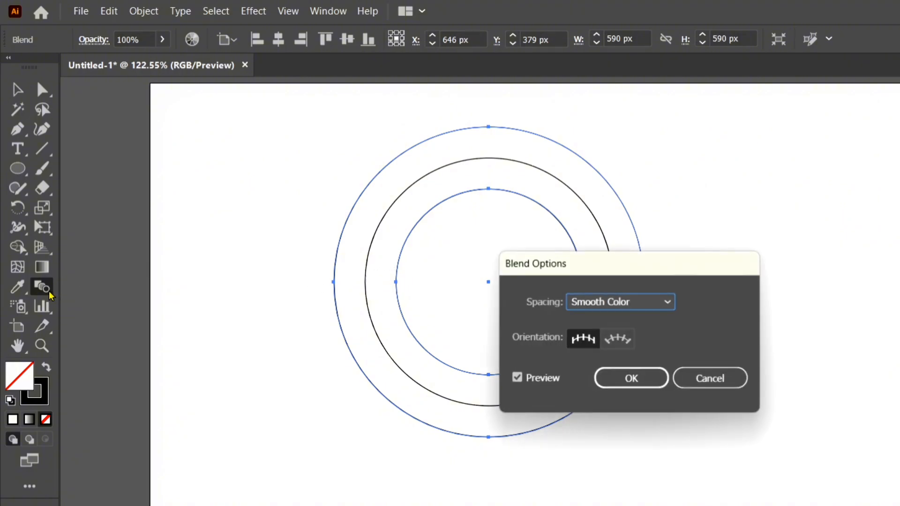
pyautogui.click(654, 303)
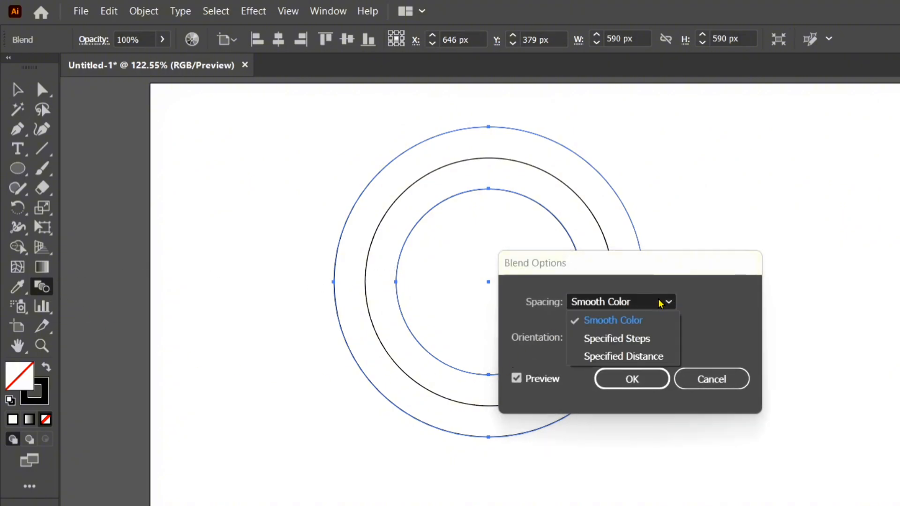
pyautogui.click(608, 343)
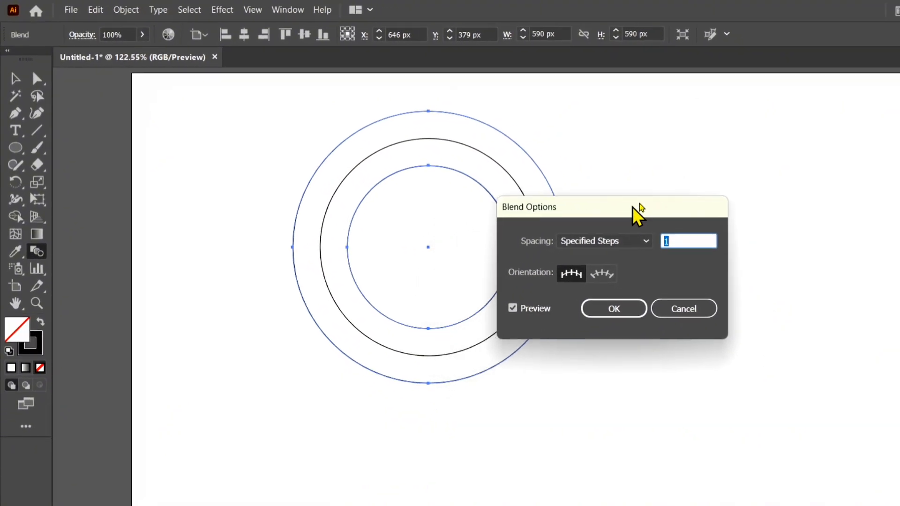
pyautogui.moveTo(639, 208); pyautogui.dragTo(732, 158)
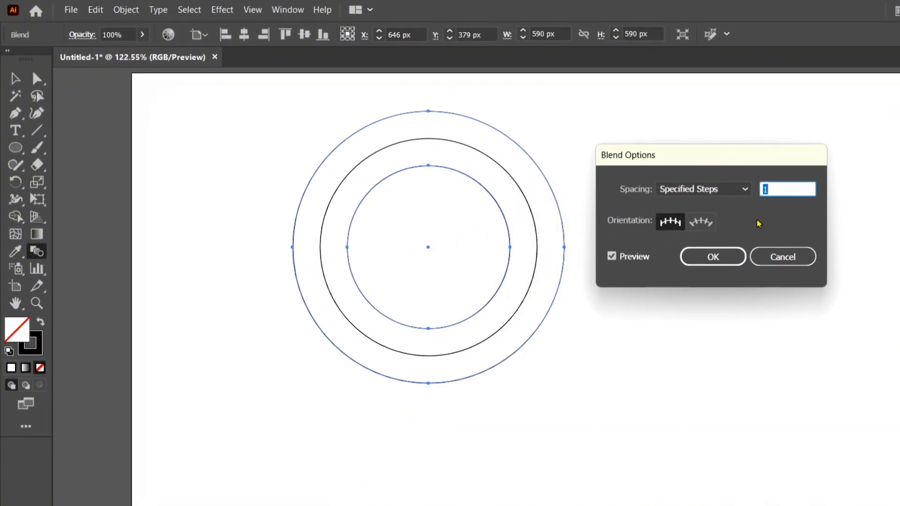
pyautogui.press('Up')
pyautogui.press('Up')
pyautogui.press('Up')
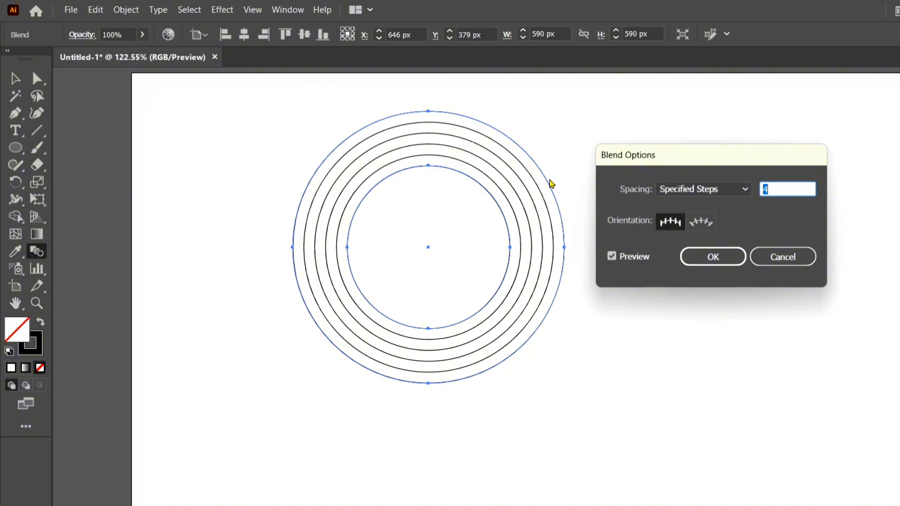
pyautogui.press('Down')
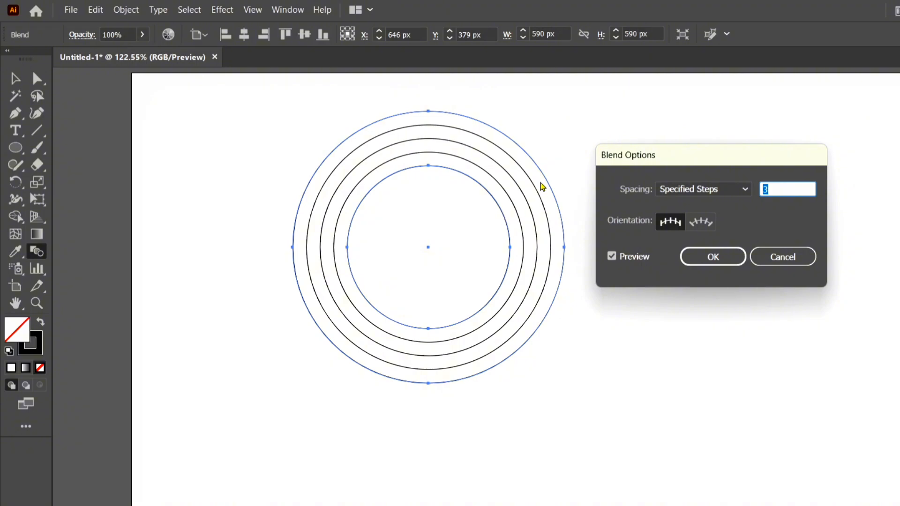
pyautogui.click(714, 253)
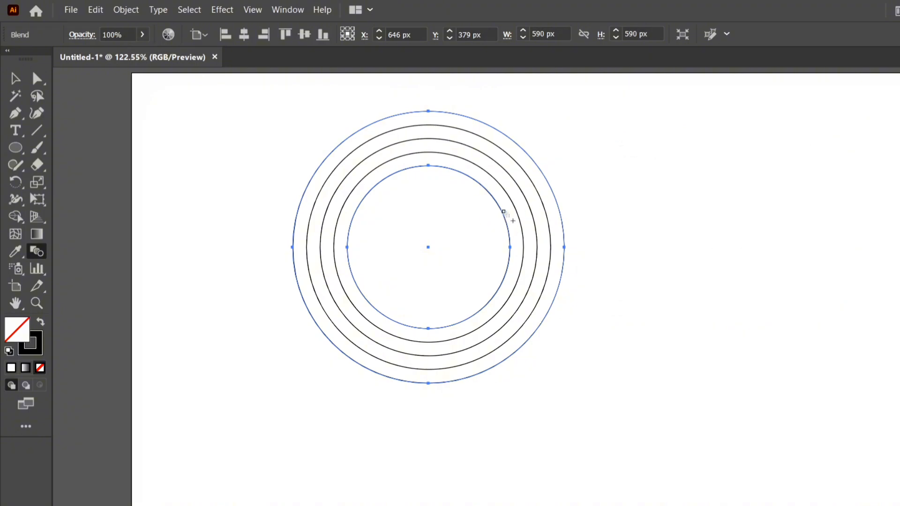
# Expand the blend's appearance, and expand the result with Object and Fill enabled to get separate ring shapes.
pyautogui.click(16, 79)
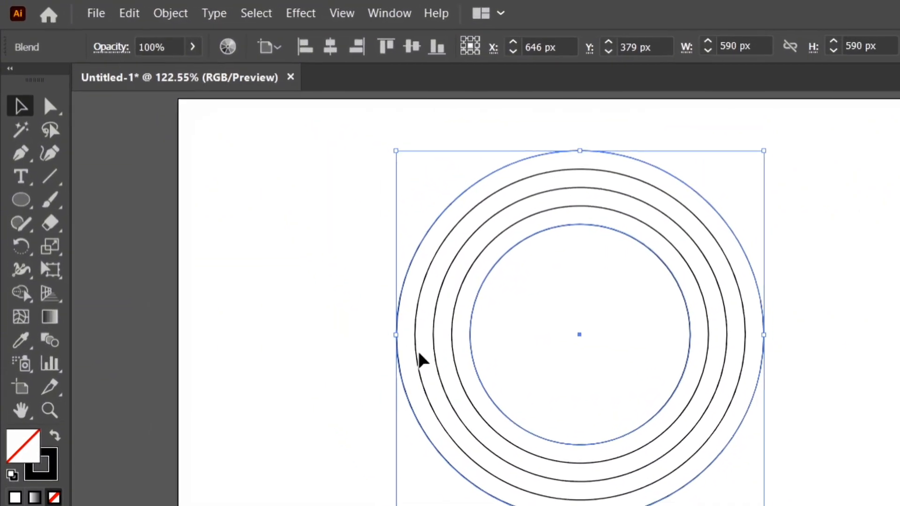
pyautogui.click(184, 16)
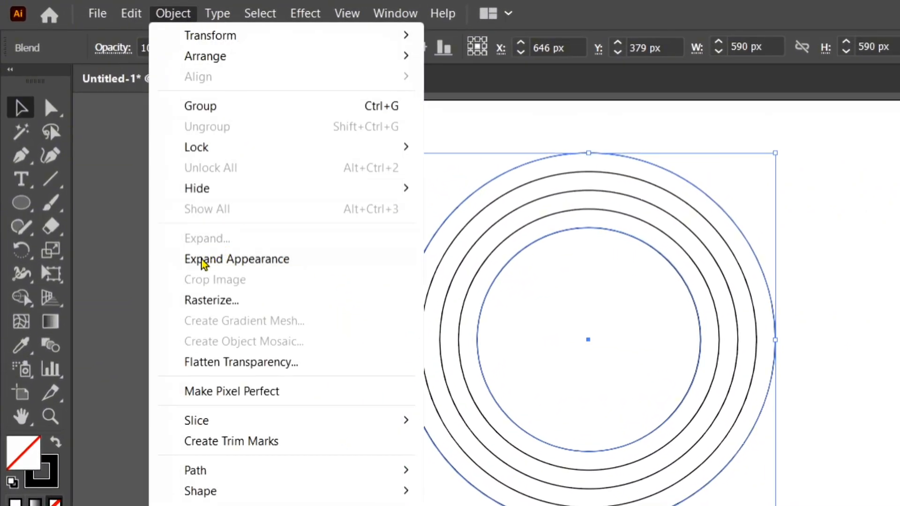
pyautogui.click(278, 259)
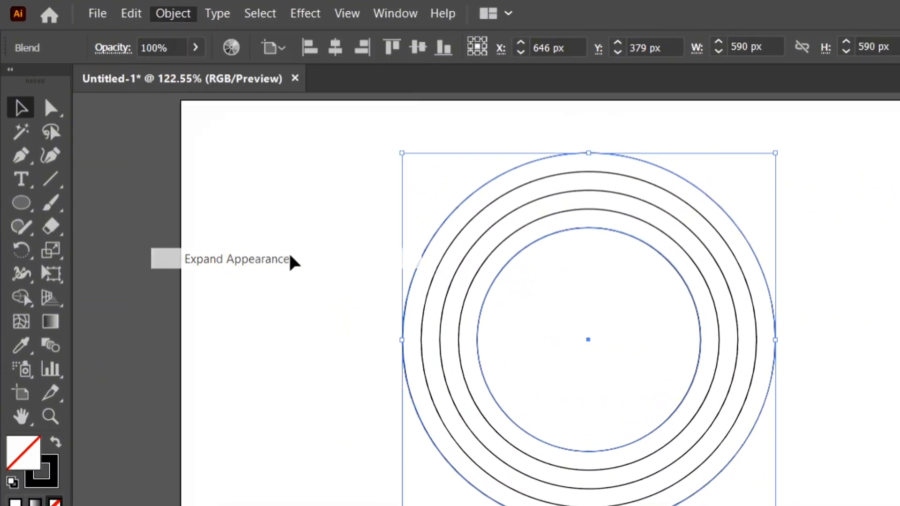
pyautogui.click(162, 14)
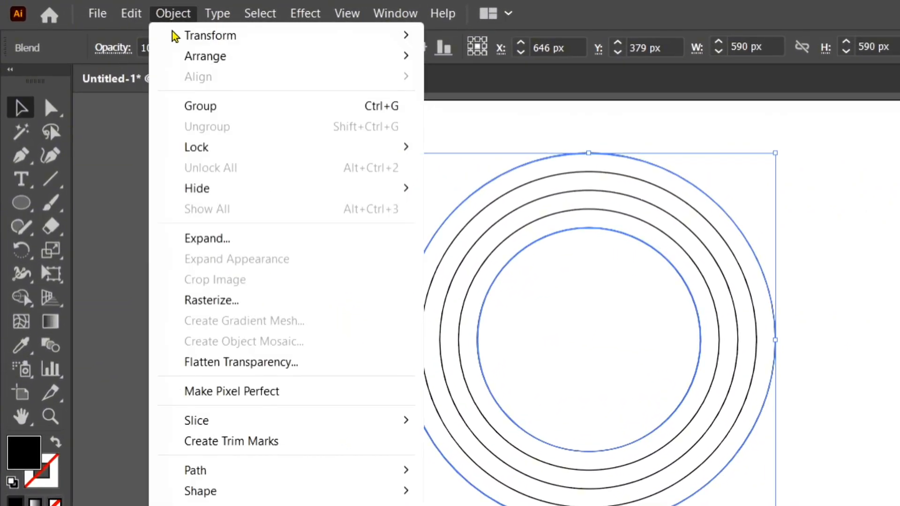
pyautogui.click(270, 243)
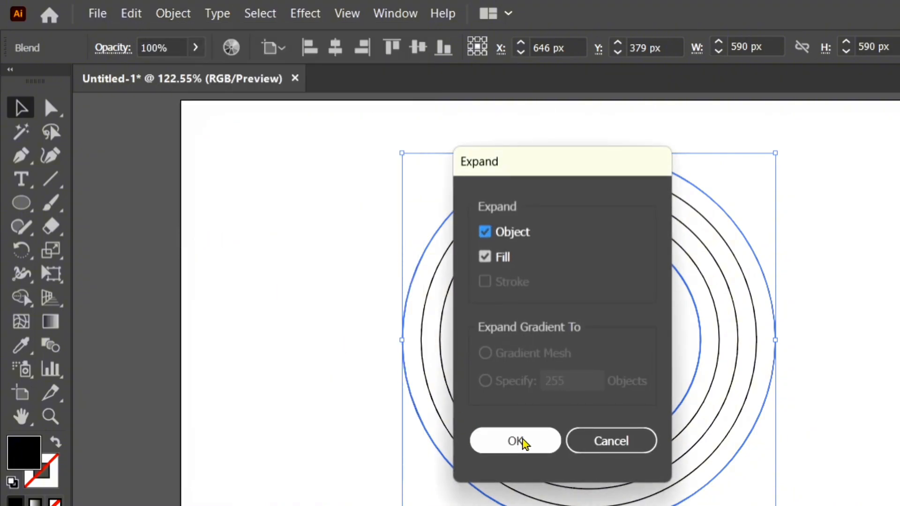
pyautogui.click(523, 443)
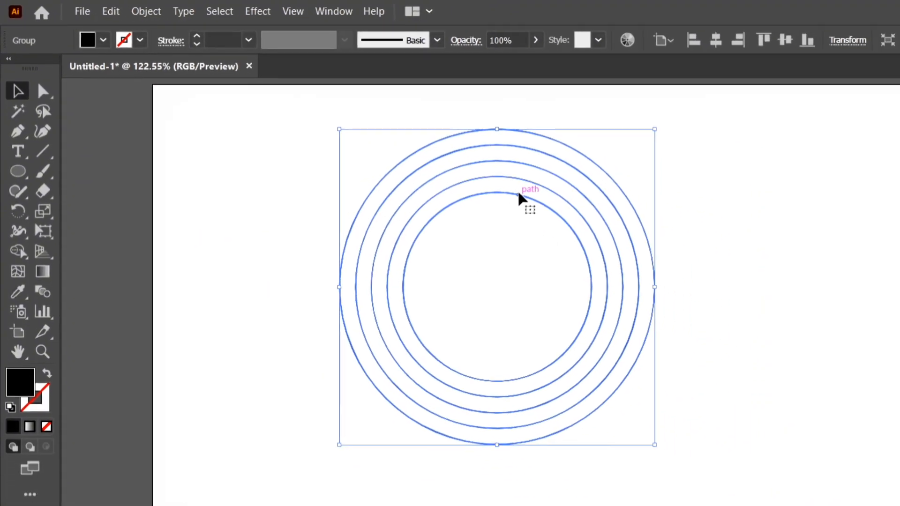
# Move the ring group down and to the left, and place a horizontally offset copy overlapping its right side.
pyautogui.moveTo(520, 199); pyautogui.dragTo(405, 224)
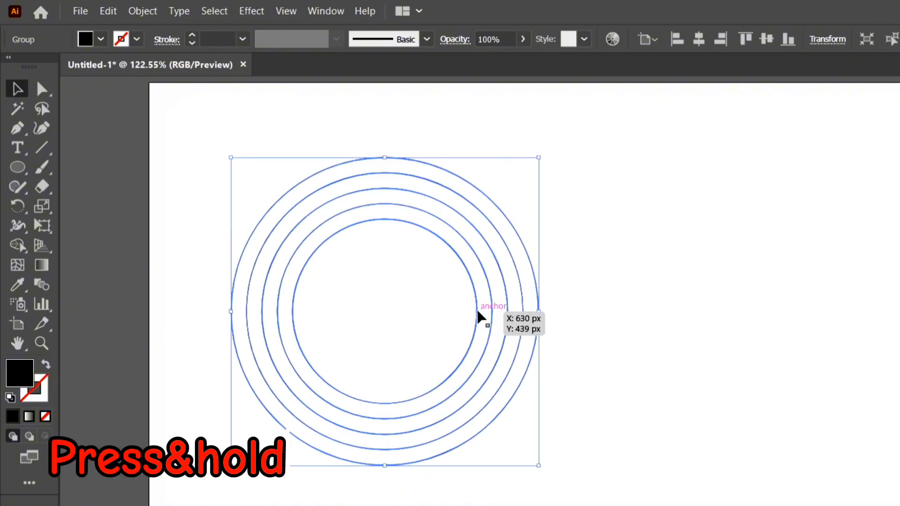
pyautogui.moveTo(477, 311); pyautogui.dragTo(692, 315)
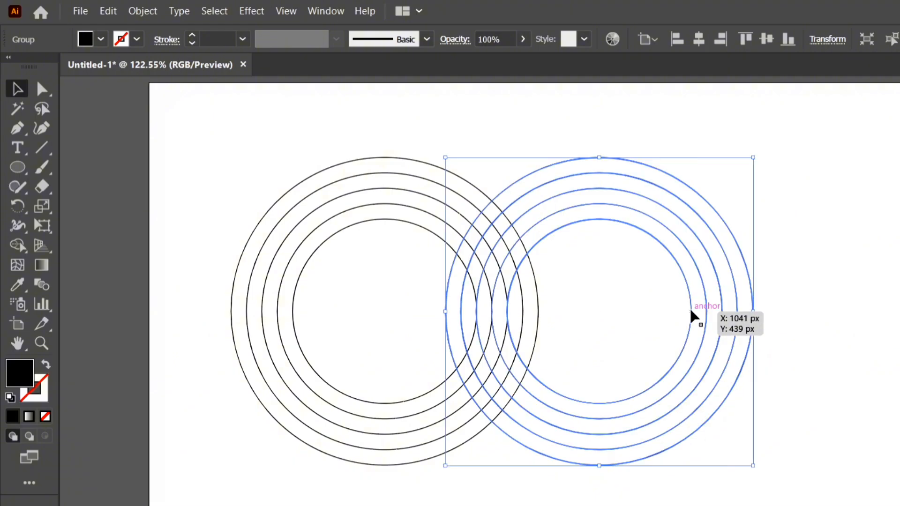
pyautogui.moveTo(302, 126); pyautogui.dragTo(810, 372)
pyautogui.moveTo(811, 372); pyautogui.dragTo(810, 372)
pyautogui.moveTo(765, 164); pyautogui.dragTo(674, 279)
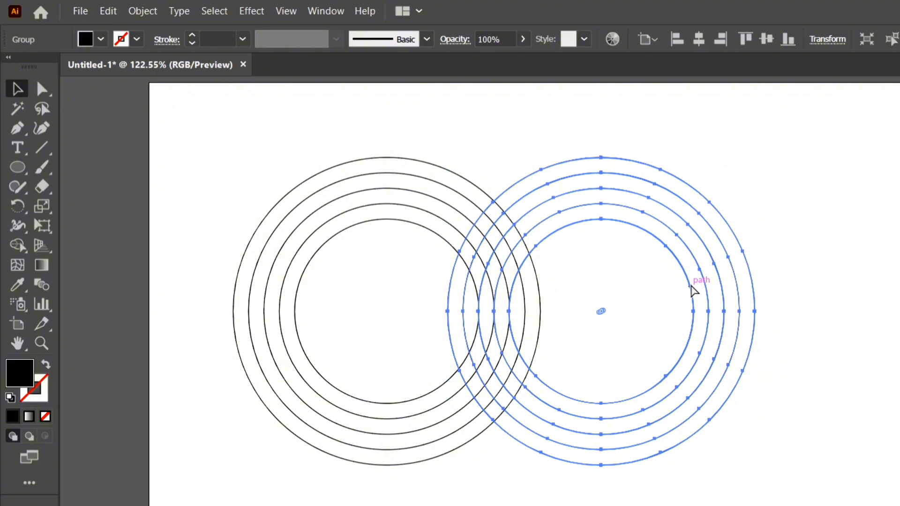
# Nudge the copied ring group slightly to the right so its ring edges touch the original's in the overlap, and deselect it.
pyautogui.hotkey('ctrl', '=')
pyautogui.hotkey('ctrl', '=')
pyautogui.hotkey('ctrl', '=')
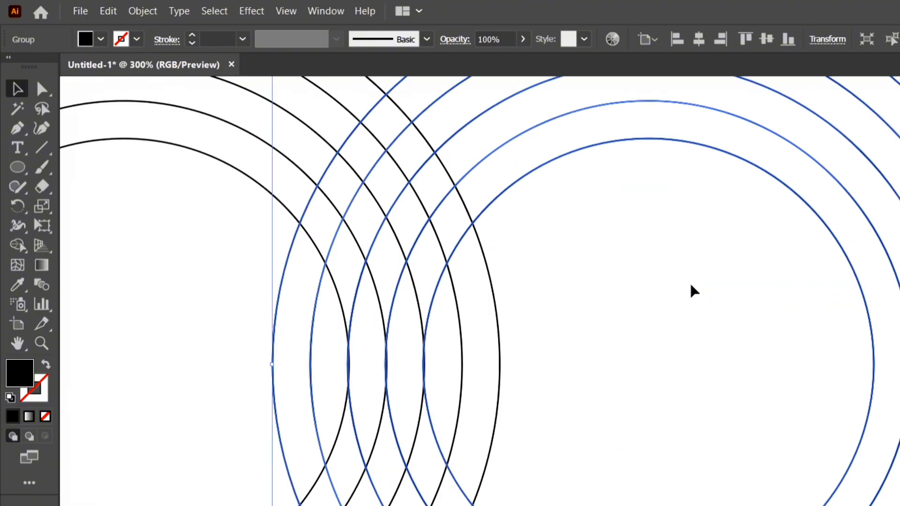
pyautogui.moveTo(663, 287); pyautogui.dragTo(837, 261)
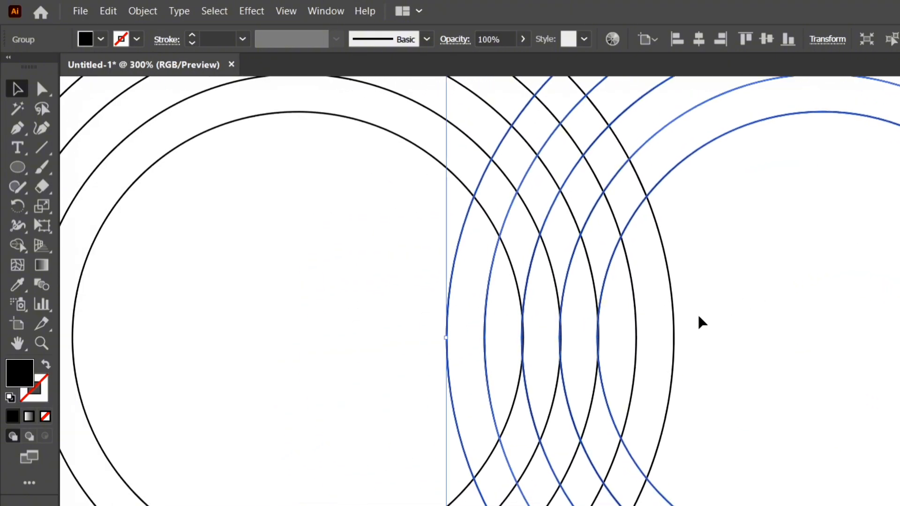
pyautogui.press('Right')
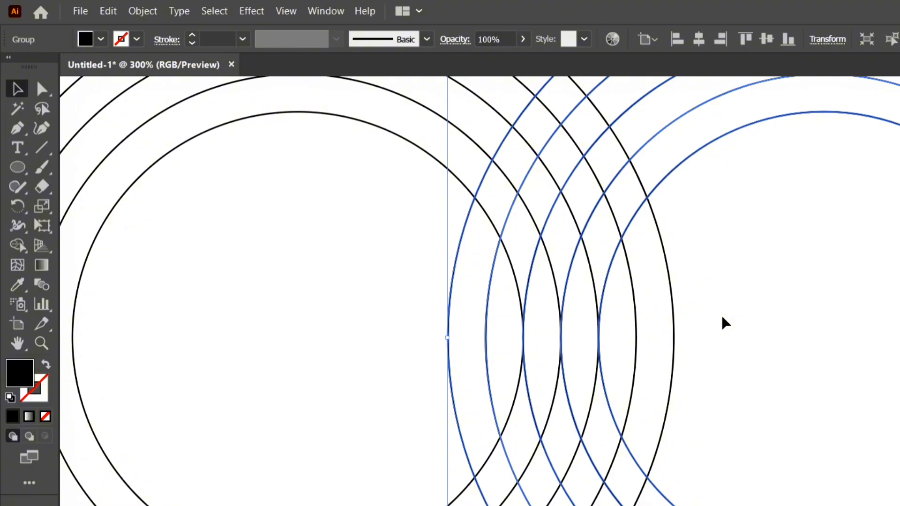
pyautogui.press('Right')
pyautogui.press('Left')
pyautogui.press('Left')
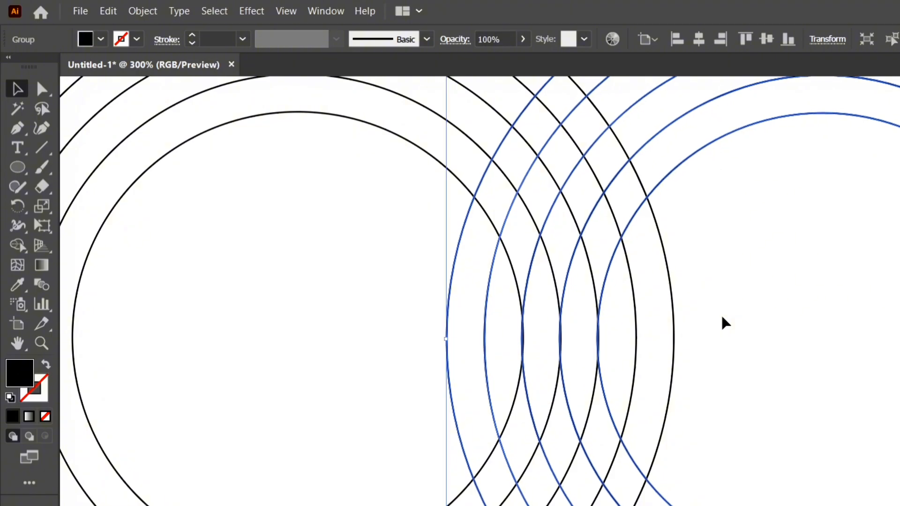
pyautogui.press('Right')
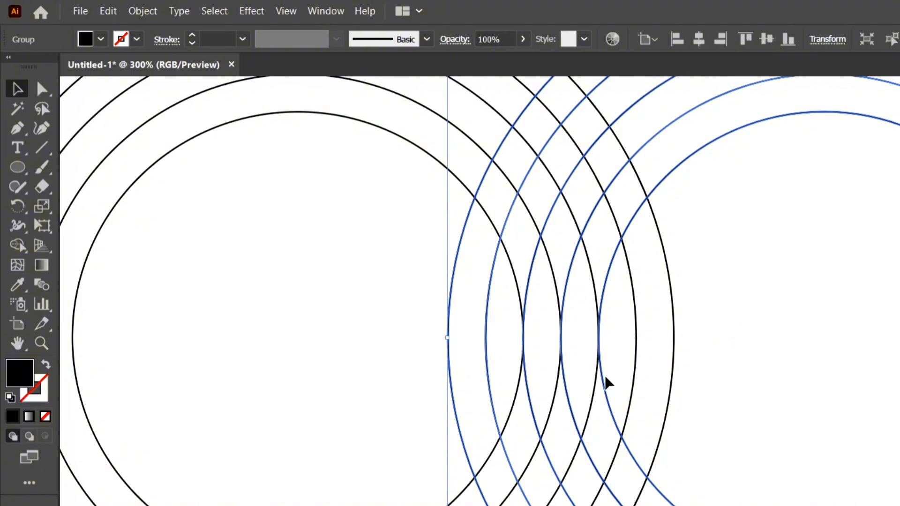
pyautogui.hotkey('ctrl', '0')
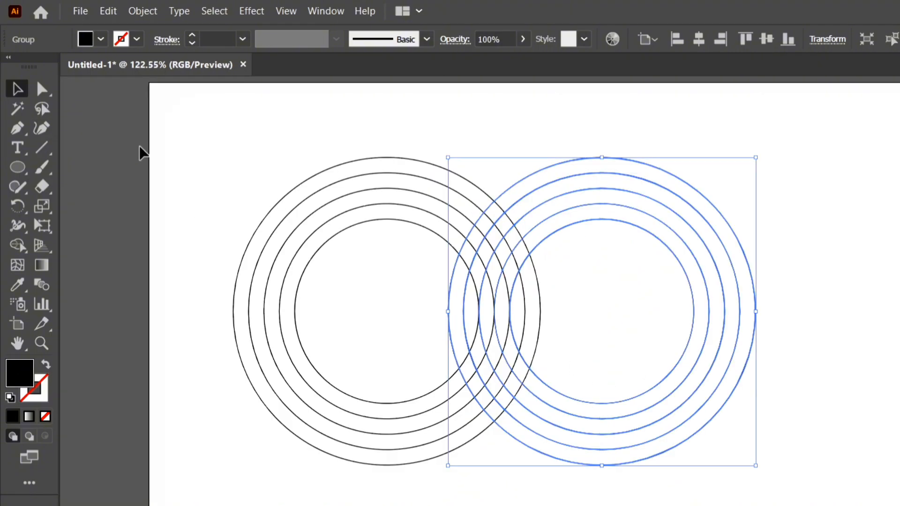
pyautogui.click(302, 154)
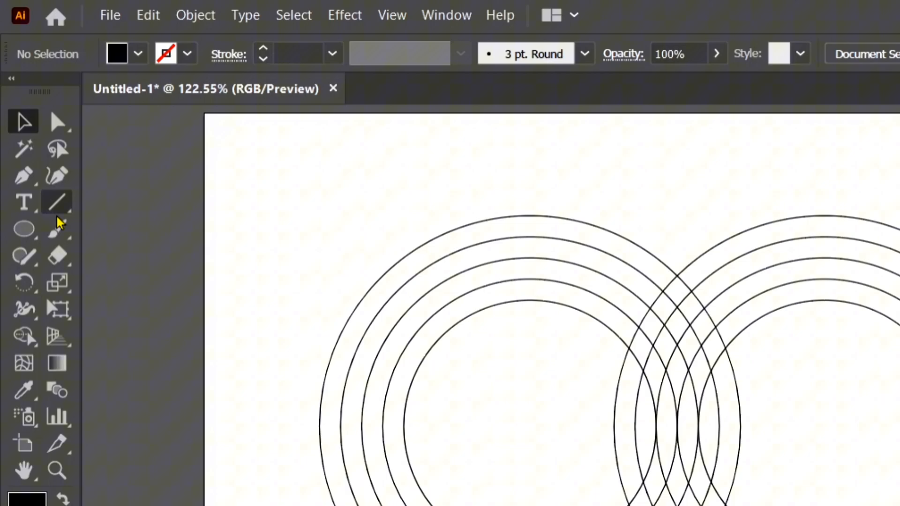
# Draw an unfilled, black-stroked circle about 258 px wide, centred above the overlap of the two ring groups and reaching down to their outer rings' upper intersection.
pyautogui.click(24, 228)
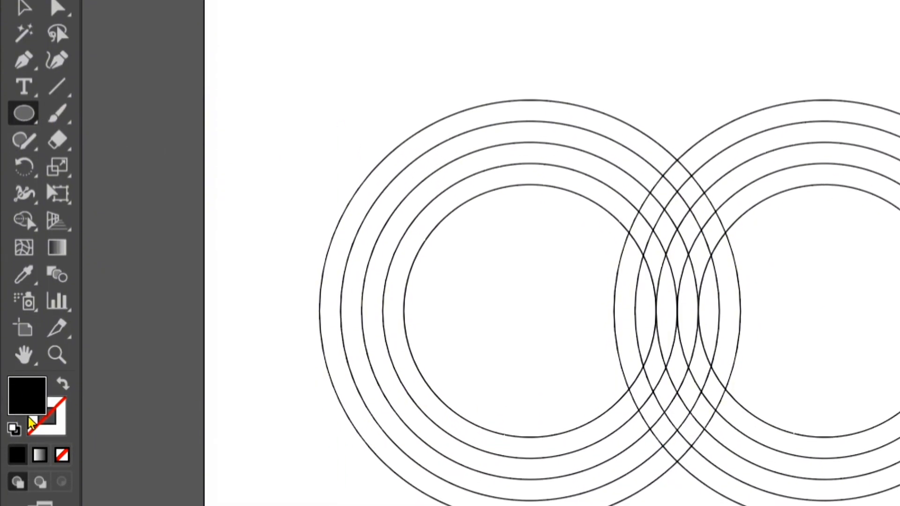
pyautogui.click(62, 419)
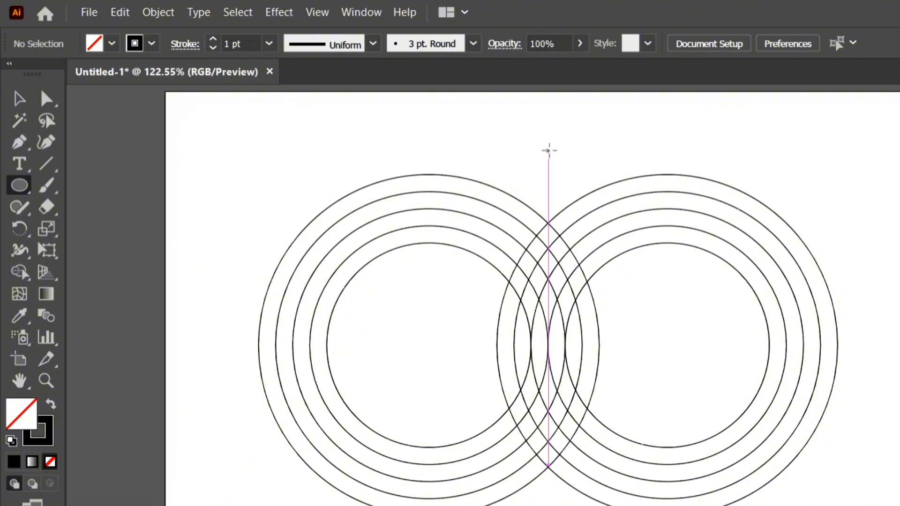
pyautogui.moveTo(548, 151); pyautogui.dragTo(586, 226)
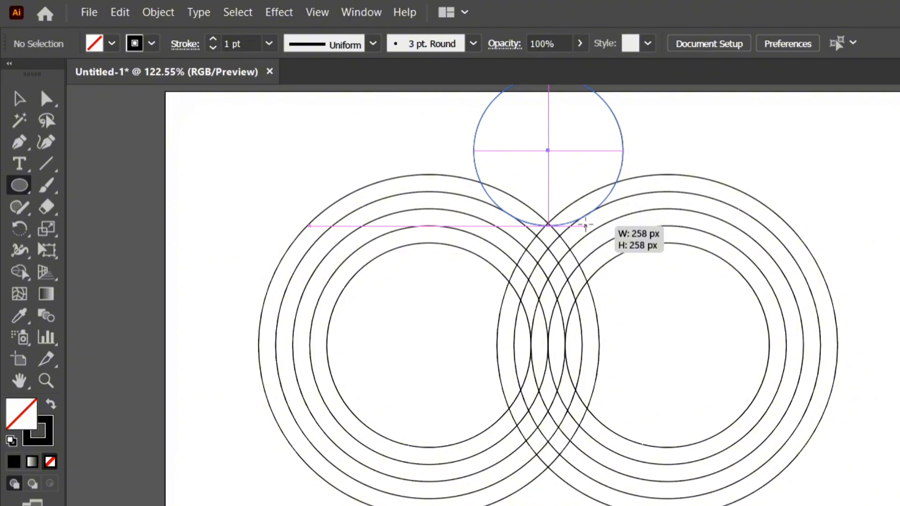
pyautogui.moveTo(586, 225)
pyautogui.mouseDown()
pyautogui.moveTo(585, 213)
pyautogui.moveTo(586, 224)
pyautogui.mouseUp()
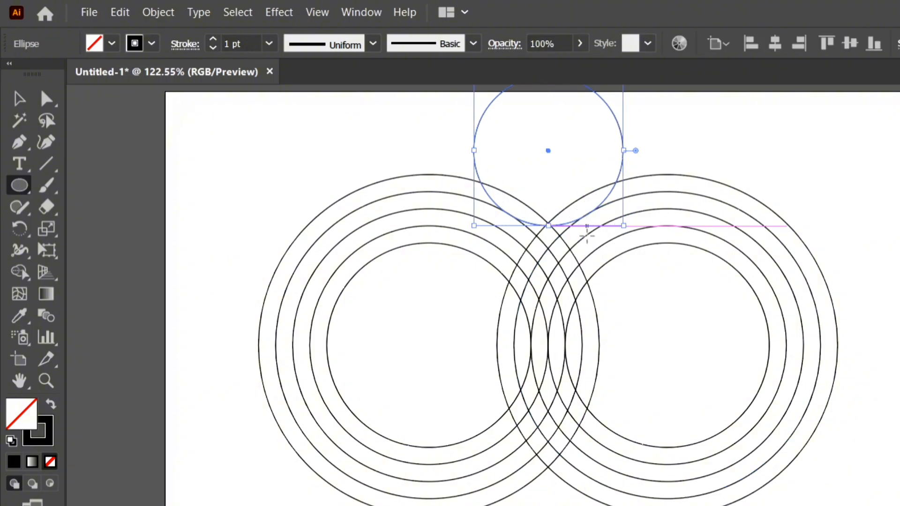
# Nudge the new circle slightly left so its lowest point lines up with the outer rings' upper intersection.
pyautogui.scroll(1, 586, 235)
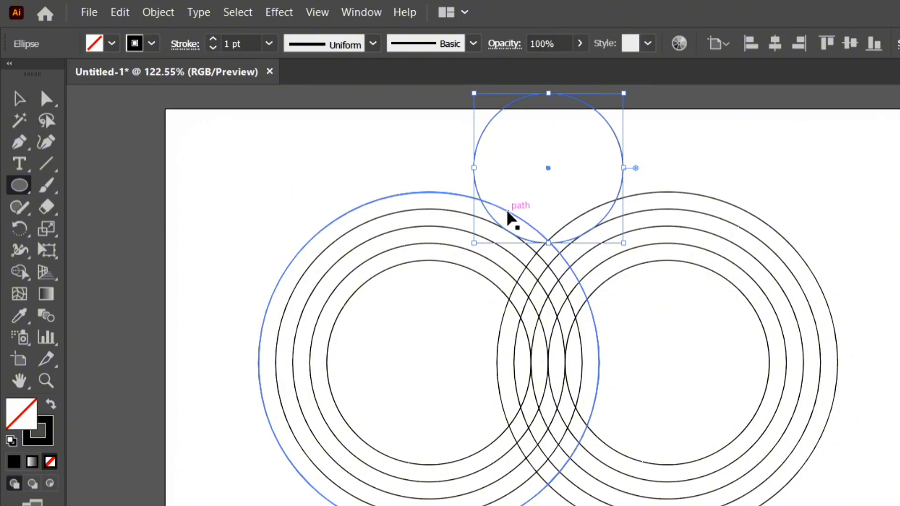
pyautogui.hotkey('ctrl', '=')
pyautogui.hotkey('ctrl', '=')
pyautogui.hotkey('ctrl', '=')
pyautogui.hotkey('ctrl', '=')
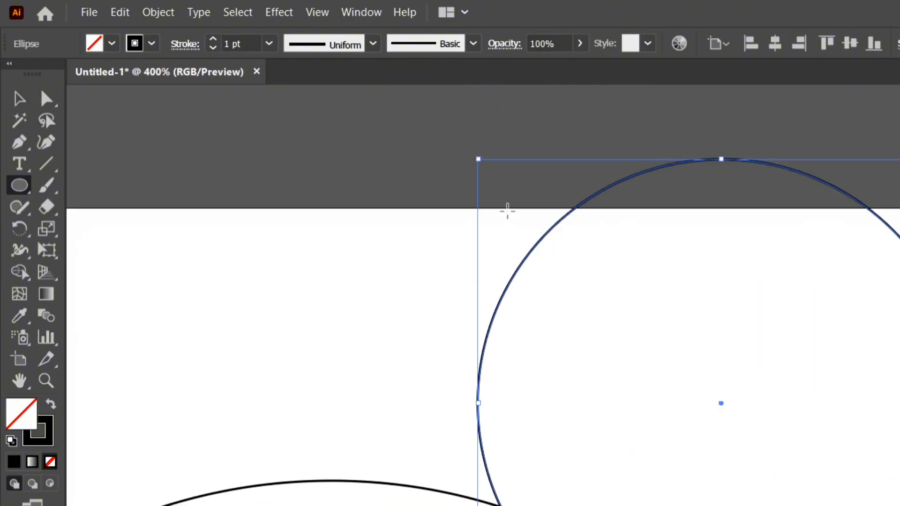
pyautogui.moveTo(544, 347); pyautogui.dragTo(544, 134)
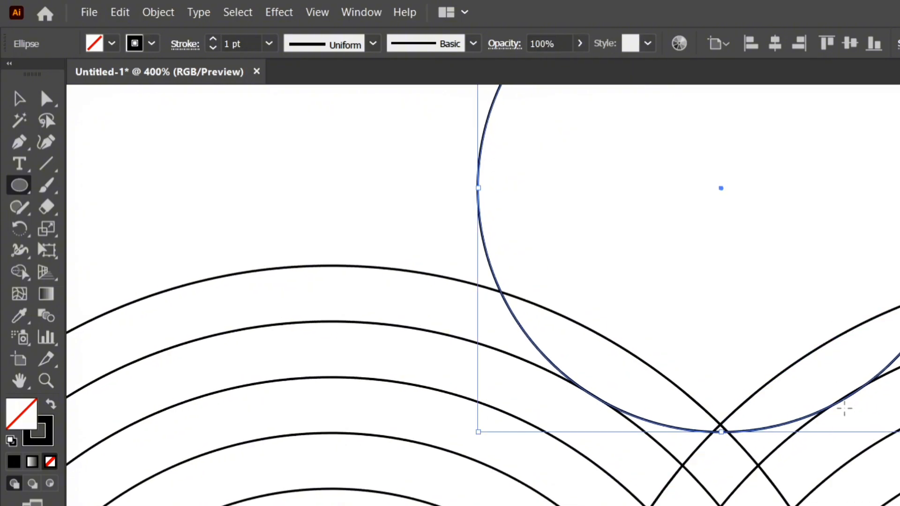
pyautogui.press('Right')
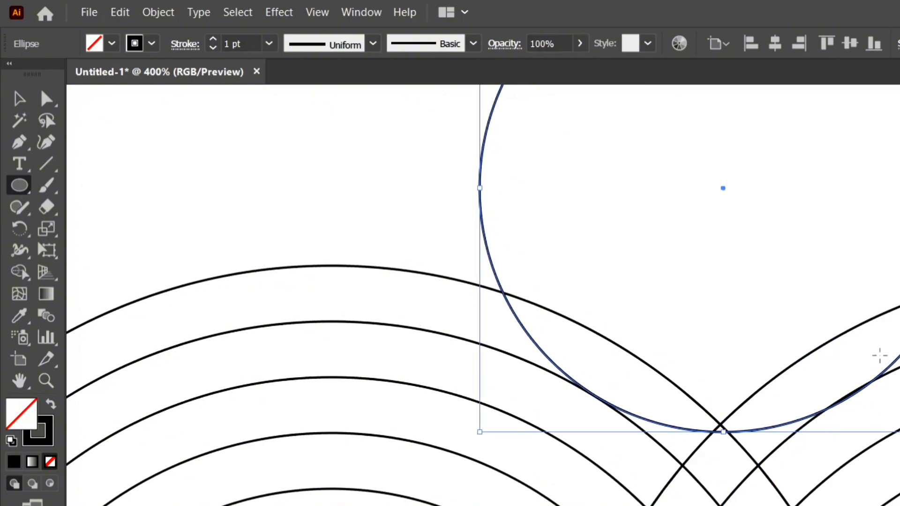
pyautogui.press('Left')
pyautogui.press('Left')
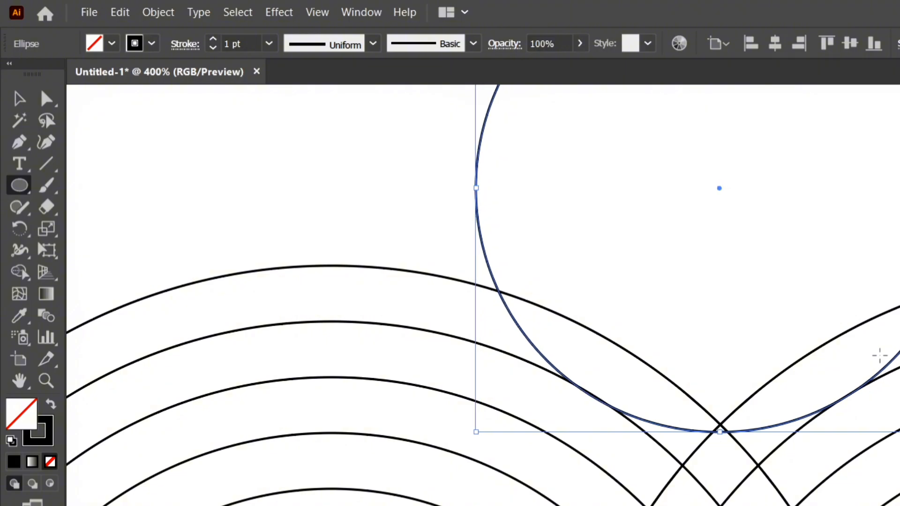
pyautogui.hotkey('ctrl', '0')
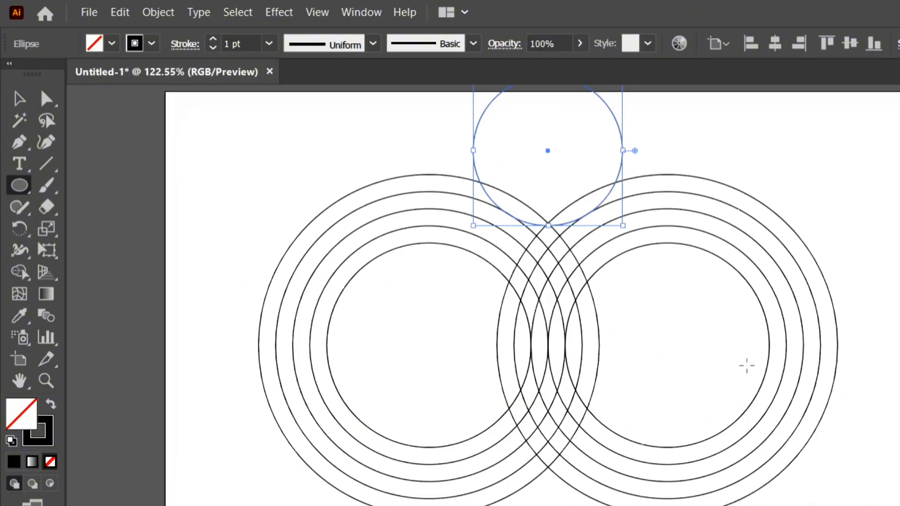
# Move all the artwork down and to the right so the upper circle fits inside the artboard, and deselect it.
pyautogui.press('v')
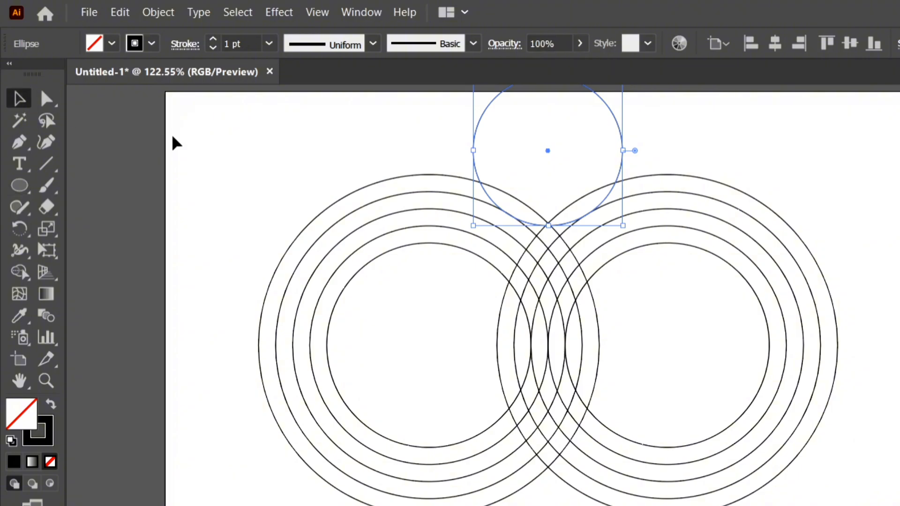
pyautogui.hotkey('ctrl', 'a')
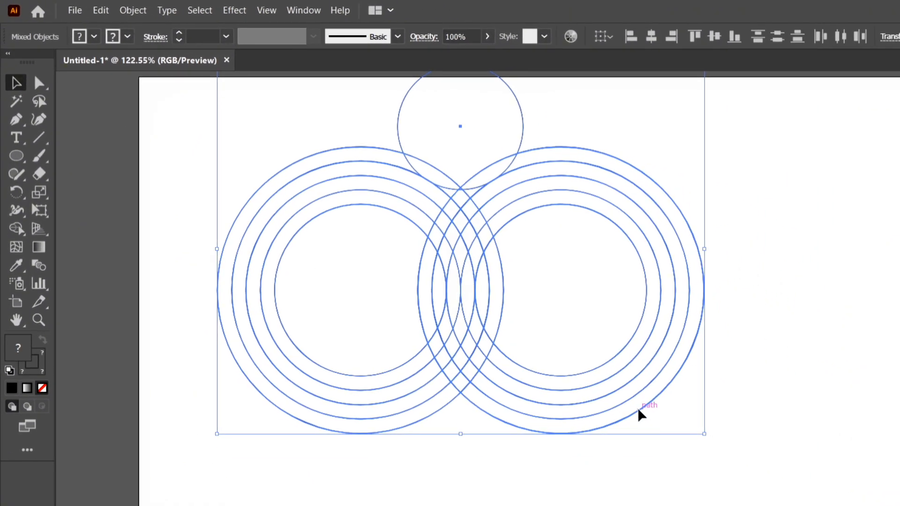
pyautogui.moveTo(641, 415); pyautogui.dragTo(671, 462)
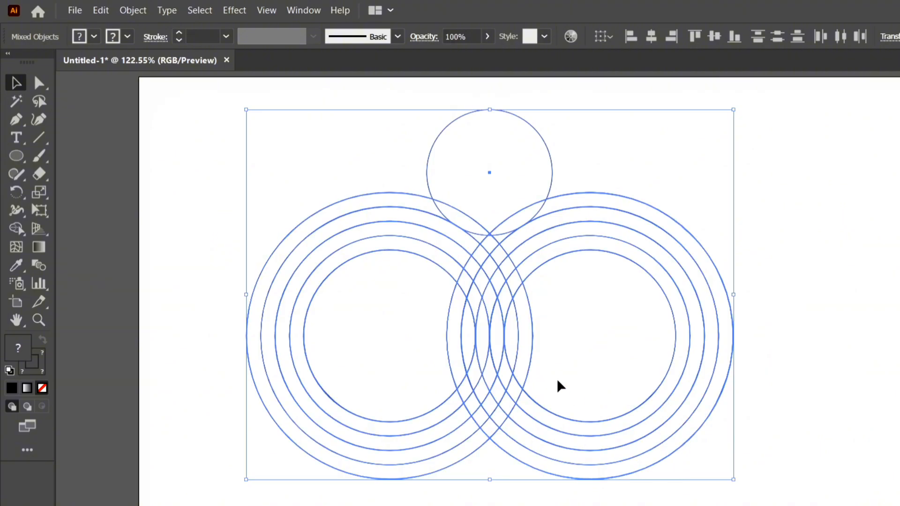
pyautogui.click(207, 139)
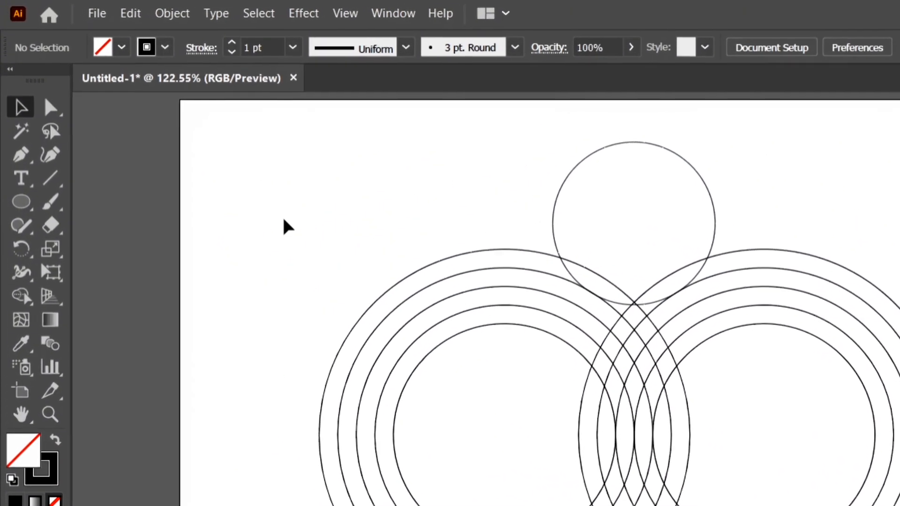
# Draw a concentric circle about 198 px wide inside the upper circle, so its lower edge meets the second rings of the large groups.
pyautogui.click(21, 202)
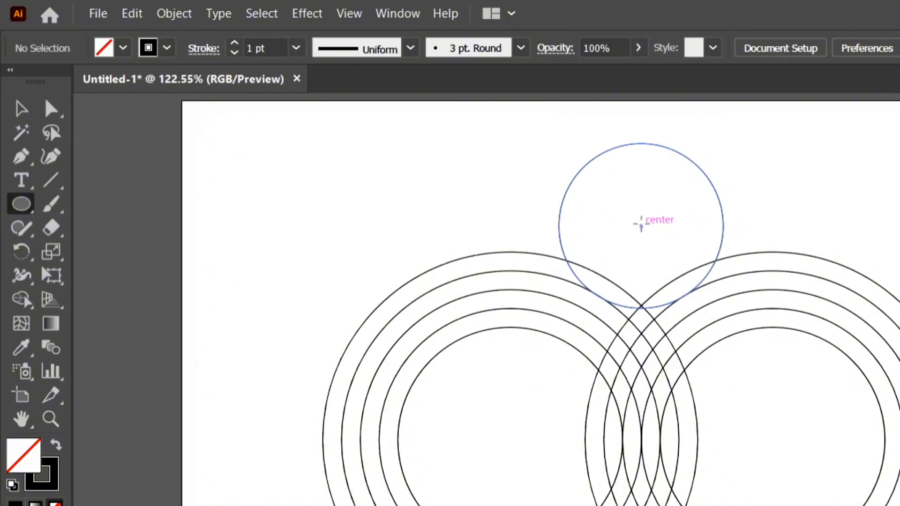
pyautogui.moveTo(641, 226); pyautogui.dragTo(676, 289)
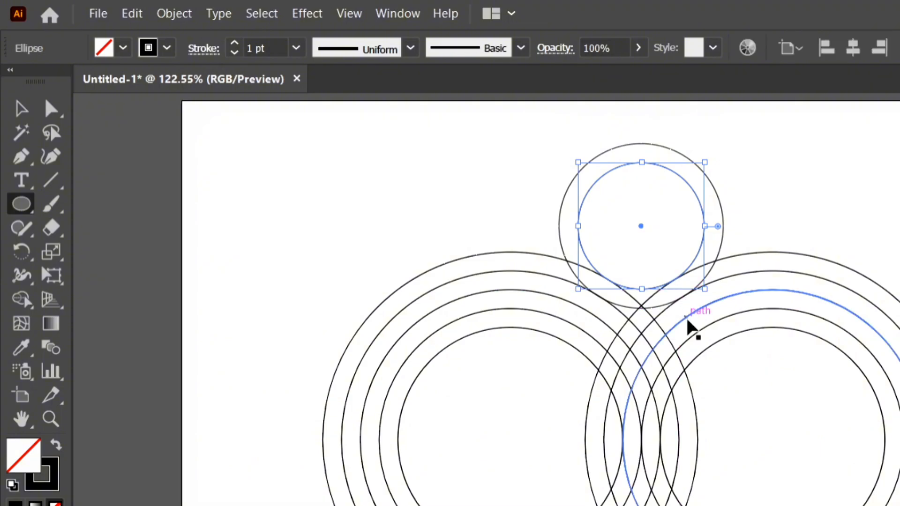
pyautogui.hotkey('ctrl', '+')
pyautogui.hotkey('ctrl', '+')
pyautogui.hotkey('ctrl', '+')
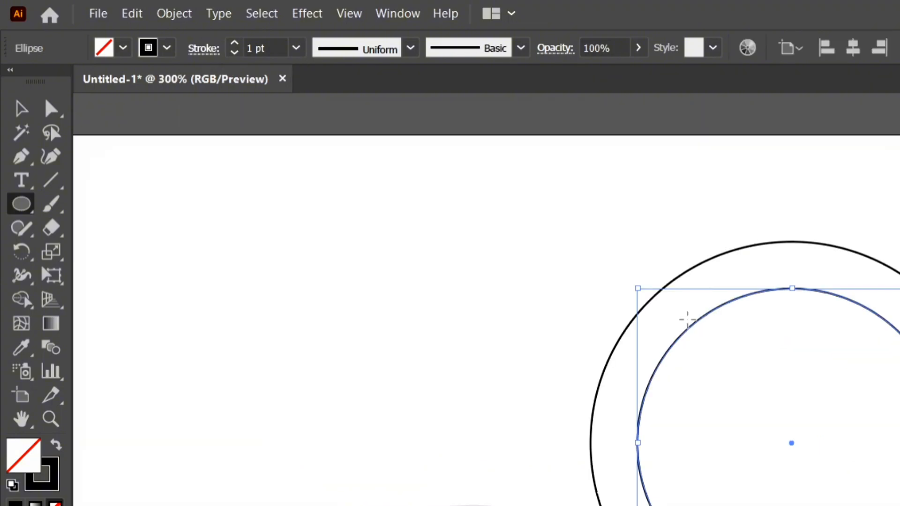
pyautogui.press('space')
pyautogui.moveTo(687, 320); pyautogui.dragTo(613, 184)
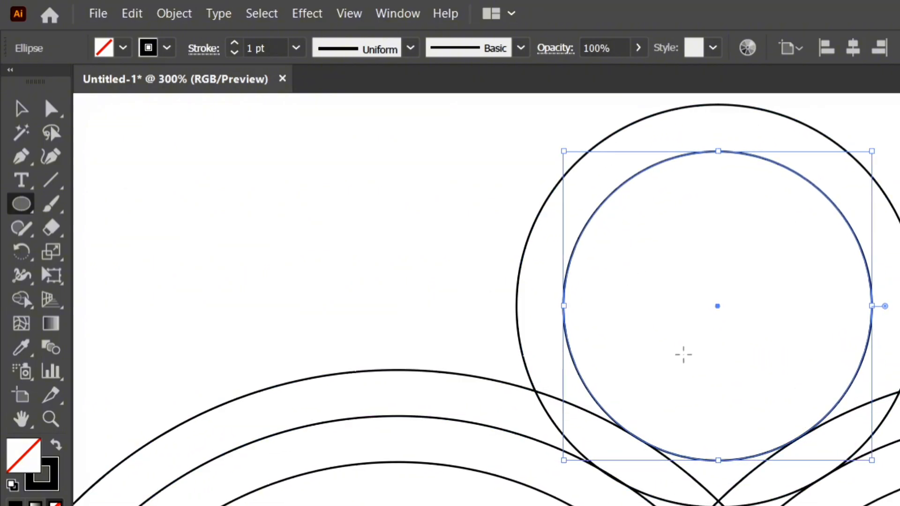
pyautogui.hotkey('ctrl', '0')
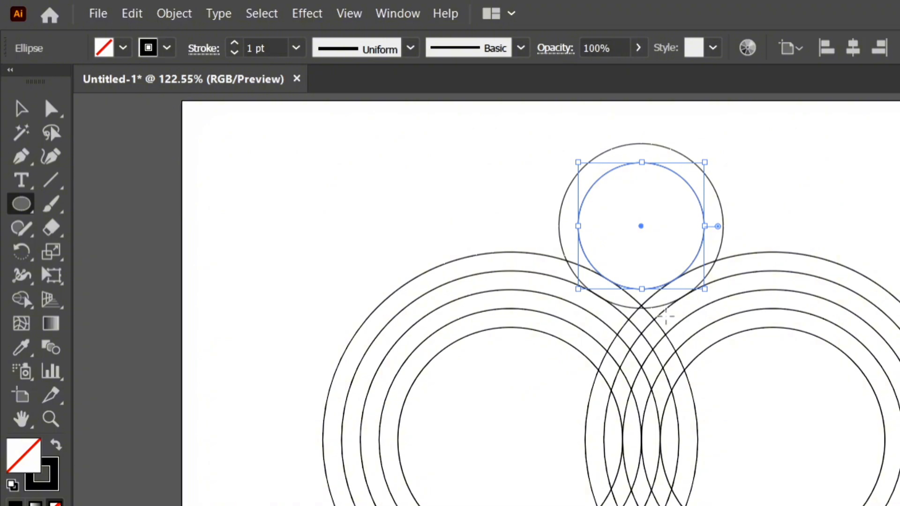
pyautogui.click(636, 170)
pyautogui.click(615, 349)
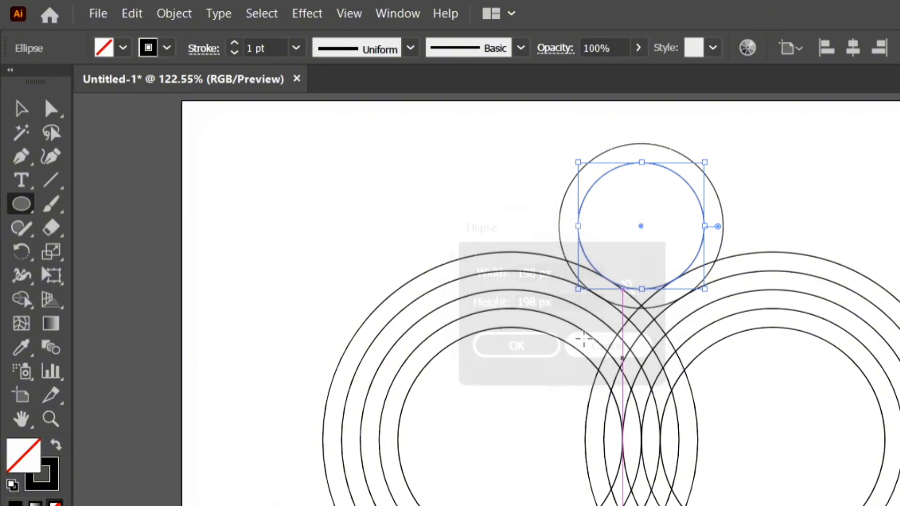
# Select both small concentric circles and place a copy of them up and to the left, overlapping the original pair.
pyautogui.click(13, 112)
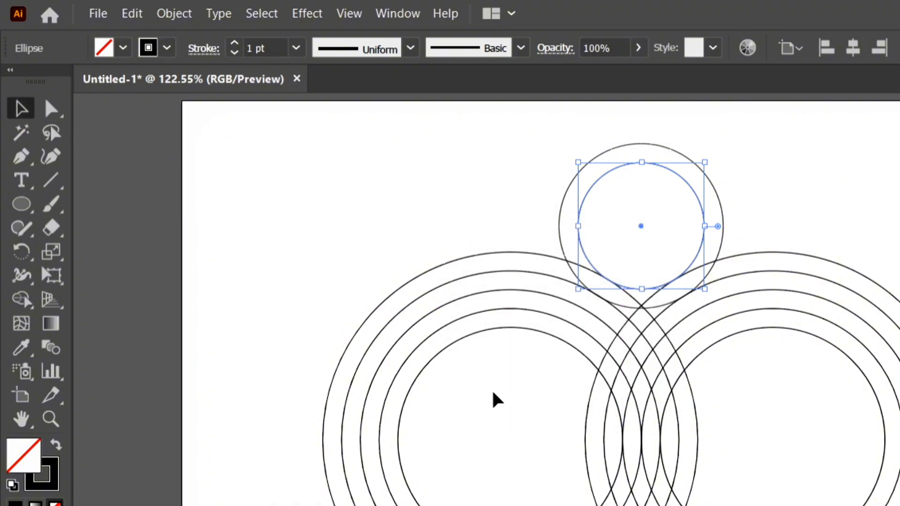
pyautogui.moveTo(519, 136); pyautogui.dragTo(634, 192)
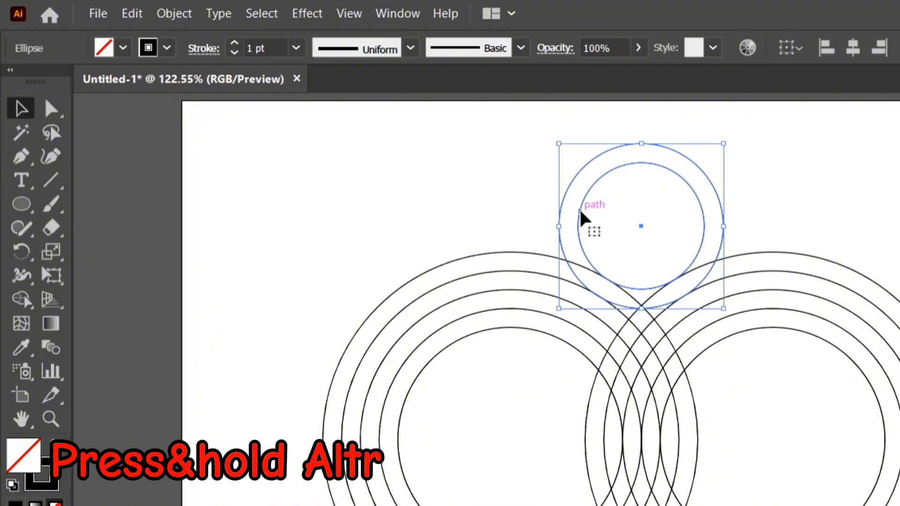
pyautogui.moveTo(581, 213); pyautogui.dragTo(516, 185)
# Nudge the copied circle pair right and down in small increments so its edges touch the rings of the left large group.
pyautogui.hotkey('ctrl', '=')
pyautogui.hotkey('ctrl', '=')
pyautogui.hotkey('ctrl', '=')
pyautogui.hotkey('ctrl', '=')
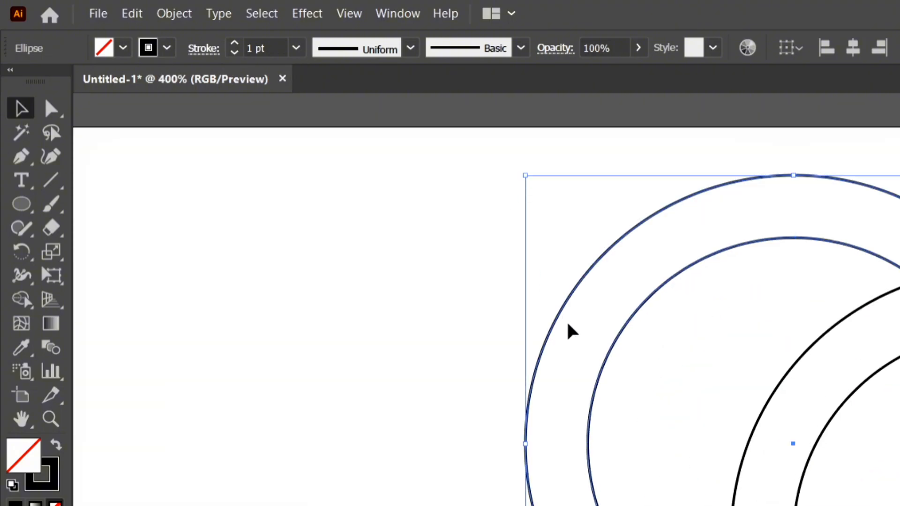
pyautogui.press('space')
pyautogui.moveTo(685, 422); pyautogui.dragTo(623, 207)
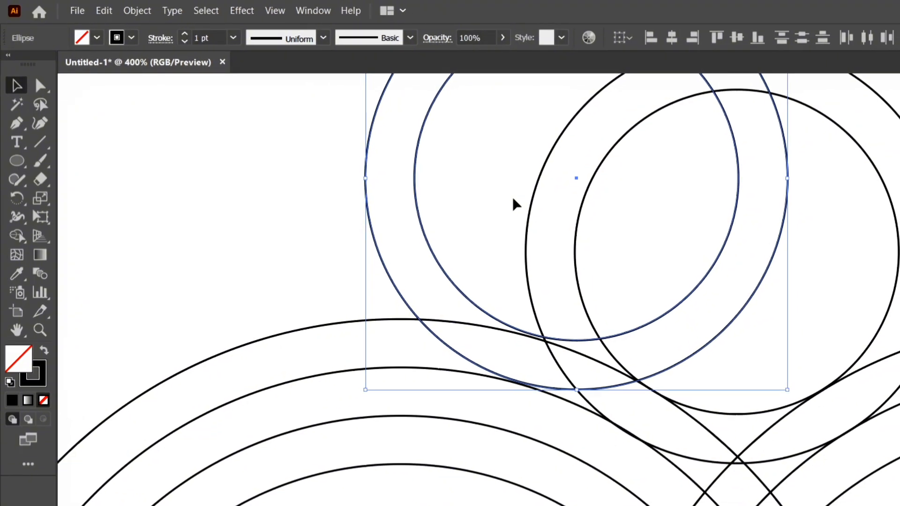
pyautogui.press('Right')
pyautogui.press('Right')
pyautogui.press('Right')
pyautogui.press('Right')
pyautogui.press('Right')
pyautogui.press('Down')
pyautogui.press('Down')
pyautogui.press('Down')
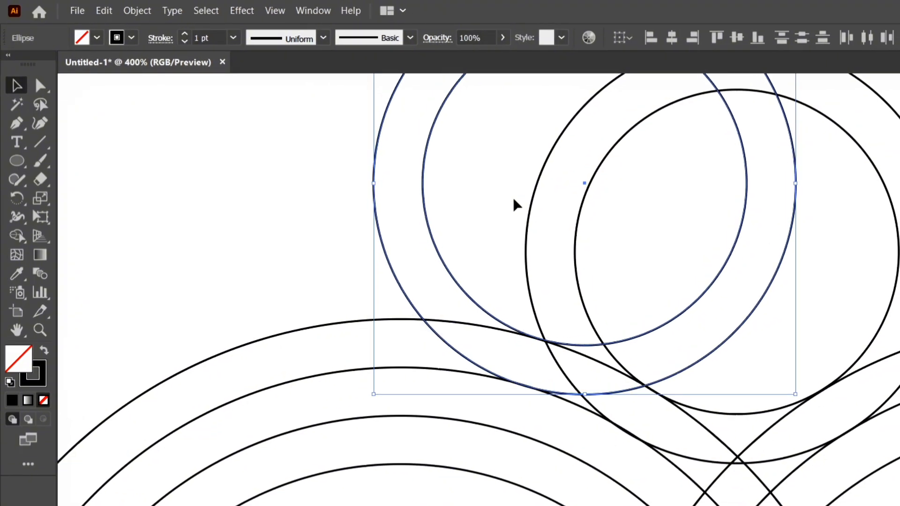
pyautogui.hotkey('ctrl', '0')
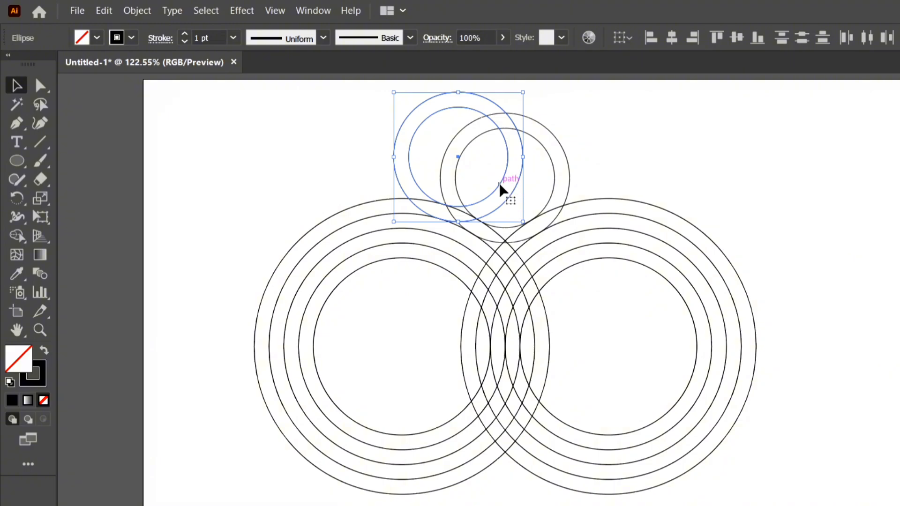
# Copy the upper-left circle pair horizontally to the right, nudge it so its edges touch the right large group's rings, and deselect it.
pyautogui.moveTo(501, 189); pyautogui.dragTo(591, 191)
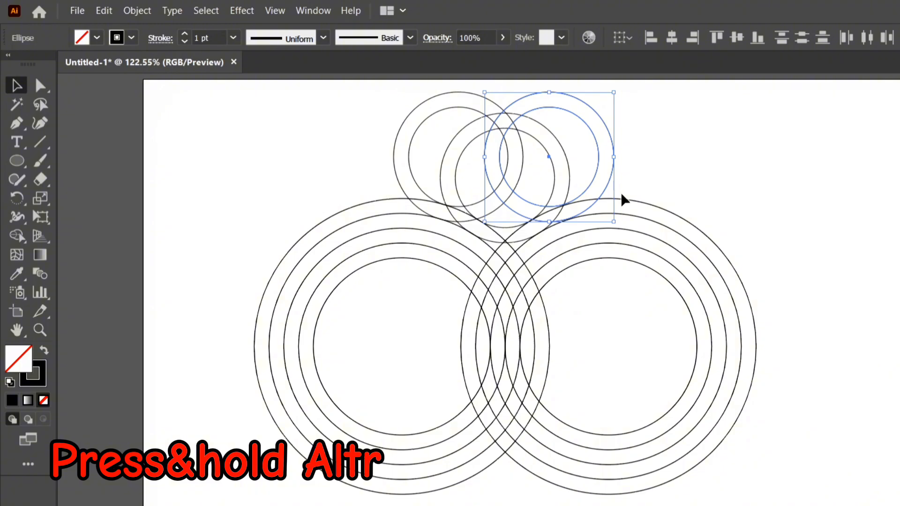
pyautogui.scroll(4, 623, 200)
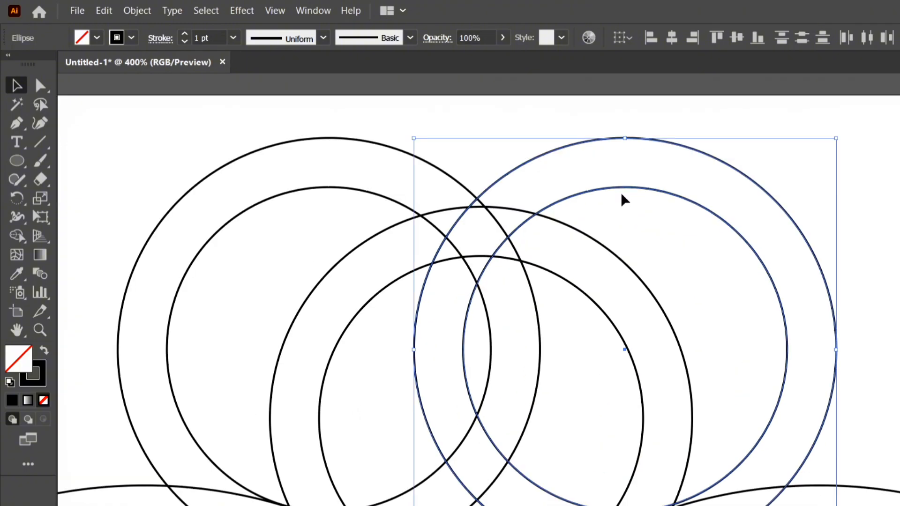
pyautogui.press('space')
pyautogui.moveTo(580, 263); pyautogui.dragTo(568, 130)
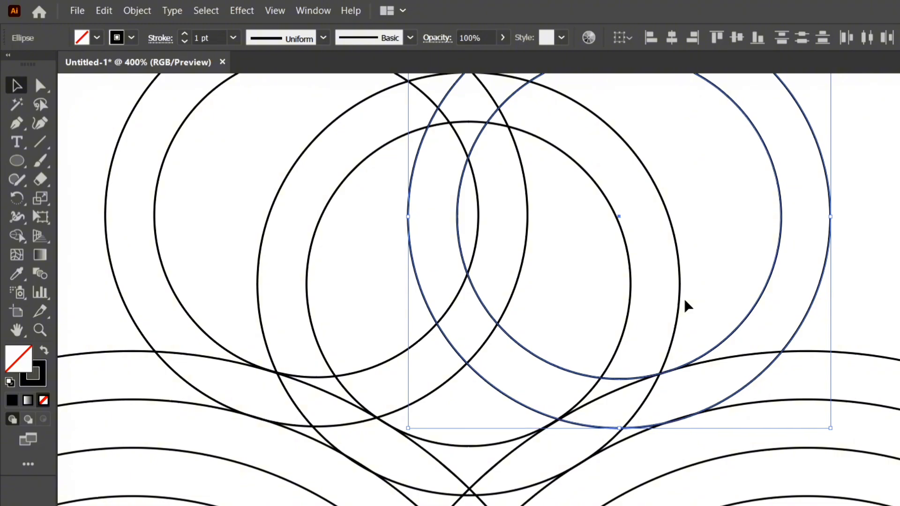
pyautogui.press('Left')
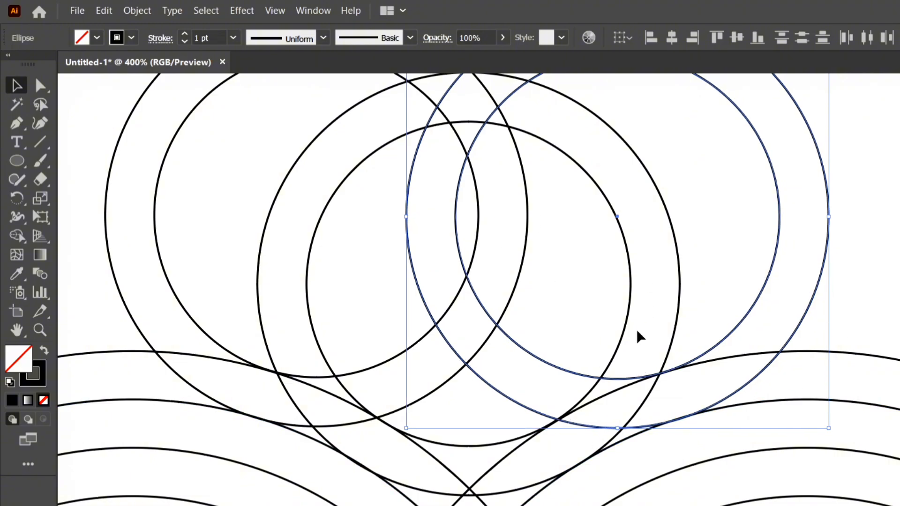
pyautogui.scroll(-5, 648, 338)
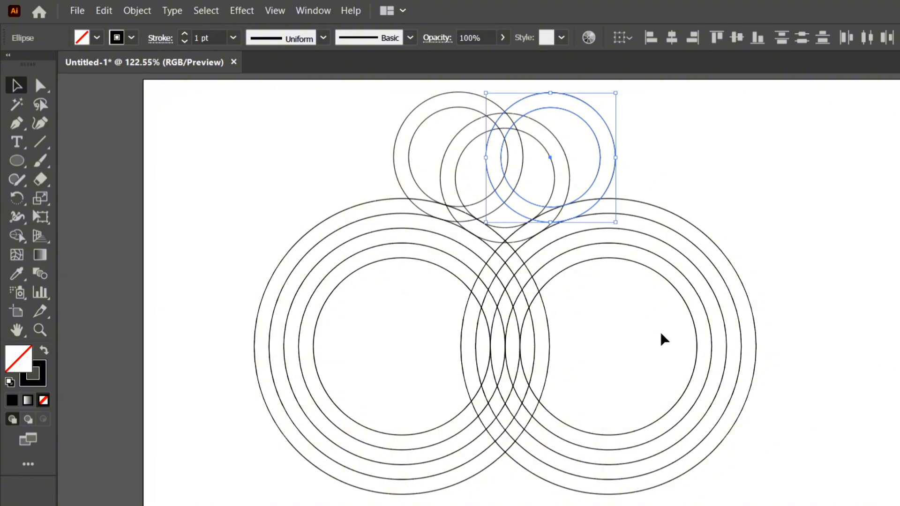
pyautogui.click(817, 215)
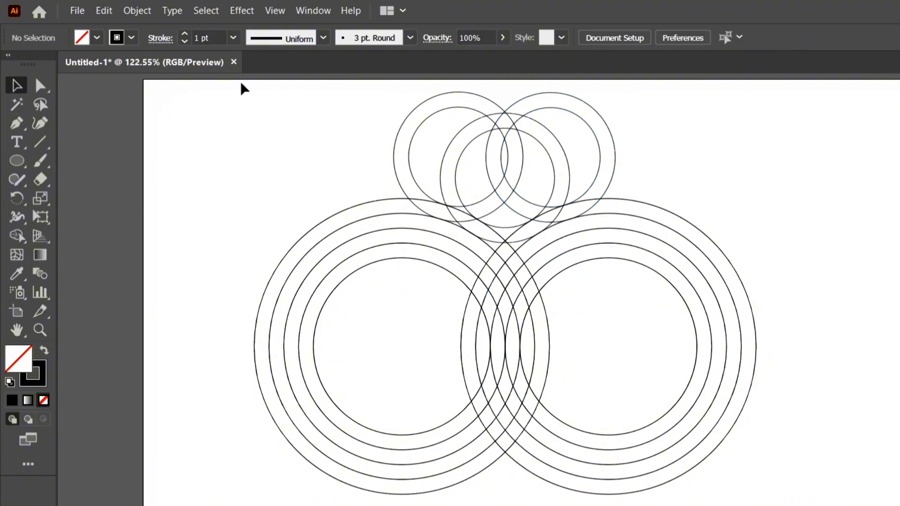
# Select all the artwork and expand it with Fill and Stroke enabled.
pyautogui.hotkey('ctrl', 'a')
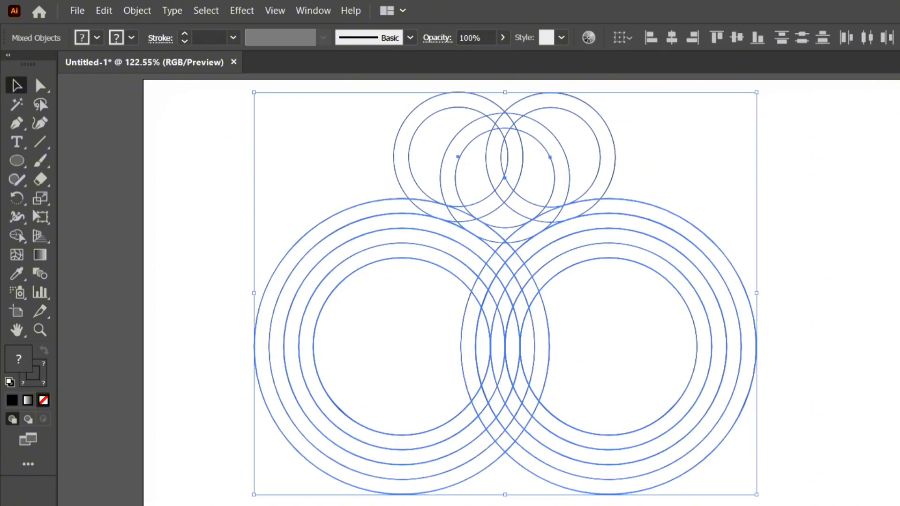
pyautogui.click(178, 14)
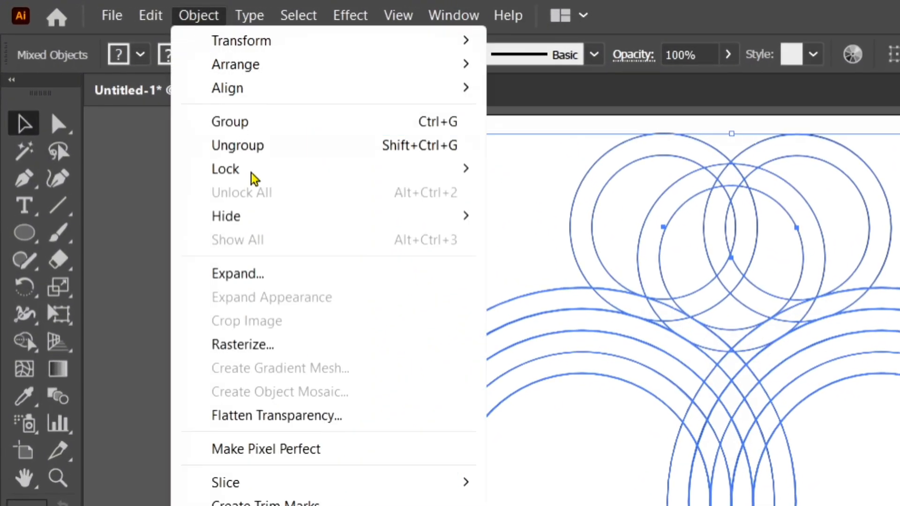
pyautogui.click(279, 280)
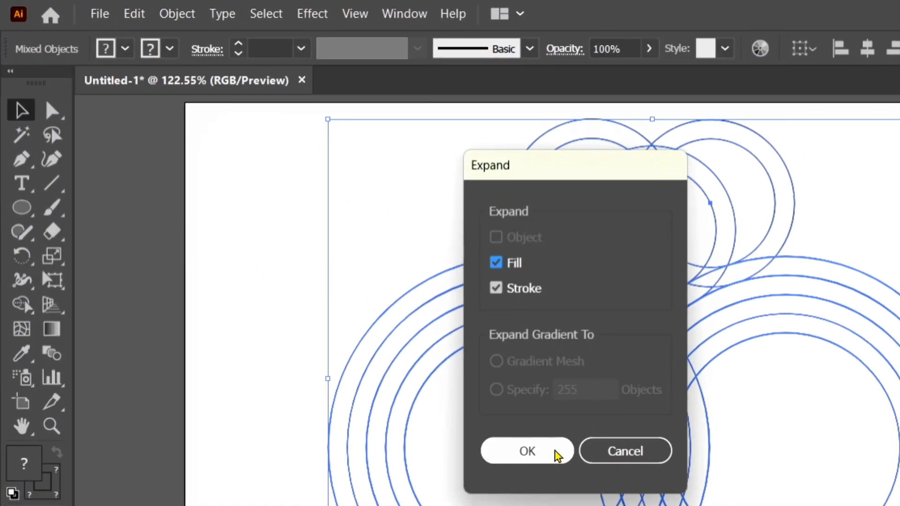
pyautogui.click(557, 454)
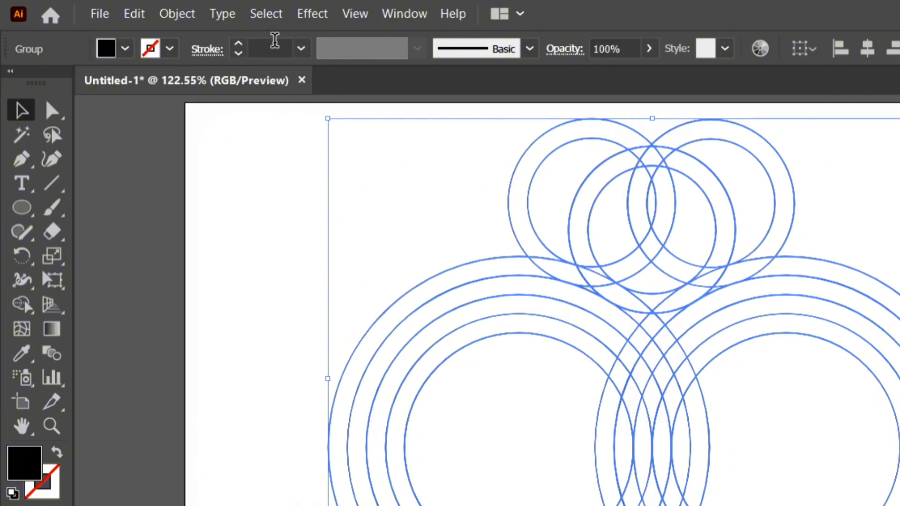
# Set the stroke weight of all the ring artwork to 18 pt, shift it slightly down and right on the artboard, and deselect it.
pyautogui.click(301, 49)
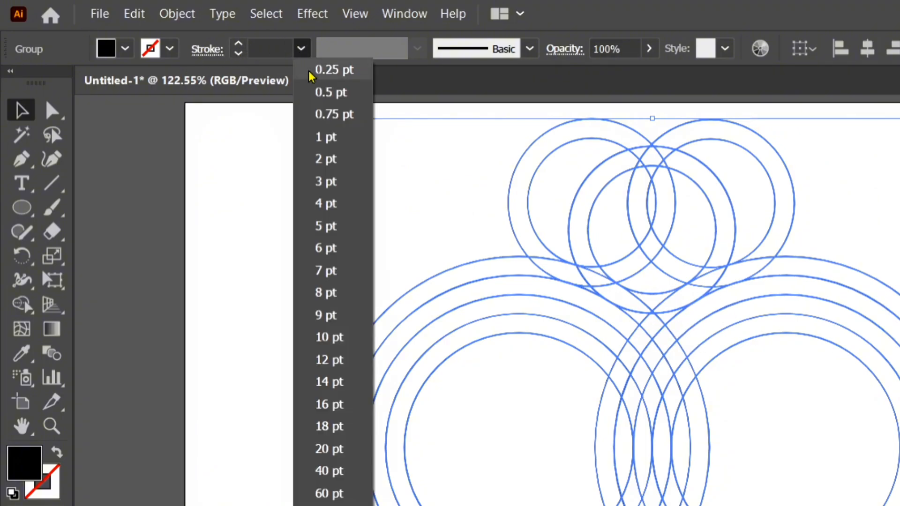
pyautogui.click(328, 337)
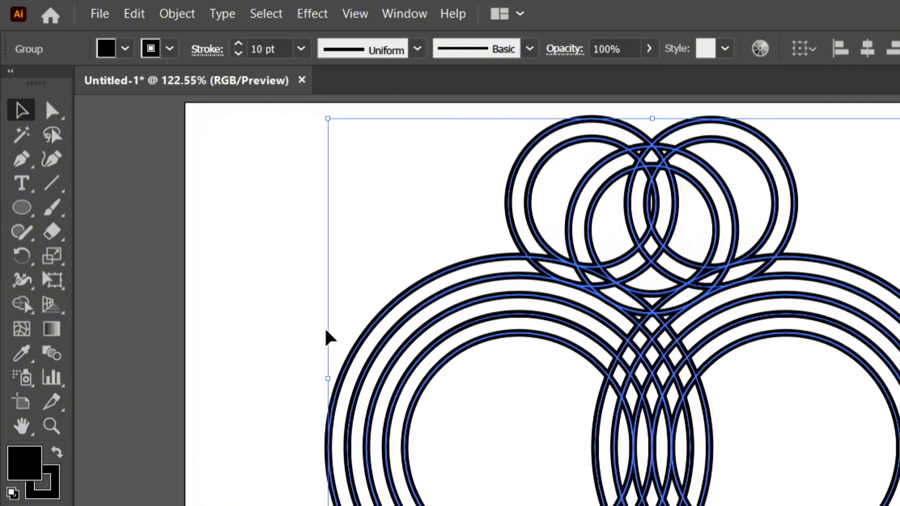
pyautogui.click(301, 48)
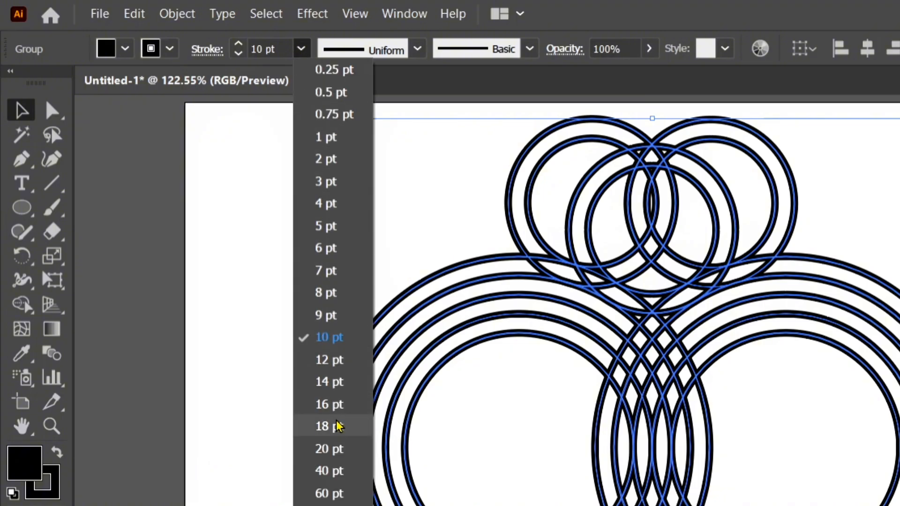
pyautogui.click(340, 426)
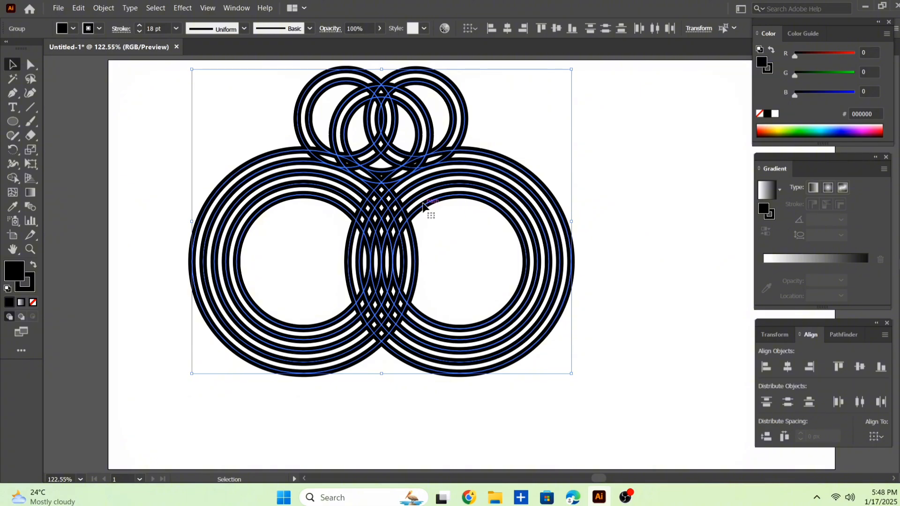
pyautogui.moveTo(426, 205); pyautogui.dragTo(433, 231)
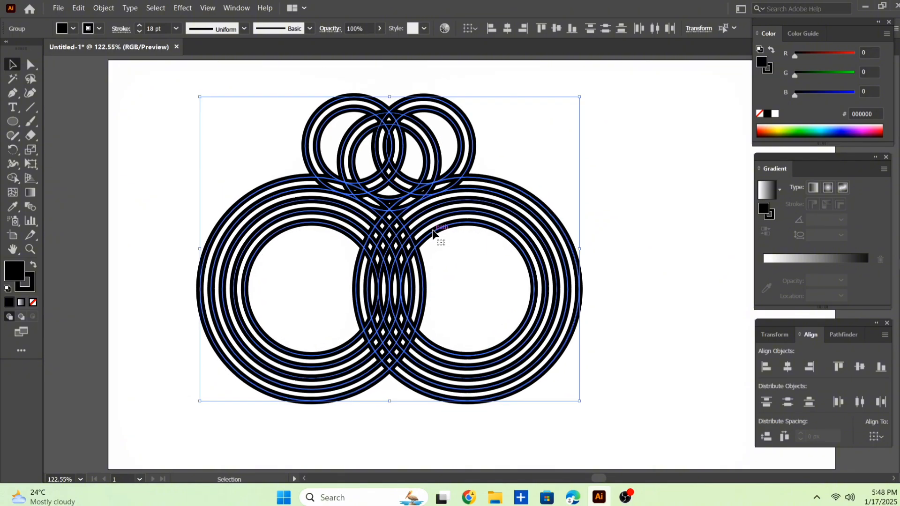
pyautogui.click(618, 159)
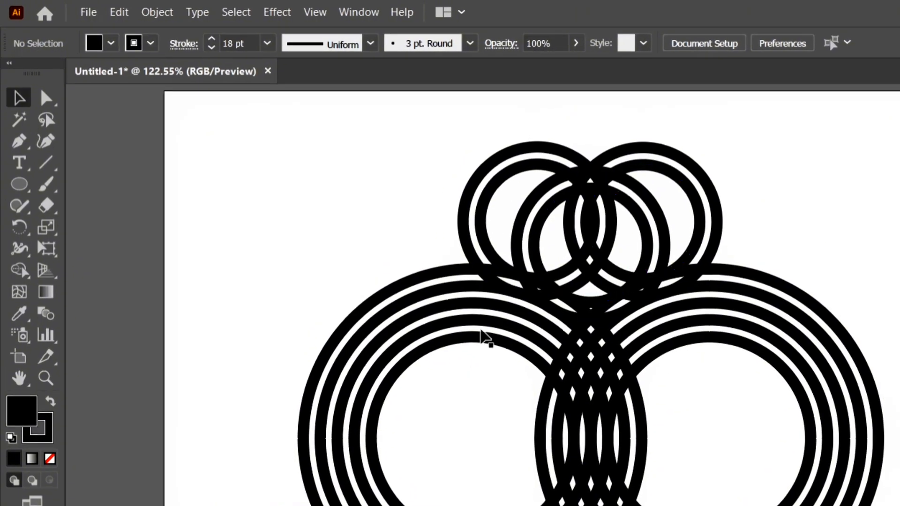
# Draw a short vertical line with no fill and a 1 pt stroke across the left large group's inner rings, beside the overlap.
pyautogui.click(47, 164)
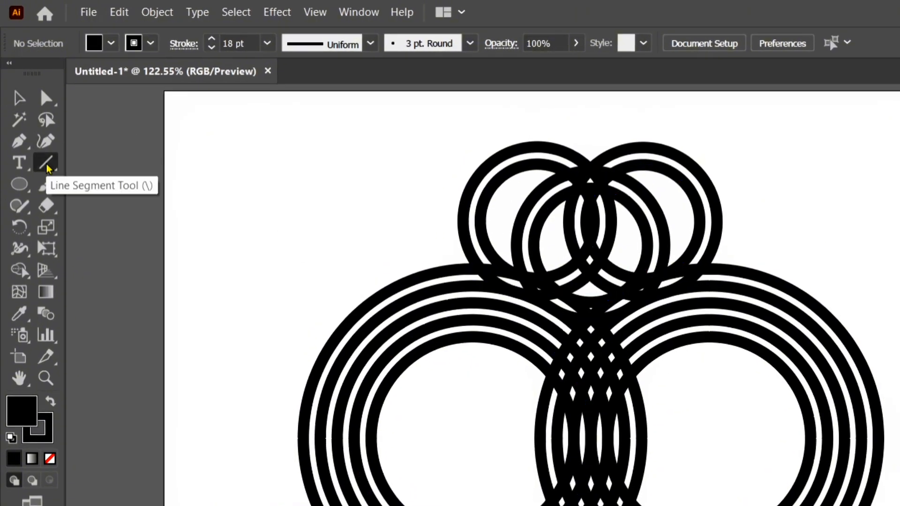
pyautogui.click(49, 457)
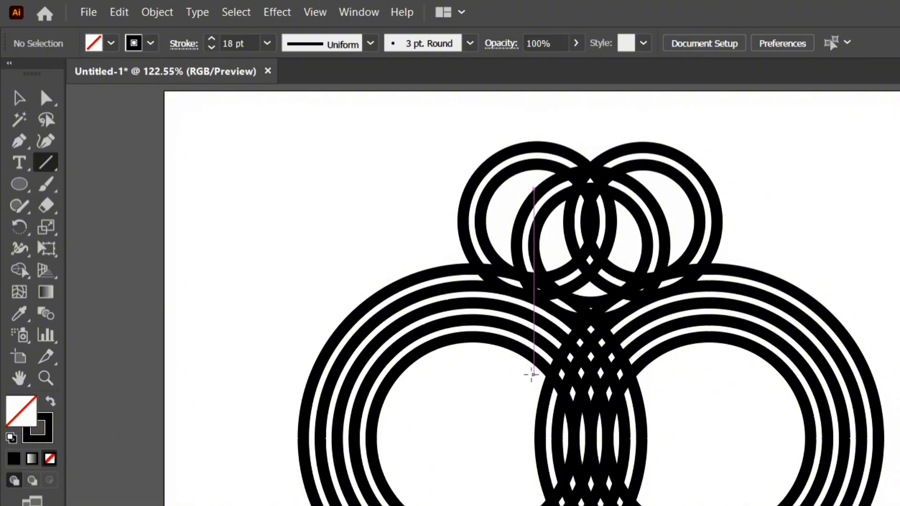
pyautogui.moveTo(533, 376); pyautogui.dragTo(533, 323)
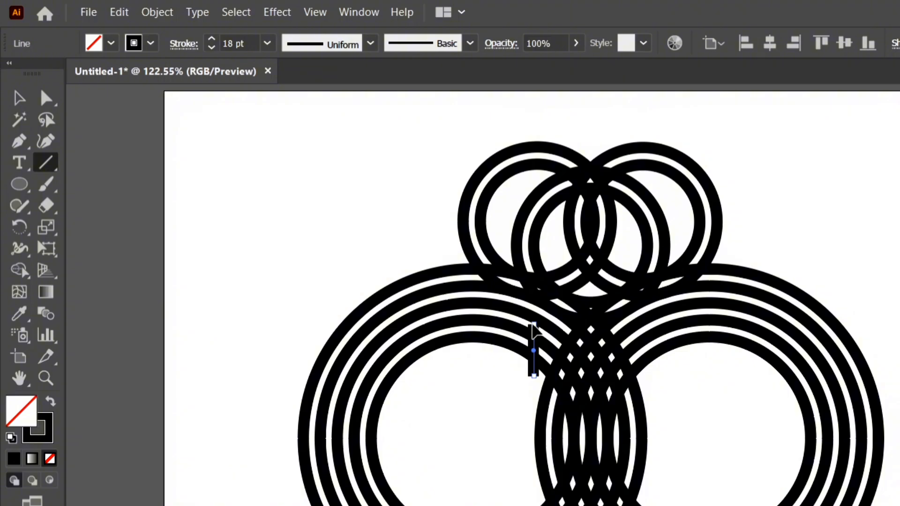
pyautogui.hotkey('ctrl', 'shift', 'a')
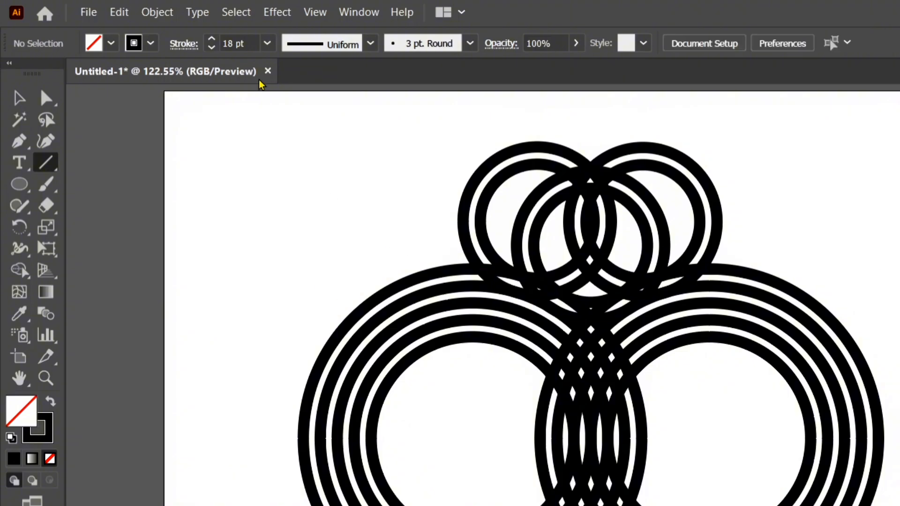
pyautogui.click(267, 43)
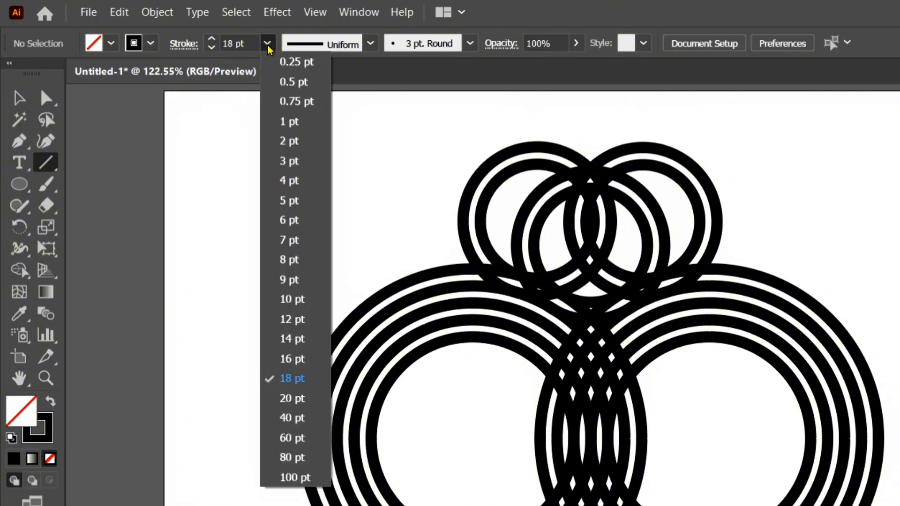
pyautogui.click(288, 119)
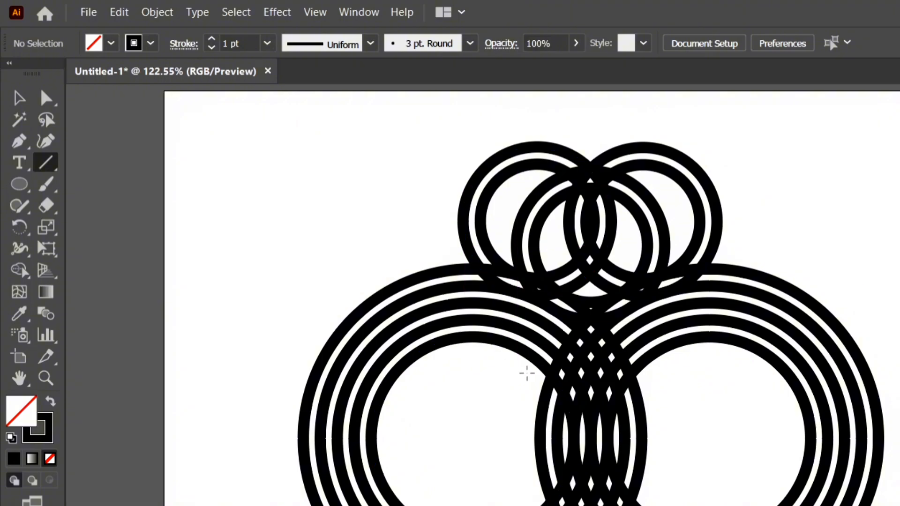
pyautogui.moveTo(532, 373); pyautogui.dragTo(534, 308)
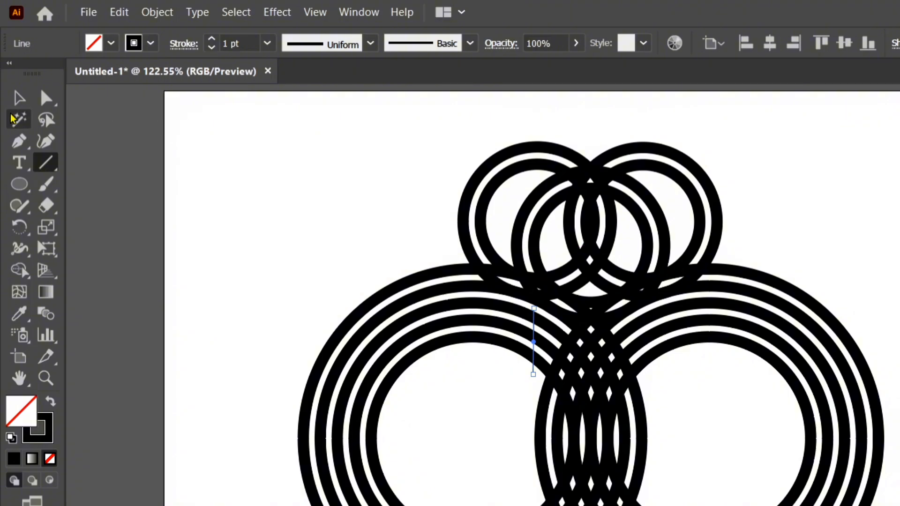
# Copy the vertical line about 199 px across onto the right large group's rings, and place further copies on the small upper circles.
pyautogui.click(19, 98)
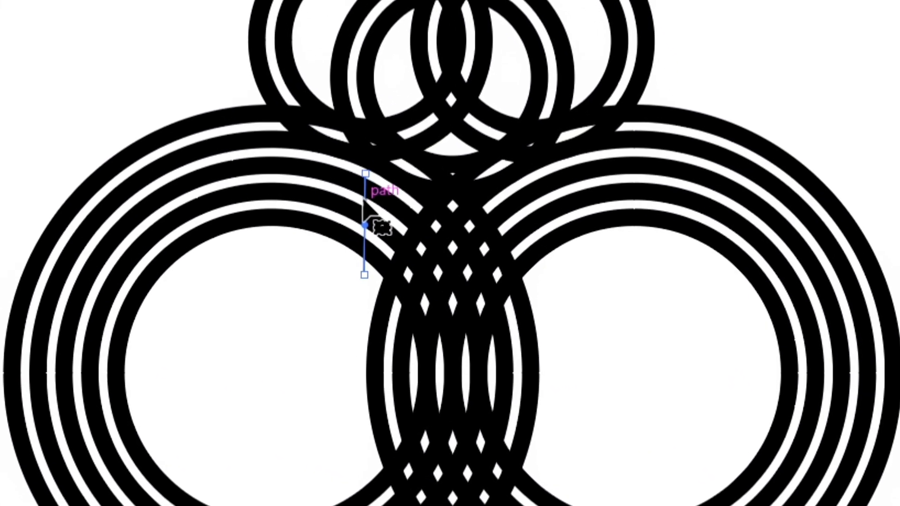
pyautogui.moveTo(365, 201); pyautogui.dragTo(568, 191)
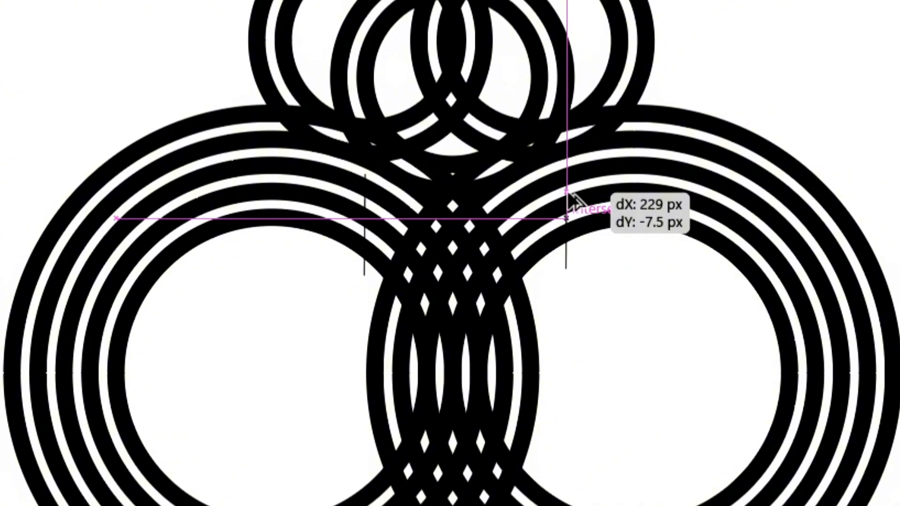
pyautogui.moveTo(568, 191); pyautogui.dragTo(540, 197)
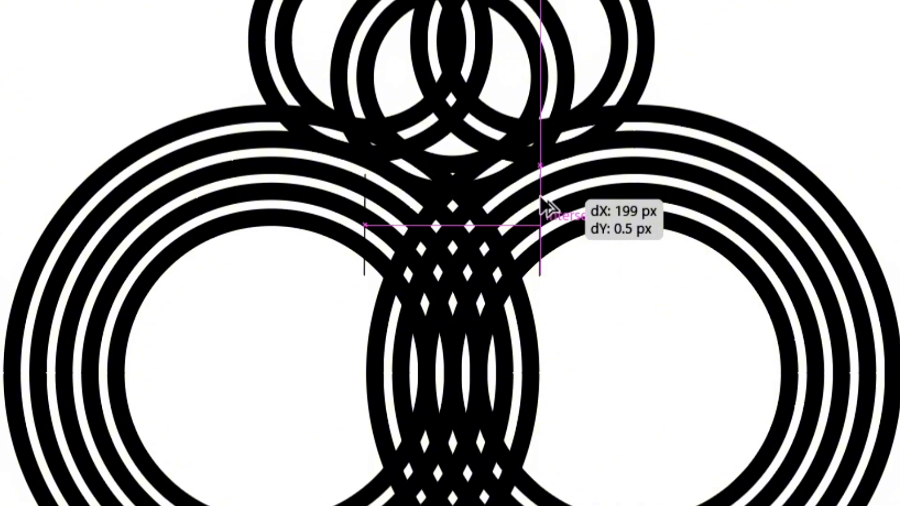
pyautogui.moveTo(541, 197); pyautogui.dragTo(540, 198)
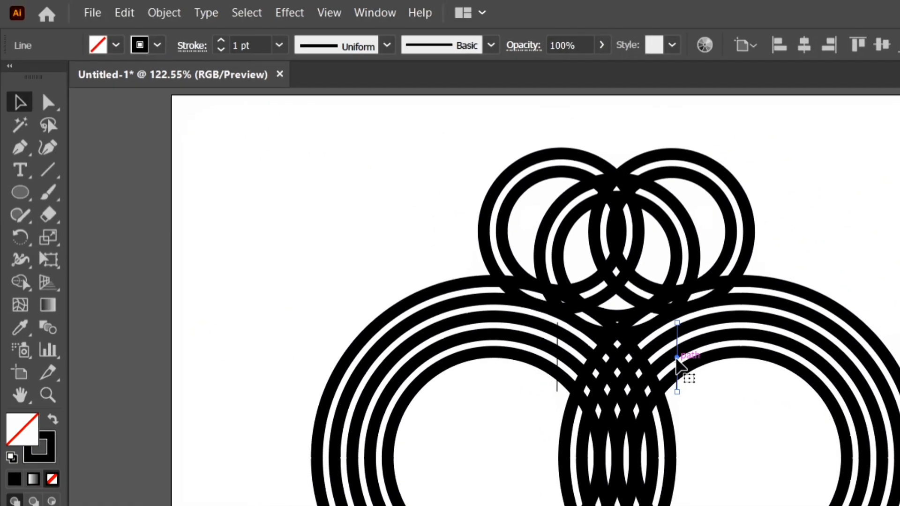
pyautogui.moveTo(677, 359); pyautogui.dragTo(664, 216)
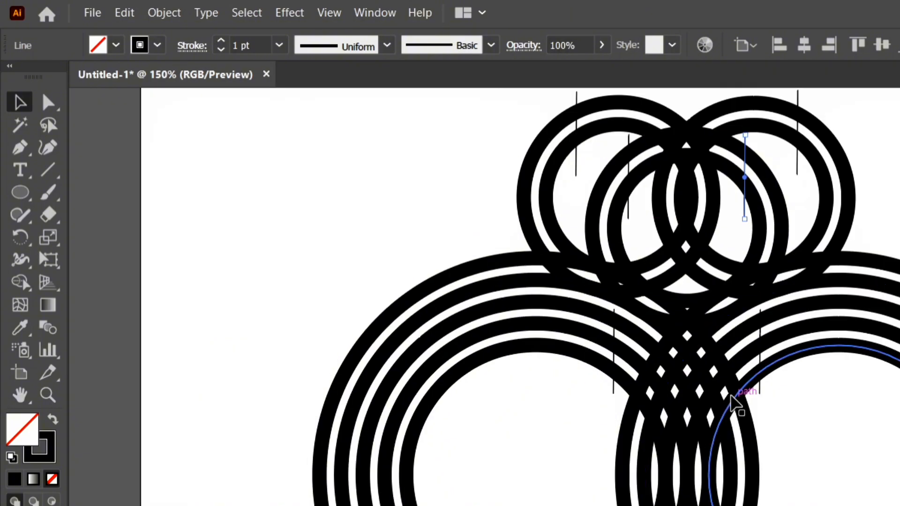
# Draw a circle about 140 px in diameter, centred on the upper part of the overlap between the two large ring groups.
pyautogui.click(20, 191)
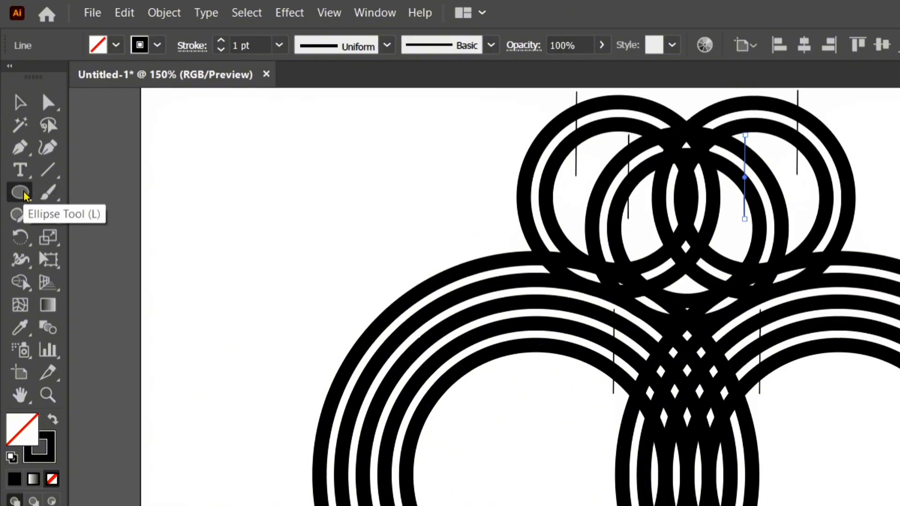
pyautogui.click(20, 104)
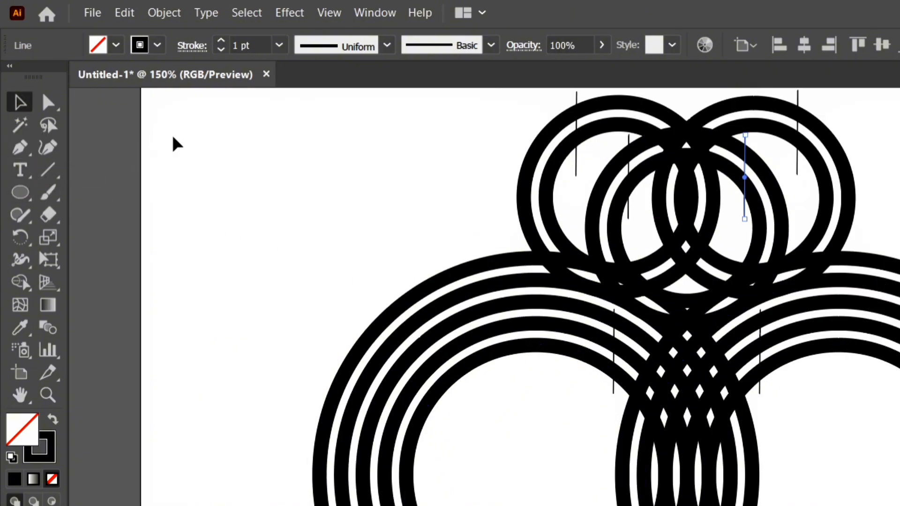
pyautogui.click(177, 143)
pyautogui.click(21, 193)
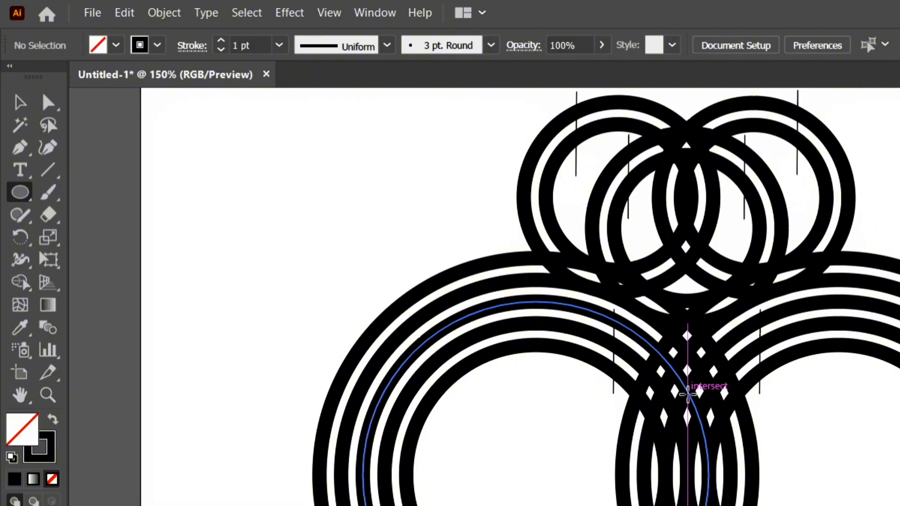
pyautogui.moveTo(687, 392); pyautogui.dragTo(709, 447)
pyautogui.moveTo(631, 404); pyautogui.dragTo(622, 398)
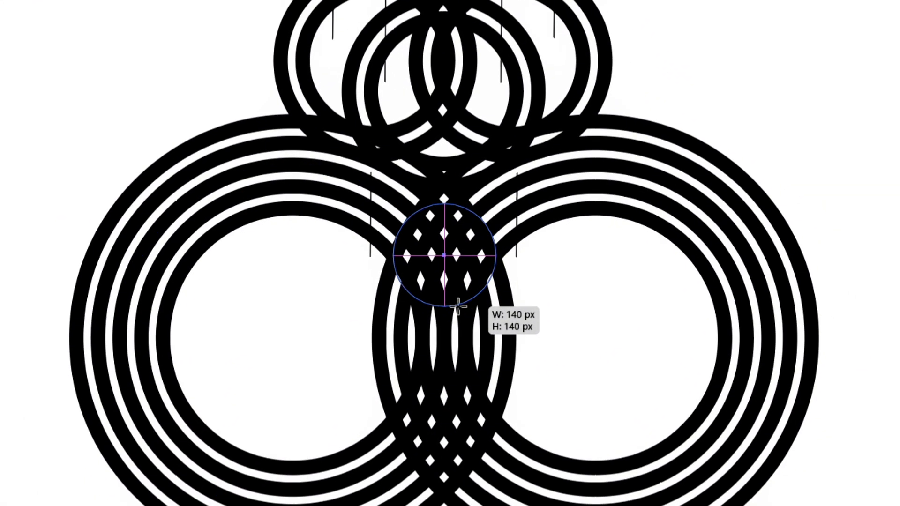
pyautogui.moveTo(458, 306); pyautogui.dragTo(458, 306)
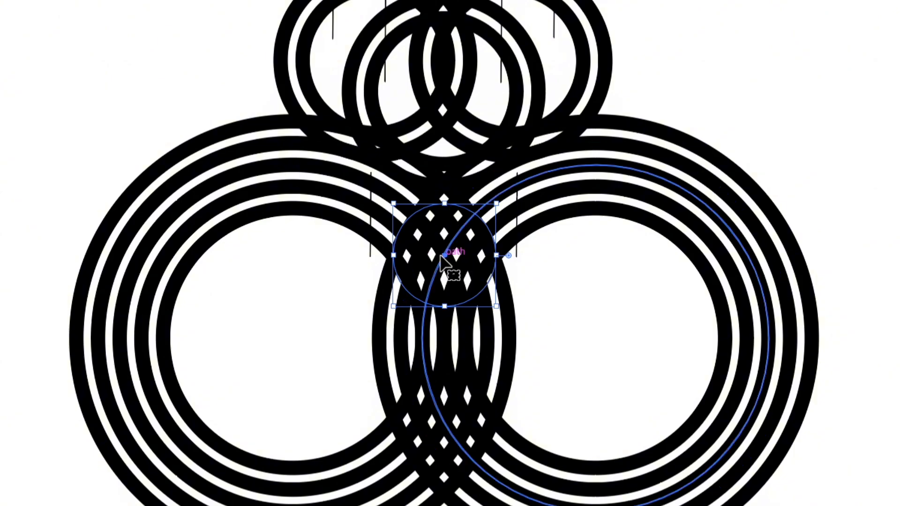
# Move the new circle straight down within the overlap, shrink it proportionally so it fits between the overlapping rings, and deselect it.
pyautogui.moveTo(447, 267); pyautogui.dragTo(444, 291)
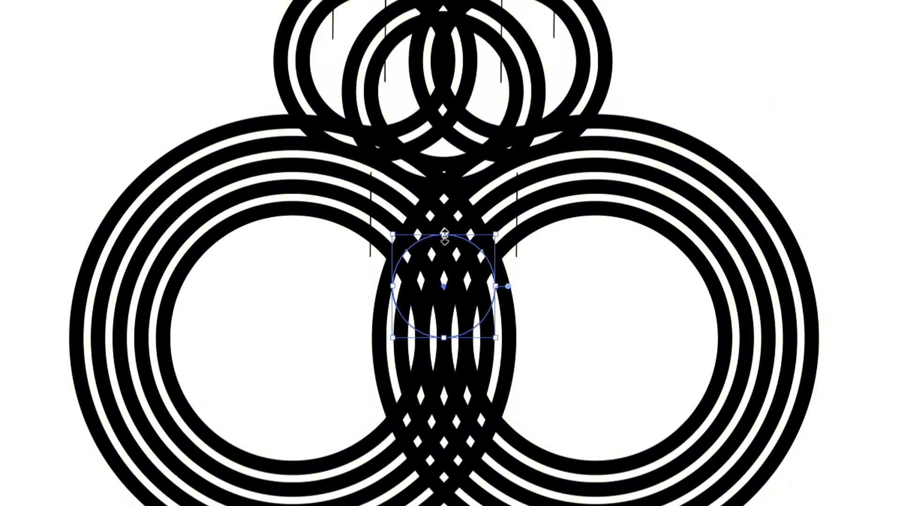
pyautogui.moveTo(444, 235); pyautogui.dragTo(447, 248)
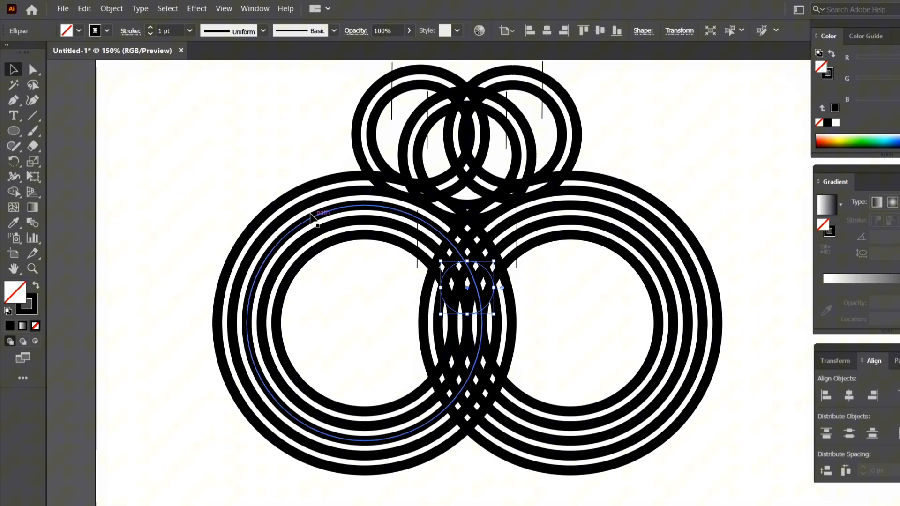
pyautogui.click(232, 146)
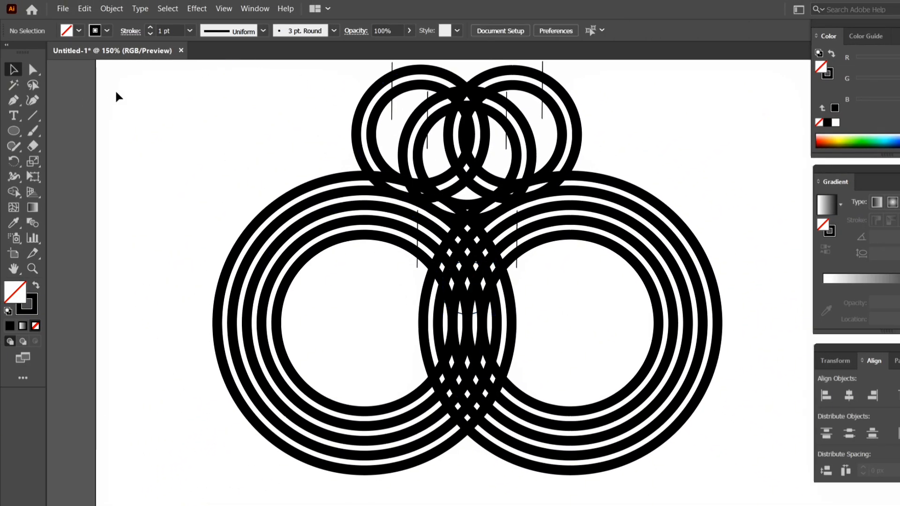
# Select all the rings, vertical lines and the circle, and expand them with Fill and Stroke enabled.
pyautogui.moveTo(125, 85); pyautogui.dragTo(300, 171)
pyautogui.moveTo(685, 389); pyautogui.dragTo(685, 389)
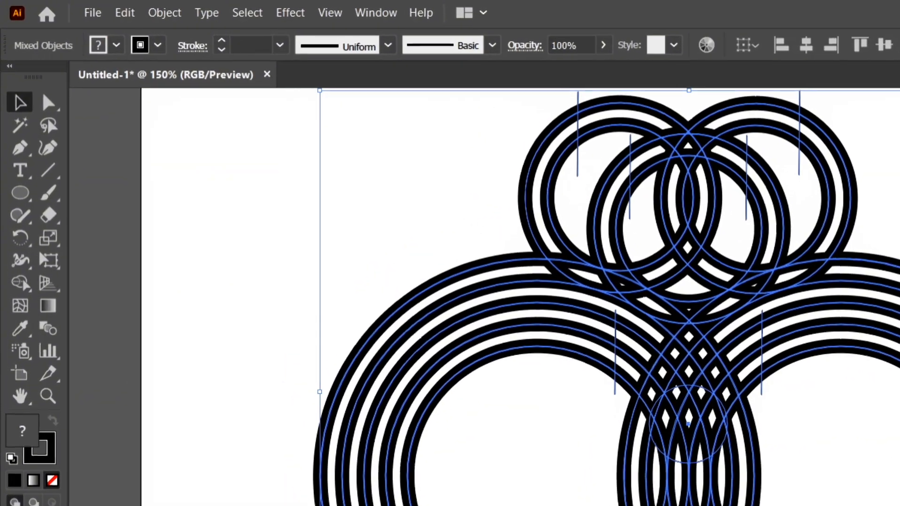
pyautogui.click(27, 287)
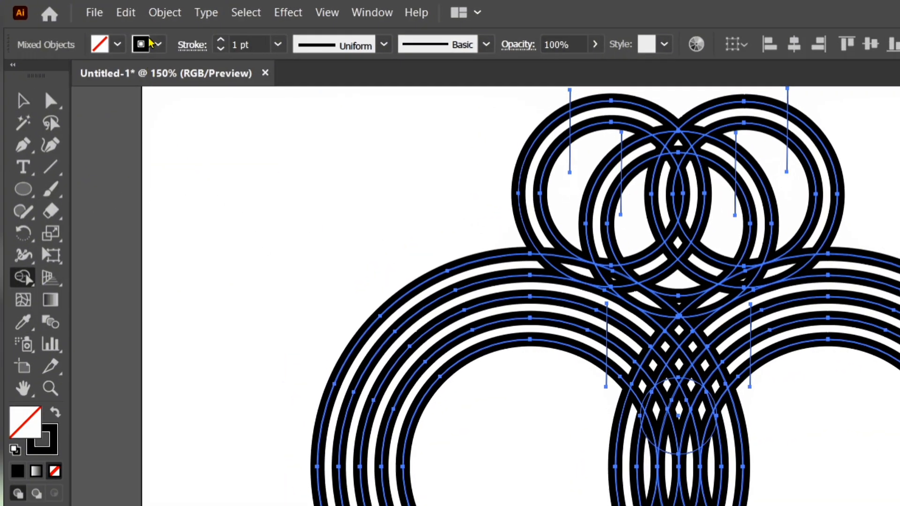
pyautogui.click(164, 13)
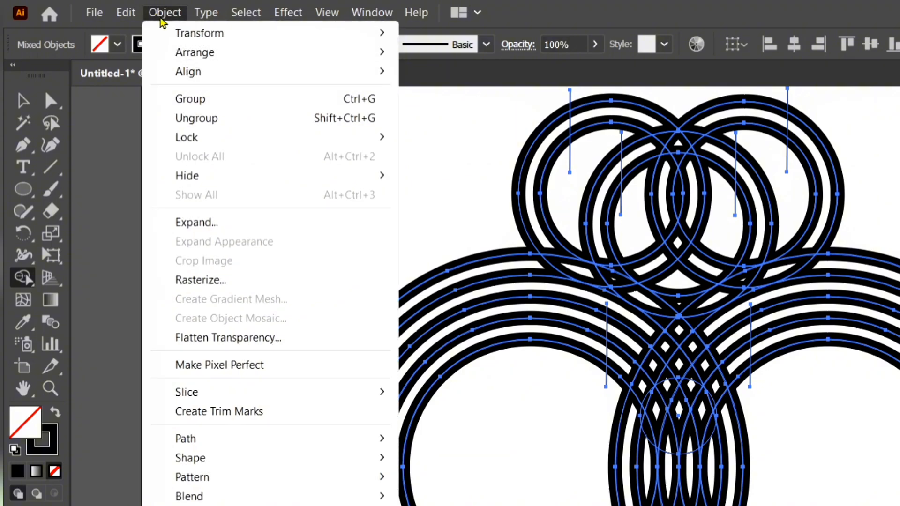
pyautogui.click(260, 224)
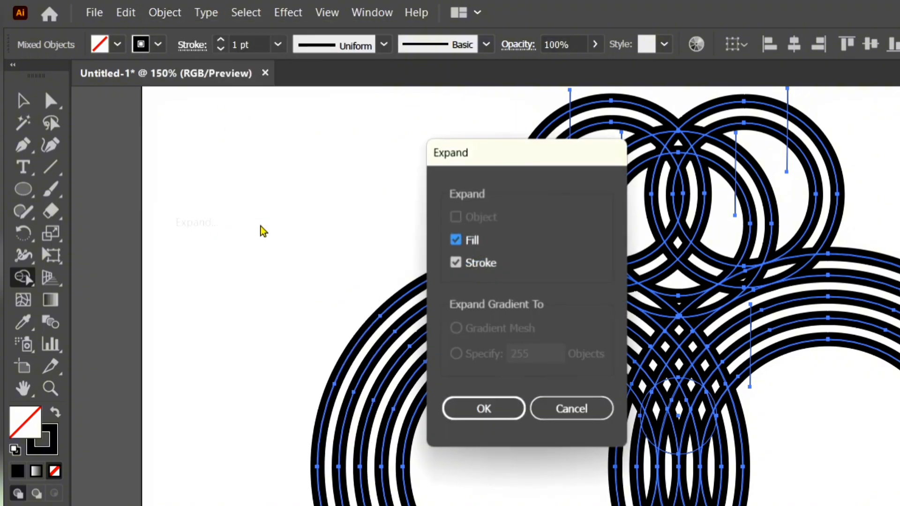
pyautogui.click(470, 409)
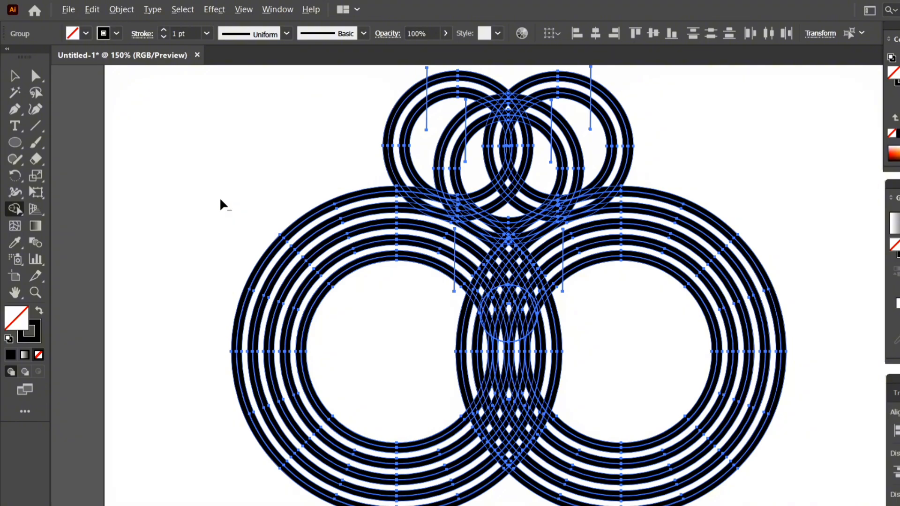
# With Shape Builder, erase the outer parts of both large ring groups and the lower part of their overlap below the circle.
pyautogui.moveTo(221, 204)
pyautogui.mouseDown()
pyautogui.moveTo(296, 304)
pyautogui.moveTo(373, 437)
pyautogui.moveTo(441, 498)
pyautogui.moveTo(568, 493)
pyautogui.moveTo(681, 414)
pyautogui.mouseUp()
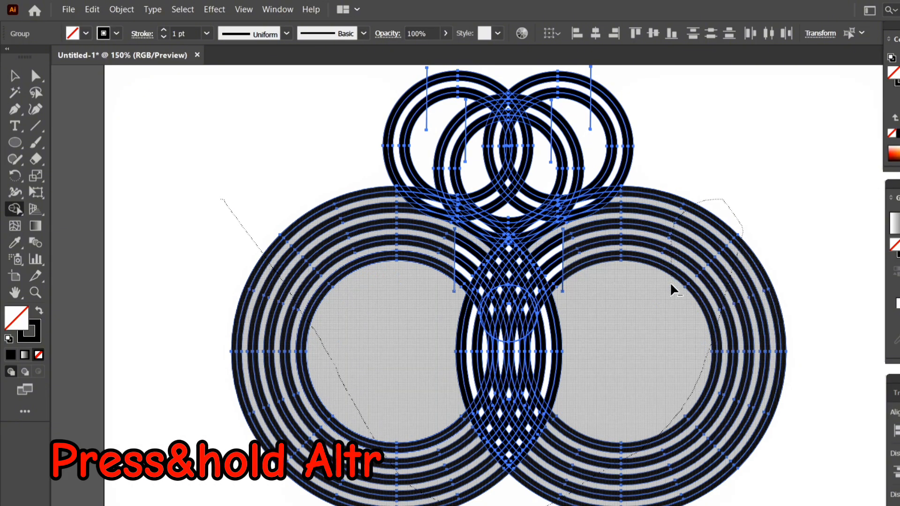
pyautogui.moveTo(671, 297); pyautogui.dragTo(672, 297)
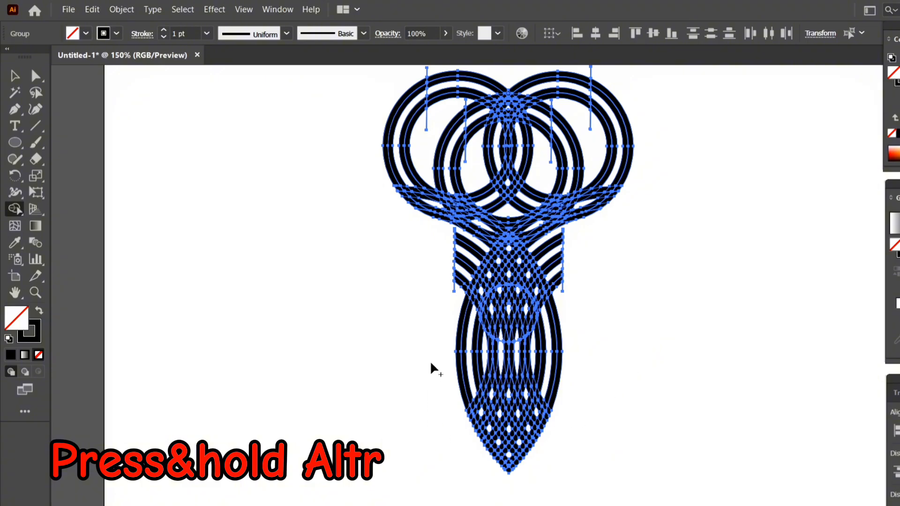
pyautogui.moveTo(448, 366)
pyautogui.mouseDown()
pyautogui.moveTo(563, 406)
pyautogui.moveTo(597, 438)
pyautogui.moveTo(619, 498)
pyautogui.moveTo(621, 486)
pyautogui.mouseUp()
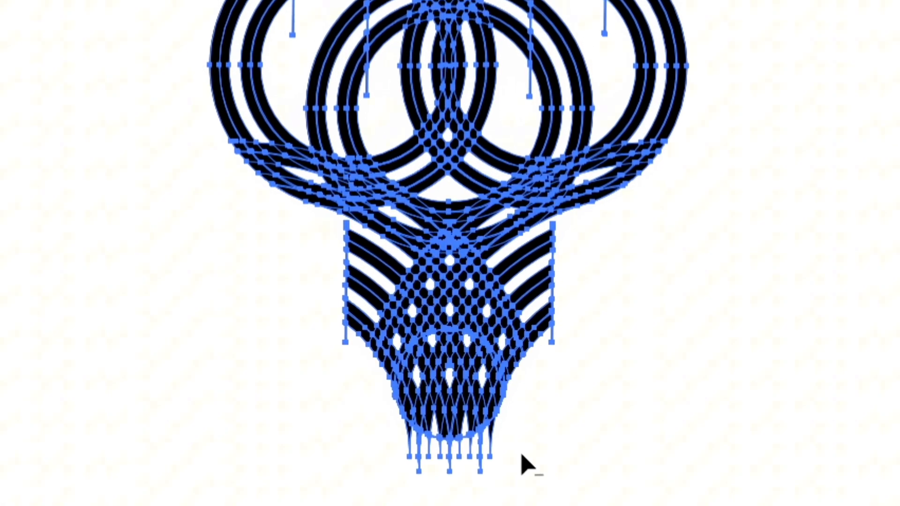
# Erase the leftover path stubs sticking out beneath the circle so the shape ends in a clean rounded edge.
pyautogui.moveTo(547, 350); pyautogui.dragTo(526, 355)
pyautogui.moveTo(483, 466); pyautogui.dragTo(374, 496)
pyautogui.moveTo(519, 432); pyautogui.dragTo(467, 449)
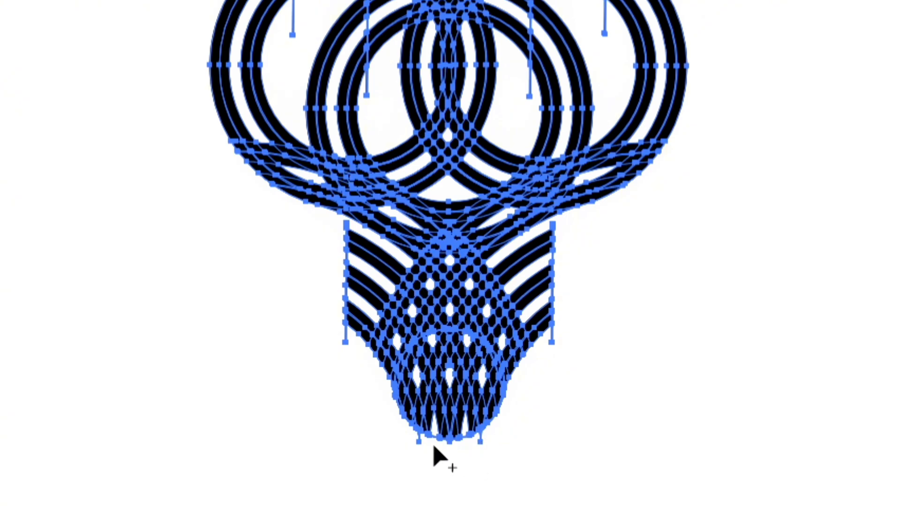
pyautogui.moveTo(406, 437); pyautogui.dragTo(425, 445)
pyautogui.scroll(3, 527, 473)
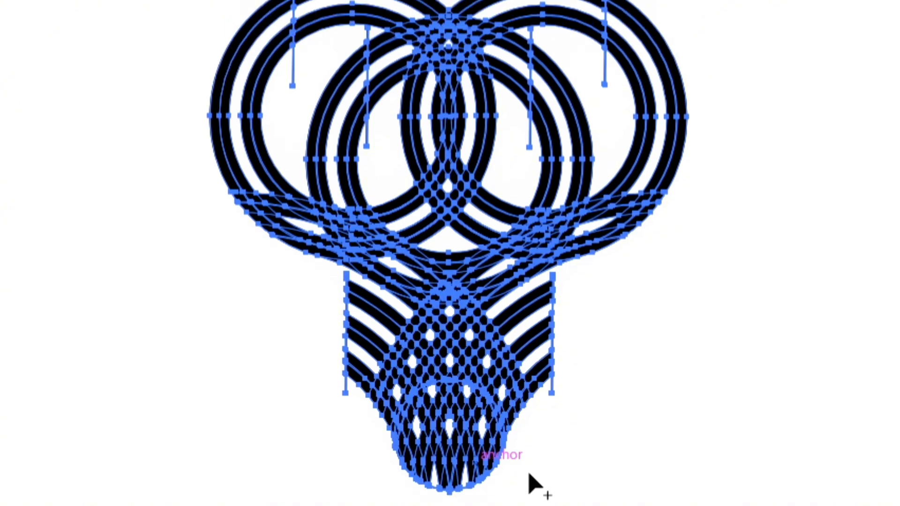
# Erase the pieces along the lowest diagonal gap on the left side down to the circle's edge, undoing a wrongly erased neighbouring strip.
pyautogui.press('v')
pyautogui.hotkey('ctrl', '+')
pyautogui.hotkey('ctrl', '+')
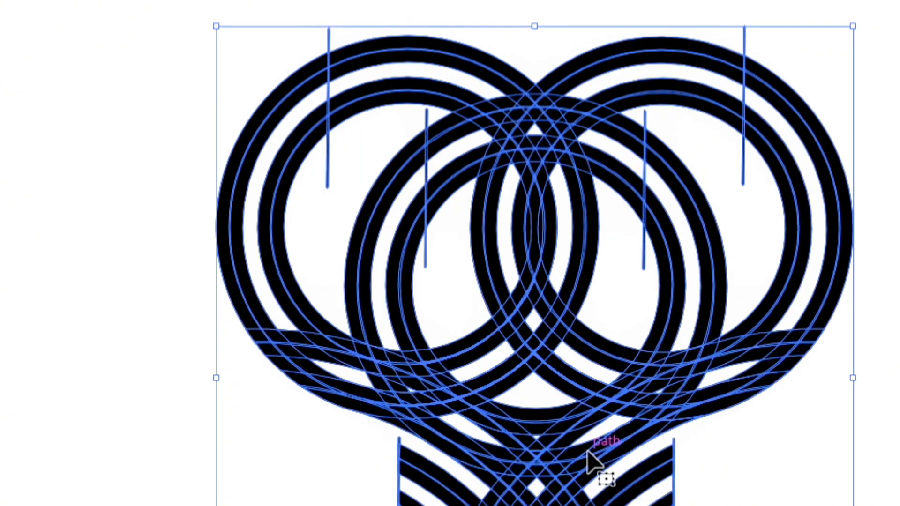
pyautogui.hotkey('ctrl', '+')
pyautogui.hotkey('shift', 'm')
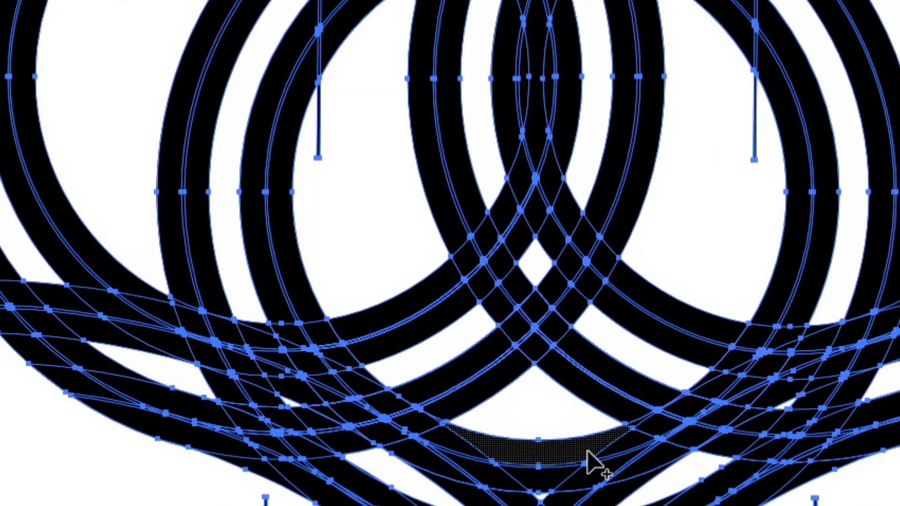
pyautogui.scroll(-3, 592, 465)
pyautogui.scroll(-6, 631, 478)
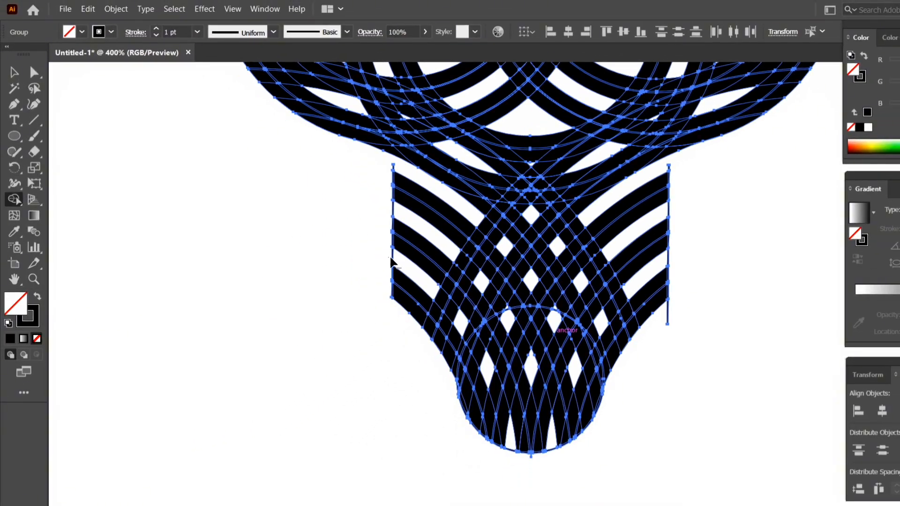
pyautogui.moveTo(392, 259)
pyautogui.mouseDown()
pyautogui.moveTo(484, 355)
pyautogui.moveTo(518, 438)
pyautogui.mouseUp()
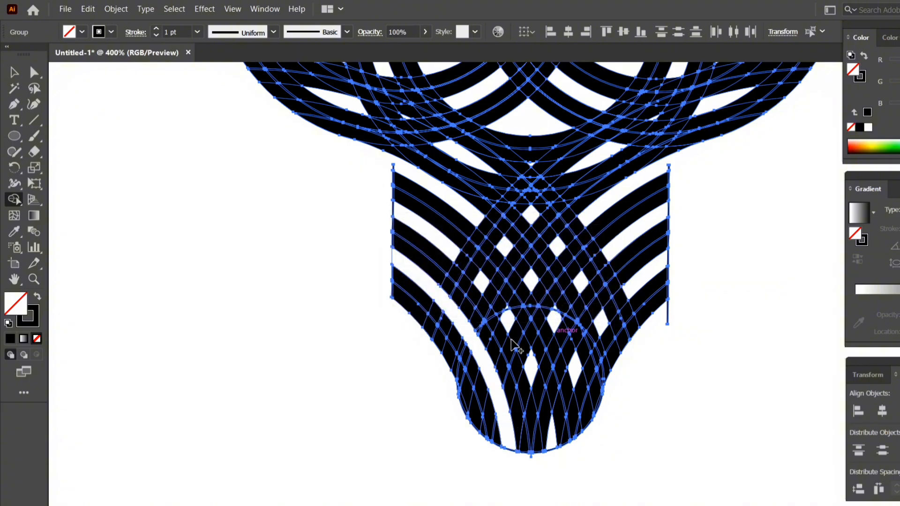
pyautogui.moveTo(355, 250)
pyautogui.mouseDown()
pyautogui.moveTo(402, 265)
pyautogui.moveTo(392, 271)
pyautogui.moveTo(392, 261)
pyautogui.moveTo(431, 277)
pyautogui.mouseUp()
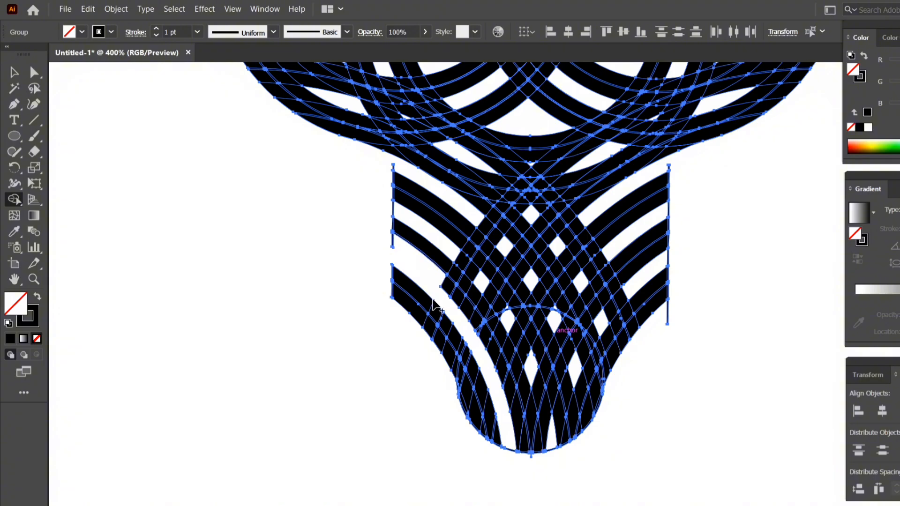
pyautogui.hotkey('ctrl', 'z')
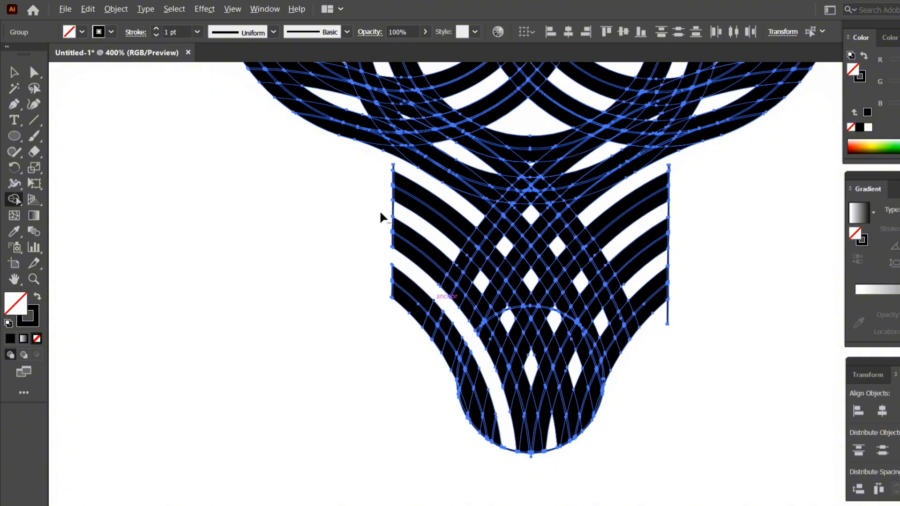
# Erase the three remaining diagonal gaps through the woven lower part, and remove the line pieces between the stripes on its right edge.
pyautogui.moveTo(380, 217); pyautogui.dragTo(509, 448)
pyautogui.moveTo(400, 164)
pyautogui.mouseDown()
pyautogui.moveTo(552, 313)
pyautogui.moveTo(593, 430)
pyautogui.mouseUp()
pyautogui.moveTo(625, 373); pyautogui.dragTo(508, 189)
pyautogui.keyDown('alt'); pyautogui.click(668, 313); pyautogui.keyUp('alt')
pyautogui.keyDown('alt'); pyautogui.click(669, 210); pyautogui.keyUp('alt')
pyautogui.scroll(3, 707, 377)
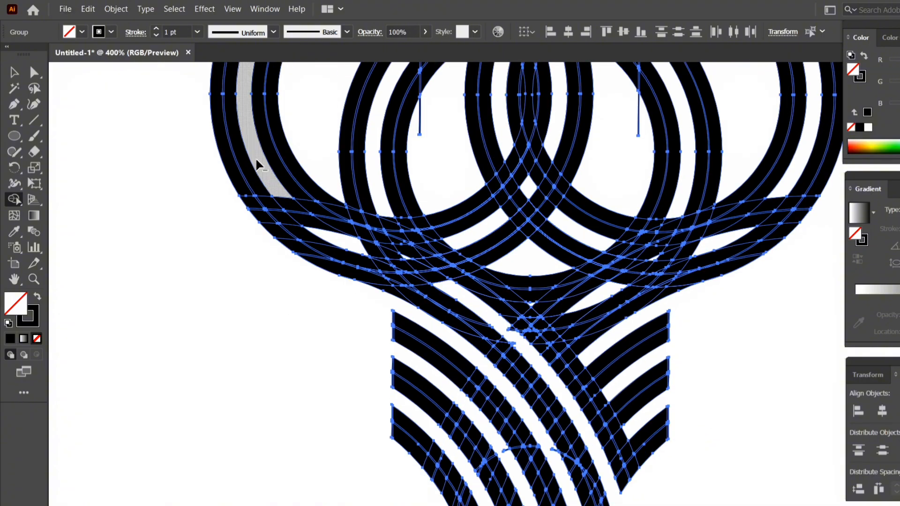
# Erase the gap between the two bands of the left upper ring down through the crossing, and clean up the leftover bits there.
pyautogui.moveTo(257, 161)
pyautogui.mouseDown()
pyautogui.moveTo(449, 288)
pyautogui.moveTo(387, 270)
pyautogui.mouseUp()
pyautogui.scroll(2, 410, 263)
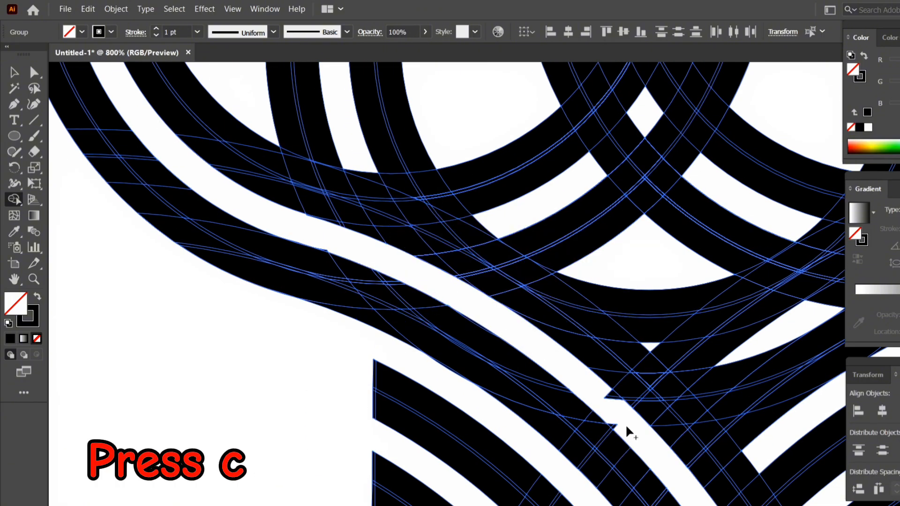
pyautogui.moveTo(627, 428); pyautogui.dragTo(608, 395)
pyautogui.scroll(-4, 608, 395)
pyautogui.moveTo(696, 392); pyautogui.dragTo(691, 372)
pyautogui.scroll(-2, 608, 407)
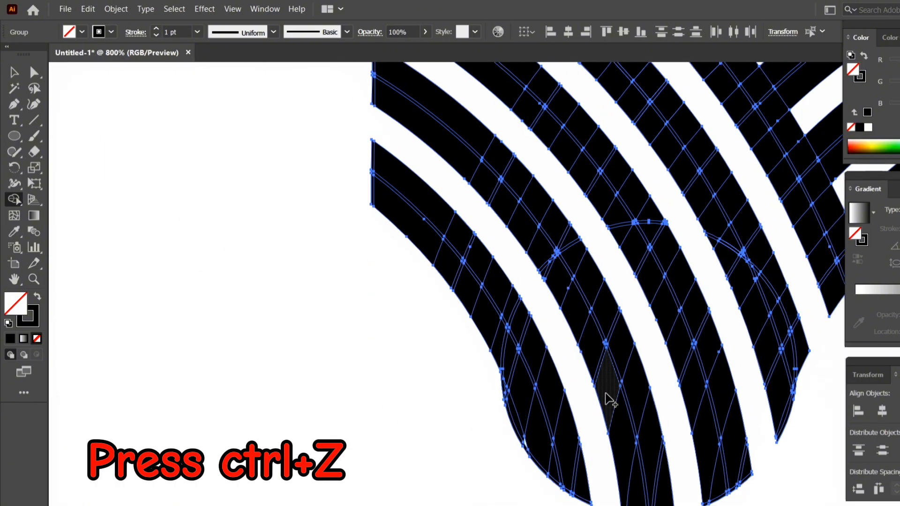
pyautogui.scroll(-4, 769, 412)
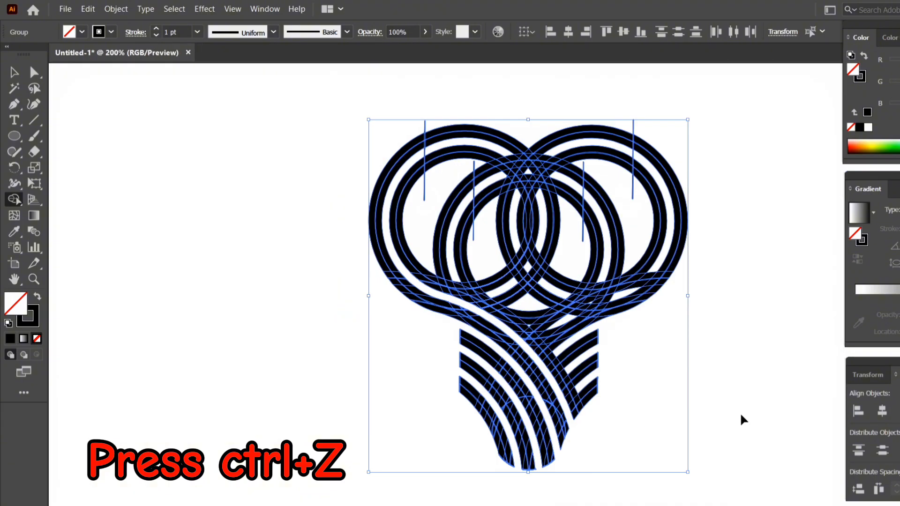
# Erase the overlapping inner and top sections of the small upper rings between the vertical cutting lines.
pyautogui.scroll(2, 526, 315)
pyautogui.moveTo(526, 315); pyautogui.dragTo(452, 438)
pyautogui.moveTo(425, 72)
pyautogui.mouseDown()
pyautogui.moveTo(486, 234)
pyautogui.moveTo(454, 438)
pyautogui.mouseUp()
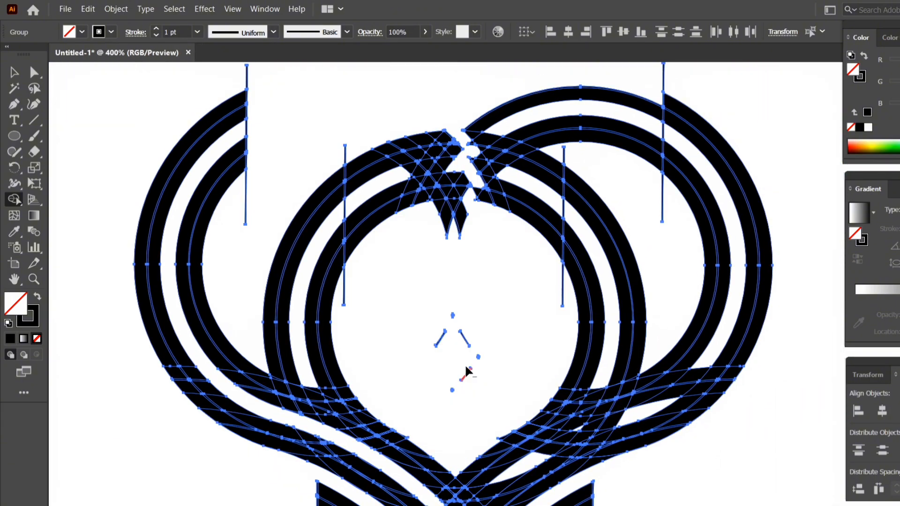
pyautogui.moveTo(392, 110)
pyautogui.mouseDown()
pyautogui.moveTo(528, 261)
pyautogui.moveTo(513, 398)
pyautogui.mouseUp()
# Erase the leftover pieces of the vertical cutting lines beyond and between the upper band ends on both sides.
pyautogui.moveTo(365, 157); pyautogui.dragTo(335, 153)
pyautogui.moveTo(365, 209); pyautogui.dragTo(335, 209)
pyautogui.moveTo(357, 287); pyautogui.dragTo(333, 287)
pyautogui.moveTo(270, 122); pyautogui.dragTo(238, 124)
pyautogui.moveTo(258, 77); pyautogui.dragTo(237, 77)
pyautogui.moveTo(670, 129); pyautogui.dragTo(648, 129)
pyautogui.moveTo(673, 197); pyautogui.dragTo(651, 196)
pyautogui.scroll(-2, 479, 187)
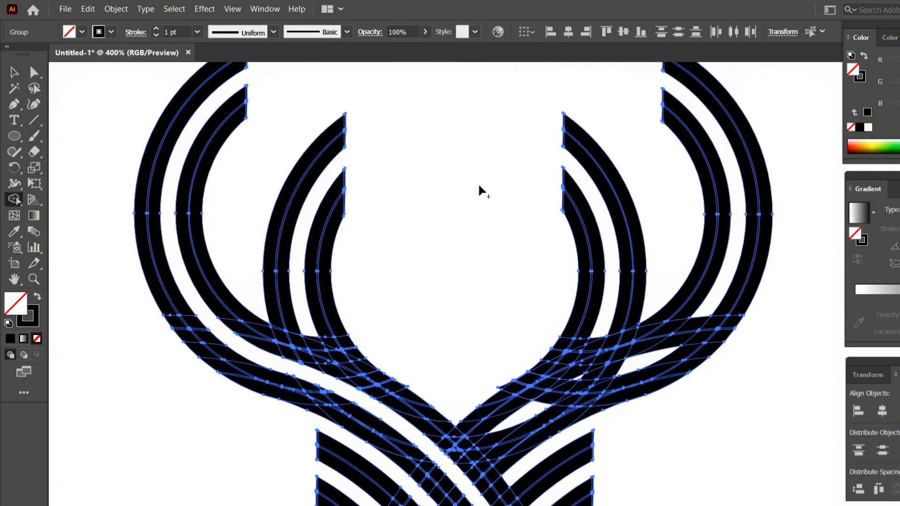
# Merge pieces of the left antler's bands, and give the selected artwork a black fill and no stroke.
pyautogui.moveTo(205, 216); pyautogui.dragTo(426, 359)
pyautogui.scroll(2, 376, 354)
pyautogui.moveTo(65, 118)
pyautogui.mouseDown()
pyautogui.moveTo(181, 251)
pyautogui.moveTo(354, 297)
pyautogui.moveTo(471, 370)
pyautogui.moveTo(583, 490)
pyautogui.mouseUp()
pyautogui.click(82, 31)
pyautogui.click(99, 53)
pyautogui.click(111, 32)
pyautogui.click(97, 52)
pyautogui.click(349, 304)
pyautogui.hotkey('ctrl', '-')
pyautogui.hotkey('ctrl', '-')
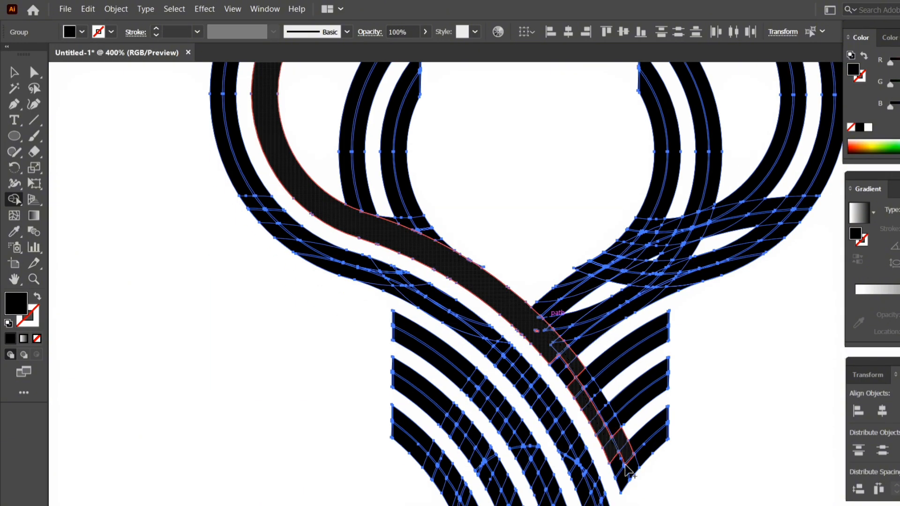
# Merge the pieces of the left antler's outer band down through the crossing, along with its short inner branches.
pyautogui.moveTo(225, 103)
pyautogui.mouseDown()
pyautogui.moveTo(297, 249)
pyautogui.moveTo(408, 281)
pyautogui.moveTo(543, 422)
pyautogui.moveTo(586, 496)
pyautogui.mouseUp()
pyautogui.scroll(3, 389, 190)
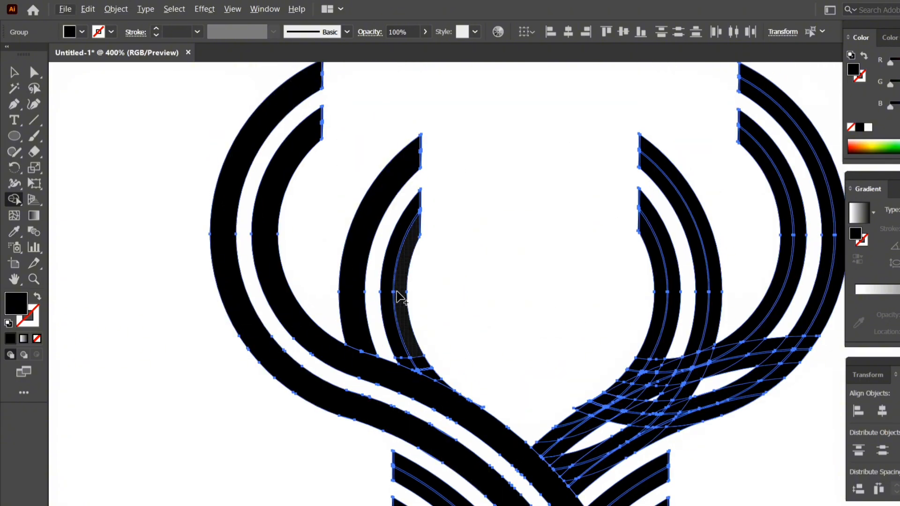
pyautogui.hotkey('ctrl', '+')
pyautogui.scroll(1, 627, 288)
# Merge the pieces of the right antler's upper band from its ring down to the crossing.
pyautogui.moveTo(802, 213)
pyautogui.mouseDown()
pyautogui.moveTo(789, 232)
pyautogui.moveTo(703, 278)
pyautogui.mouseUp()
pyautogui.moveTo(579, 412)
pyautogui.mouseDown()
pyautogui.moveTo(698, 315)
pyautogui.moveTo(783, 273)
pyautogui.mouseUp()
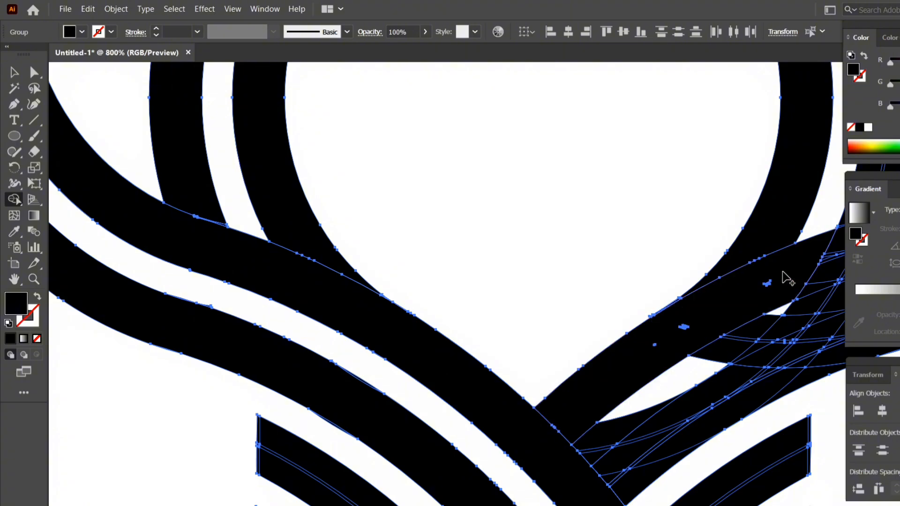
pyautogui.moveTo(710, 319); pyautogui.dragTo(452, 330)
pyautogui.moveTo(713, 183)
pyautogui.mouseDown()
pyautogui.moveTo(570, 287)
pyautogui.moveTo(593, 266)
pyautogui.mouseUp()
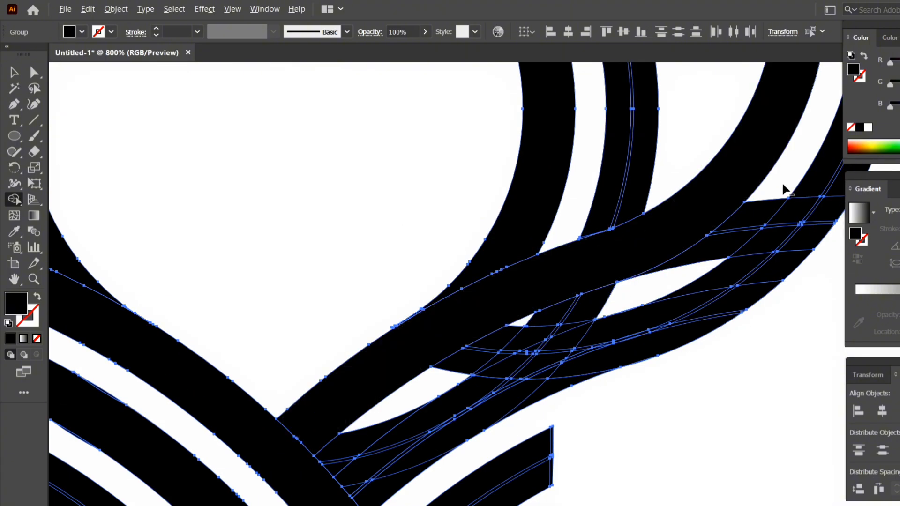
# Erase the pieces filling the gap between the right antler's two bands, and merge the lower band into one shape.
pyautogui.keyDown('alt'); pyautogui.moveTo(783, 187); pyautogui.dragTo(549, 314); pyautogui.keyUp('alt')
pyautogui.keyDown('alt'); pyautogui.moveTo(606, 304); pyautogui.dragTo(338, 461); pyautogui.keyUp('alt')
pyautogui.hotkey('ctrl', 'z')
pyautogui.keyDown('alt'); pyautogui.moveTo(594, 307); pyautogui.dragTo(475, 354); pyautogui.keyUp('alt')
pyautogui.moveTo(368, 470)
pyautogui.mouseDown()
pyautogui.moveTo(823, 181)
pyautogui.moveTo(703, 304)
pyautogui.mouseUp()
pyautogui.hotkey('ctrl', '-')
pyautogui.hotkey('ctrl', '-')
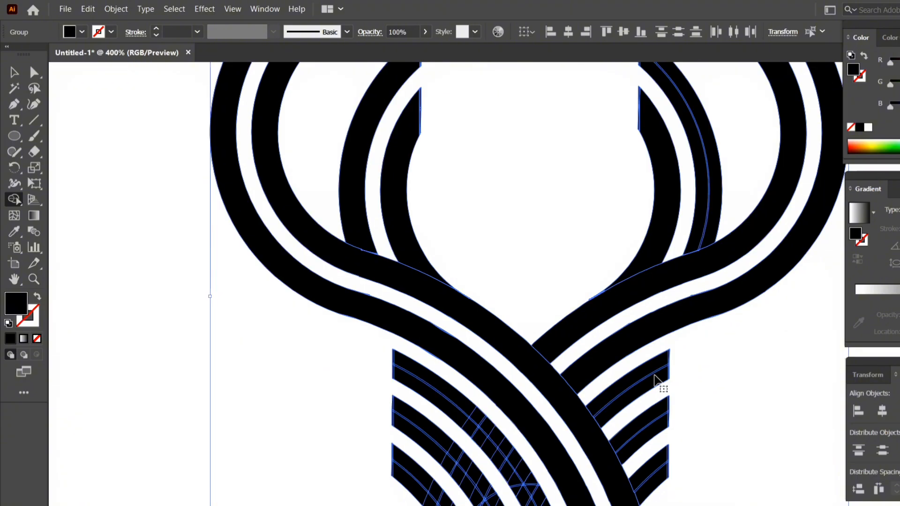
# Merge the halves of each stripe on the face's right side and of the right antler's short branch, and deselect the artwork.
pyautogui.moveTo(647, 370); pyautogui.dragTo(650, 388)
pyautogui.moveTo(644, 420); pyautogui.dragTo(648, 445)
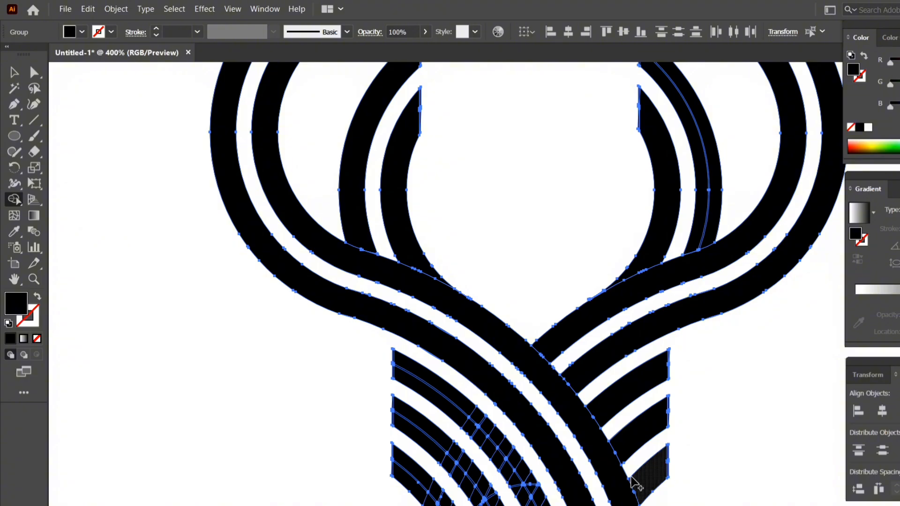
pyautogui.scroll(-3, 619, 450)
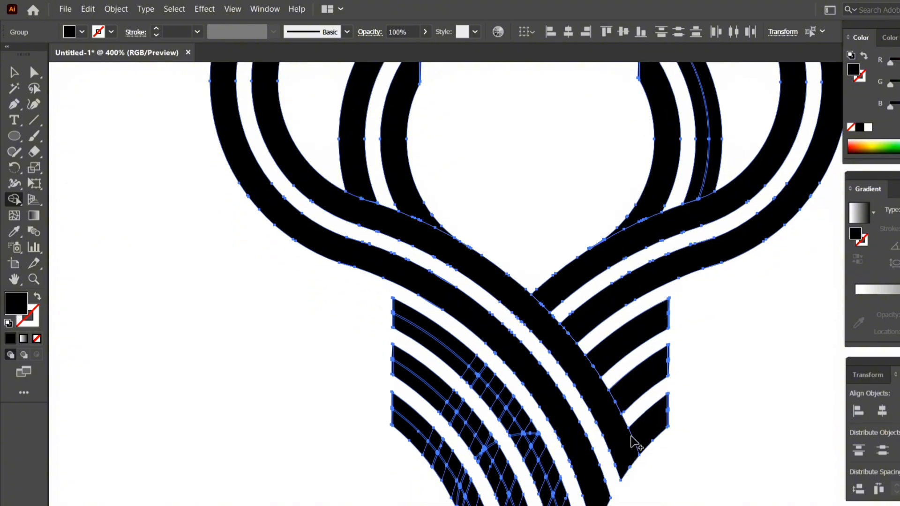
pyautogui.scroll(5, 708, 445)
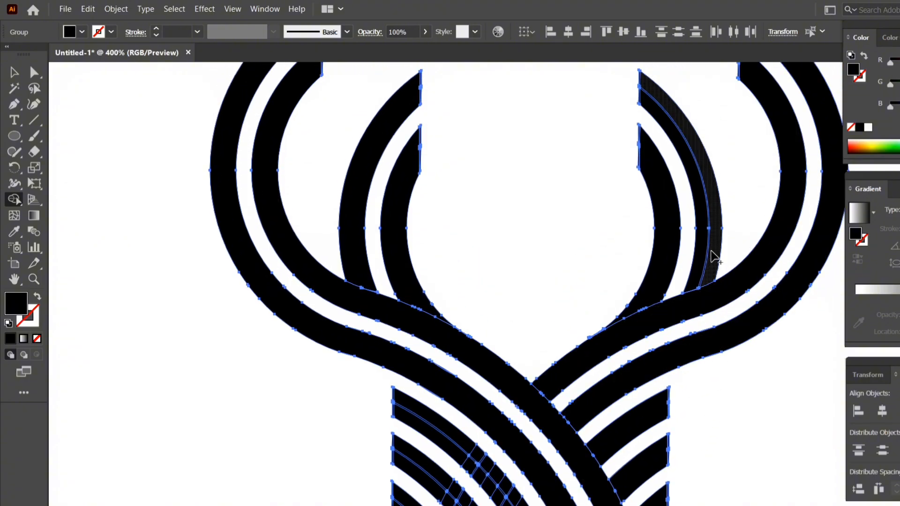
pyautogui.moveTo(714, 245); pyautogui.dragTo(707, 260)
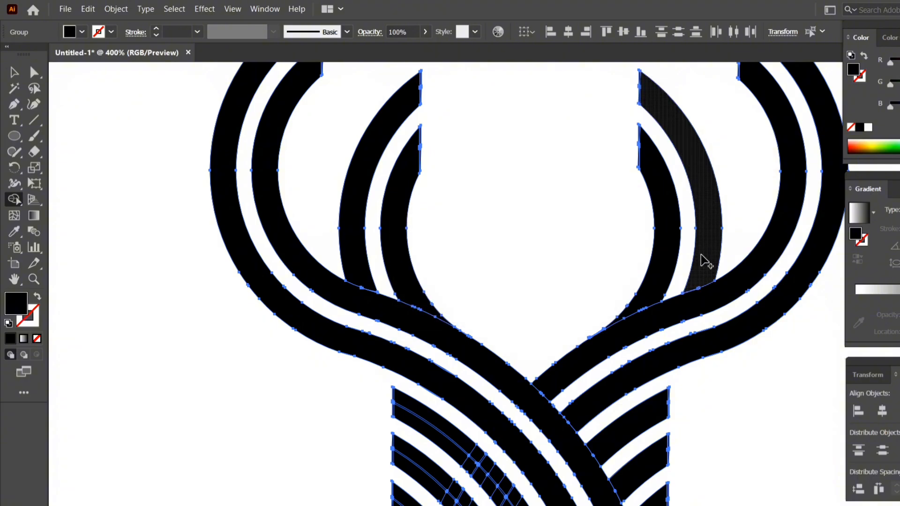
pyautogui.scroll(3, 516, 293)
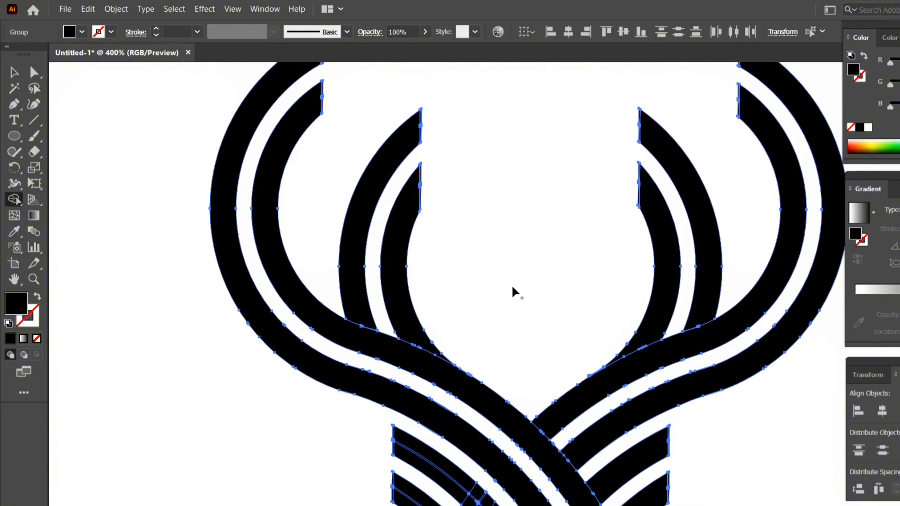
pyautogui.scroll(-5, 516, 292)
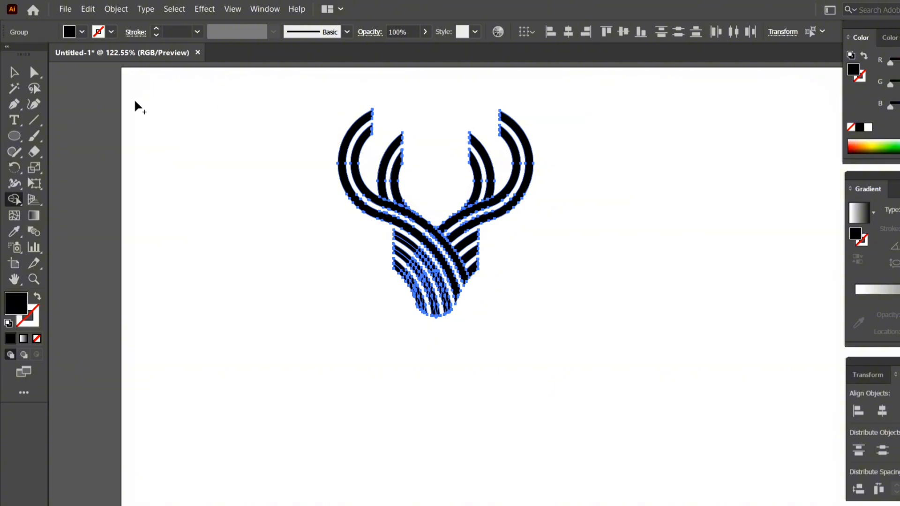
pyautogui.press('v')
pyautogui.click(176, 116)
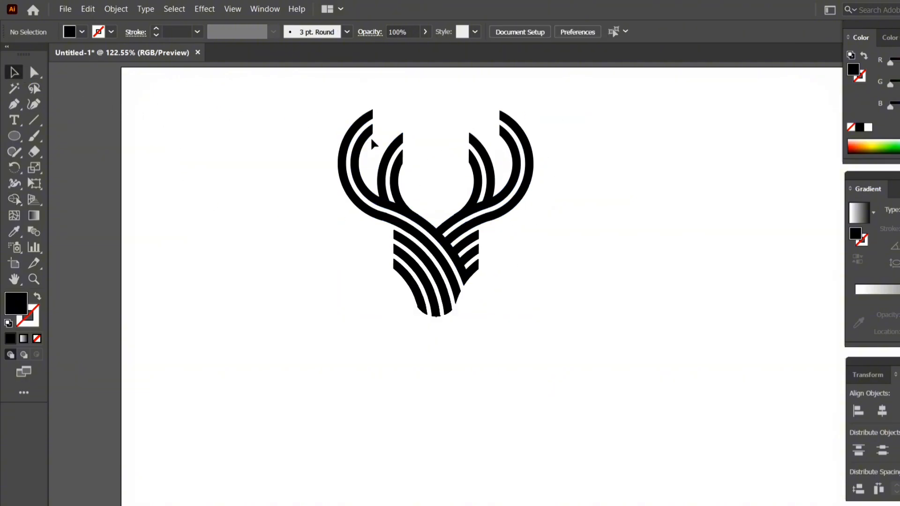
# Select the group containing the left antler's outer band and ungroup it.
pyautogui.hotkey('ctrl', '+')
pyautogui.hotkey('ctrl', '+')
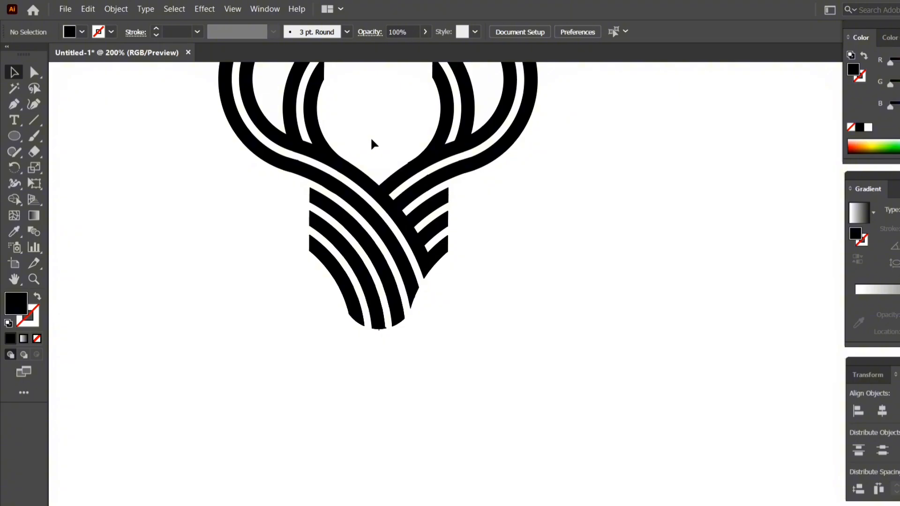
pyautogui.scroll(5, 373, 144)
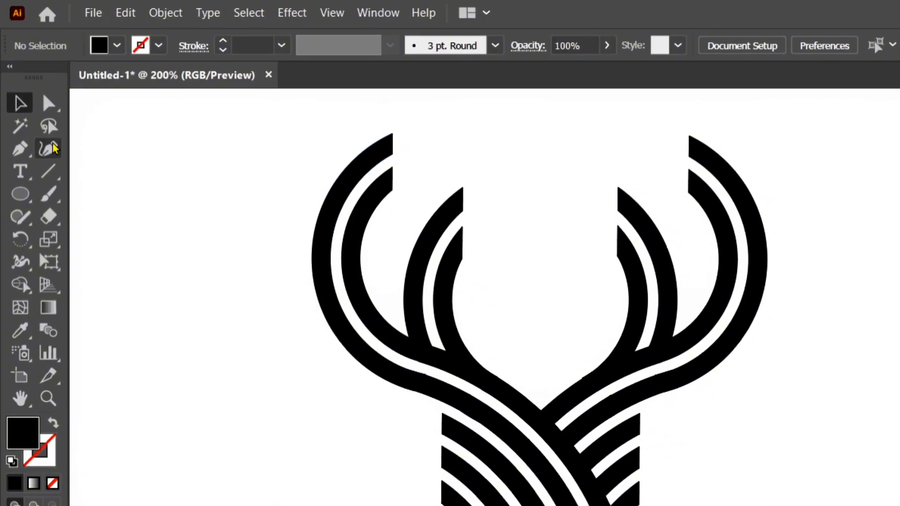
pyautogui.click(322, 286)
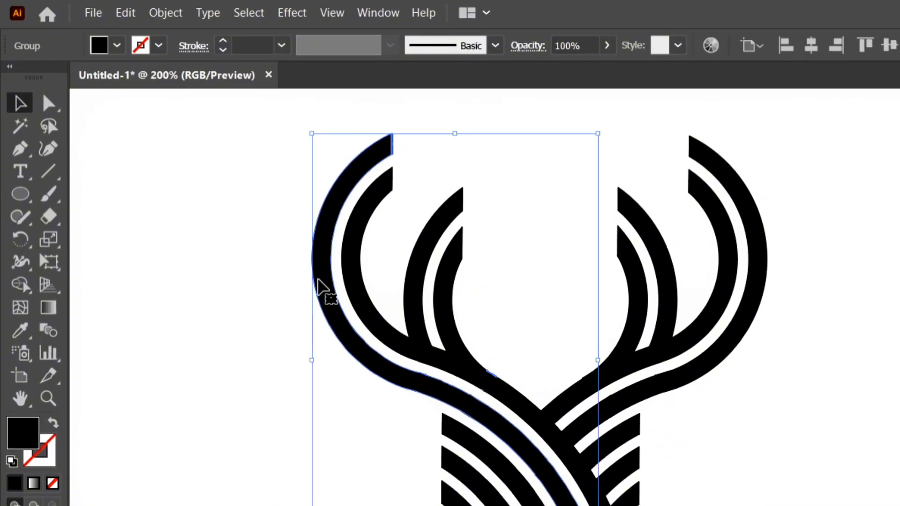
pyautogui.rightClick(321, 287)
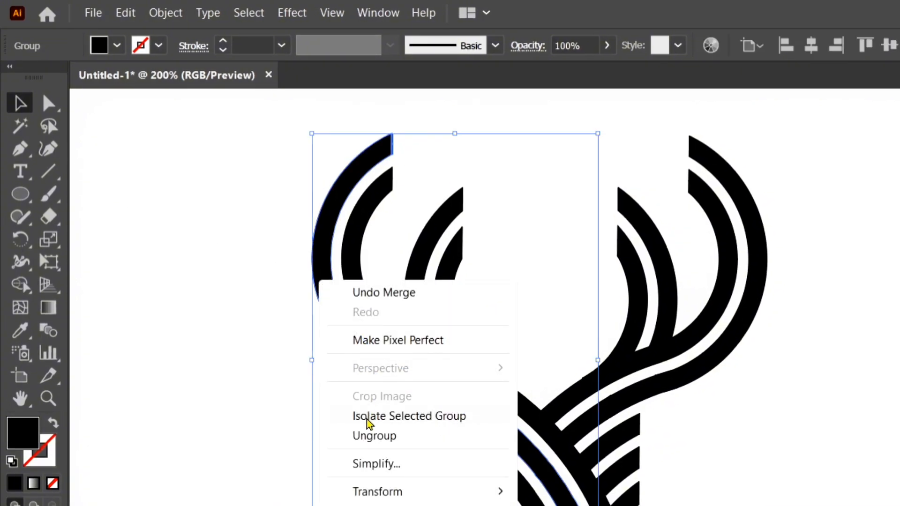
pyautogui.click(371, 437)
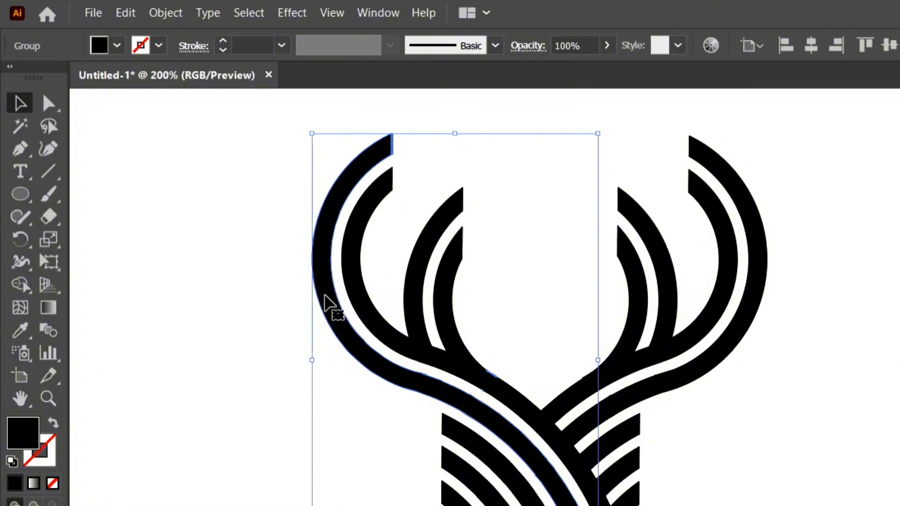
# Ungroup the selected left antler's outer band once more and deselect the artwork.
pyautogui.rightClick(328, 304)
pyautogui.click(381, 452)
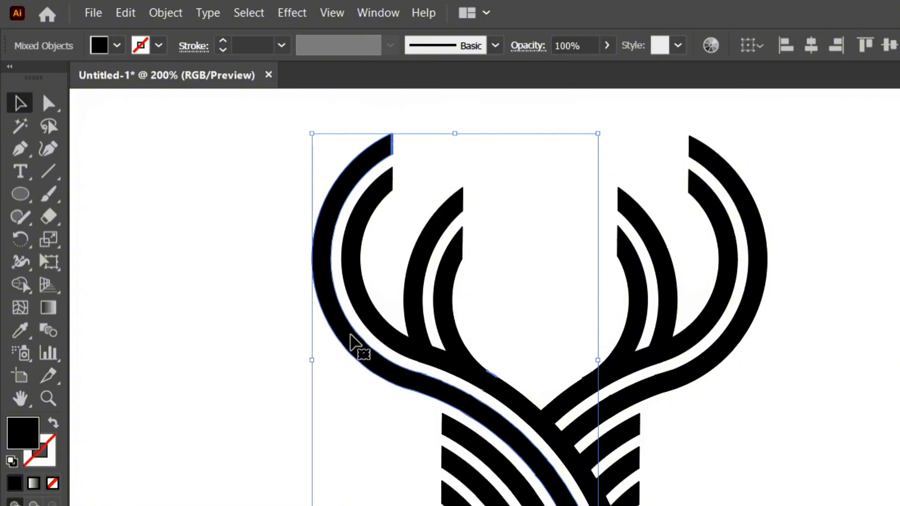
pyautogui.rightClick(353, 339)
pyautogui.click(309, 399)
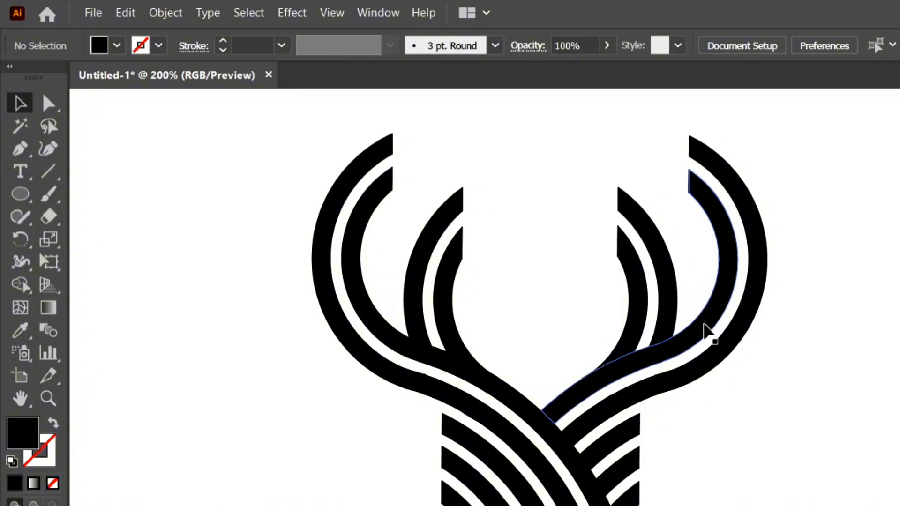
# Select the right antler's inner band, ungroup it completely, and deselect it.
pyautogui.click(705, 330)
pyautogui.rightClick(705, 330)
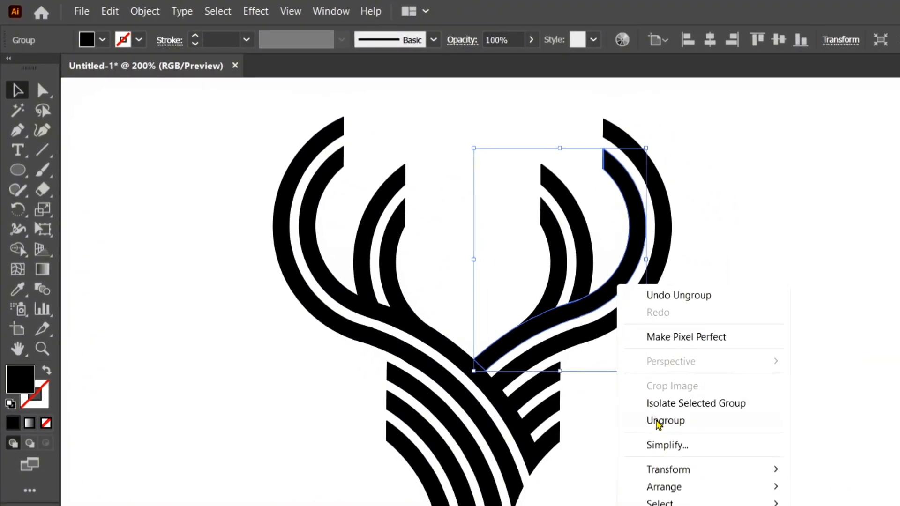
pyautogui.click(622, 297)
pyautogui.rightClick(621, 286)
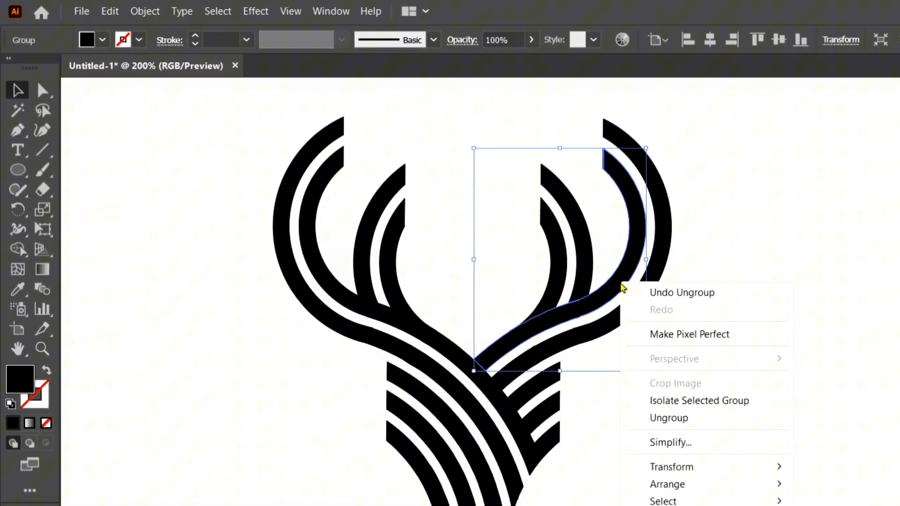
pyautogui.click(668, 417)
pyautogui.rightClick(633, 302)
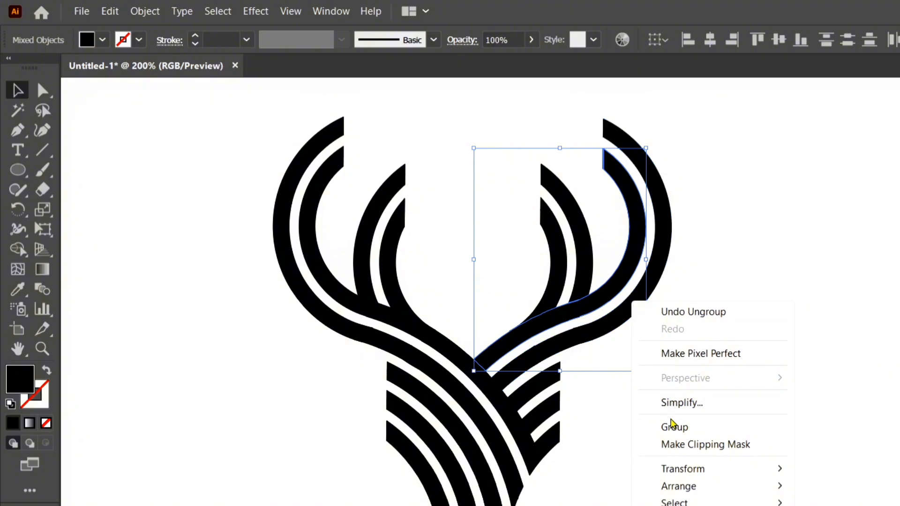
pyautogui.click(724, 219)
# Select the group containing the right antler's outer band, ungroup all its nested groups, and deselect the artwork.
pyautogui.click(672, 248)
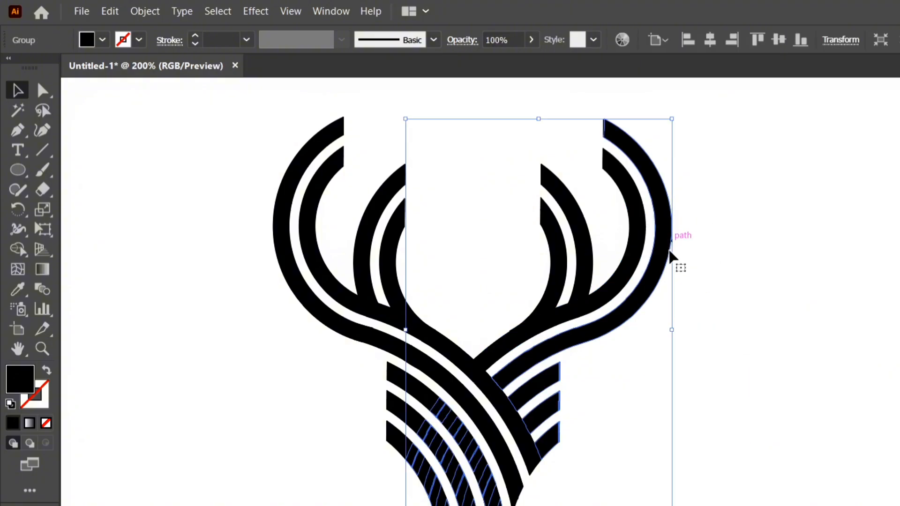
pyautogui.rightClick(655, 333)
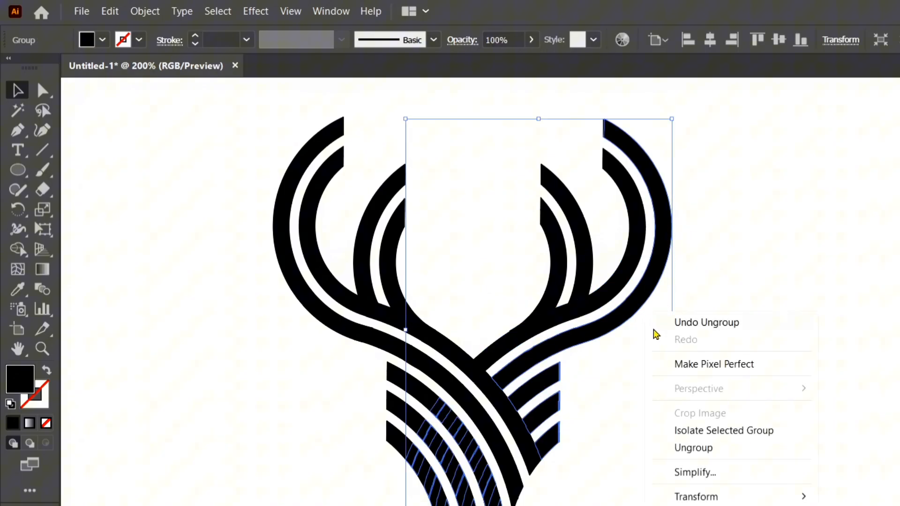
pyautogui.click(705, 452)
pyautogui.rightClick(641, 287)
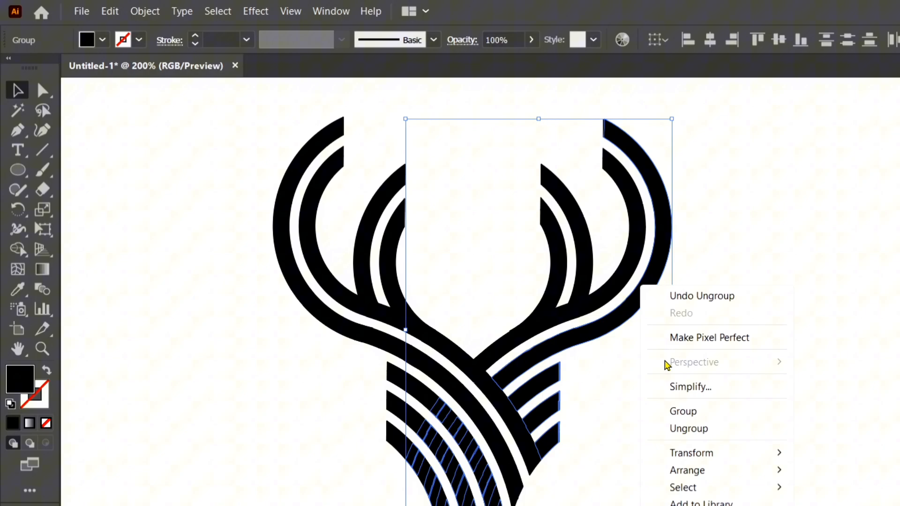
pyautogui.click(683, 429)
pyautogui.rightClick(647, 299)
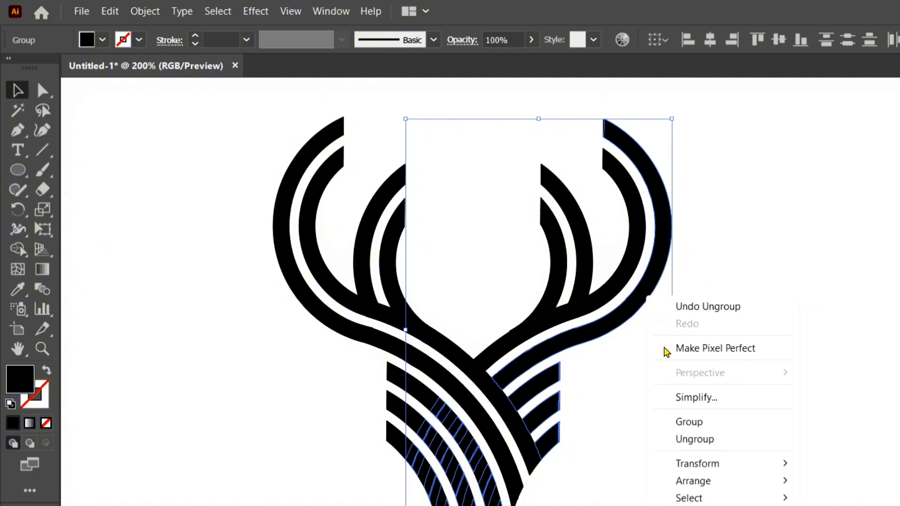
pyautogui.click(691, 440)
pyautogui.rightClick(654, 239)
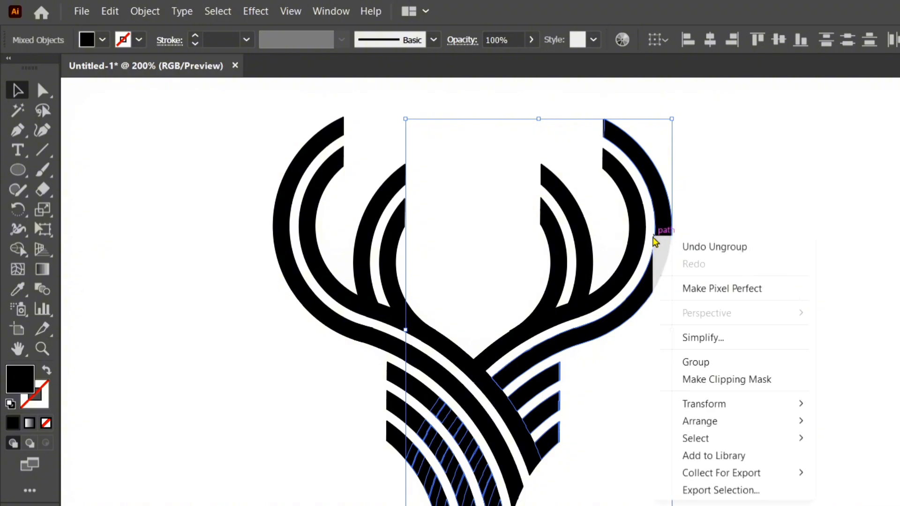
pyautogui.click(799, 179)
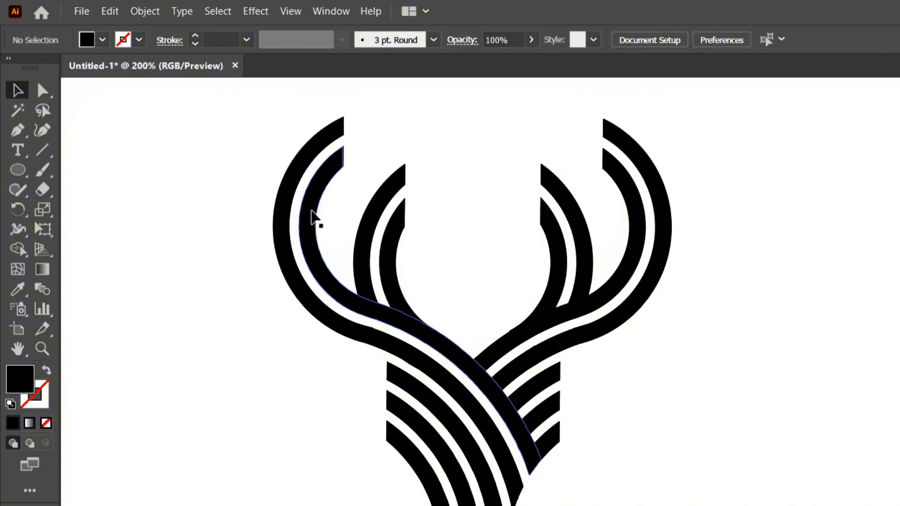
# Select the group containing the left antler's inner band, ungroup it down to single paths, and deselect it.
pyautogui.click(315, 217)
pyautogui.rightClick(313, 213)
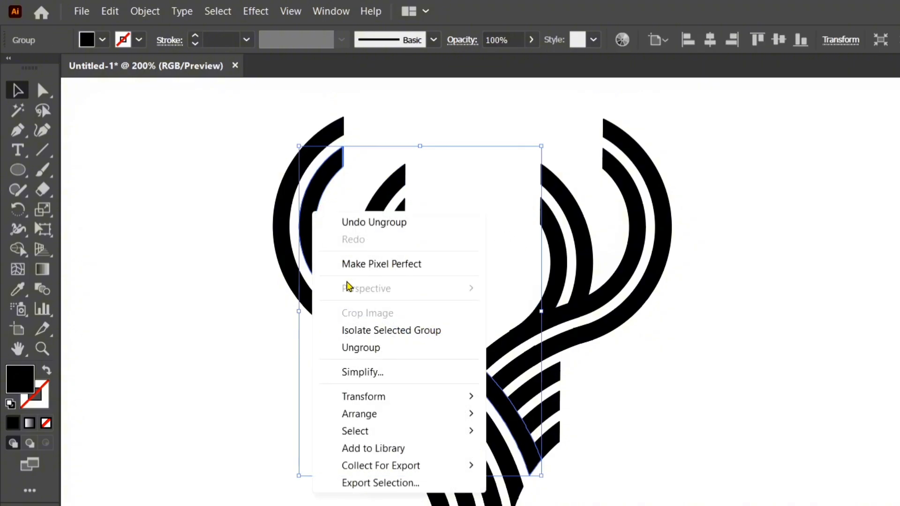
pyautogui.click(353, 344)
pyautogui.rightClick(298, 226)
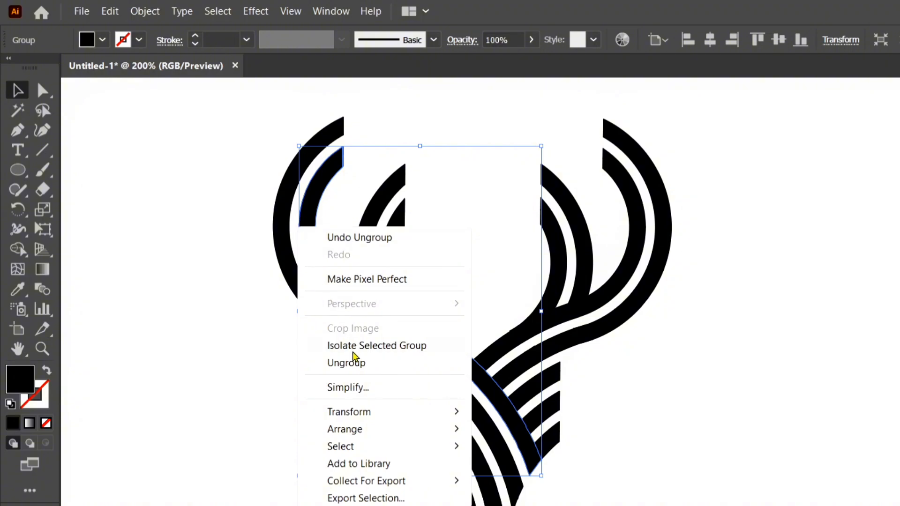
pyautogui.click(354, 357)
pyautogui.rightClick(315, 238)
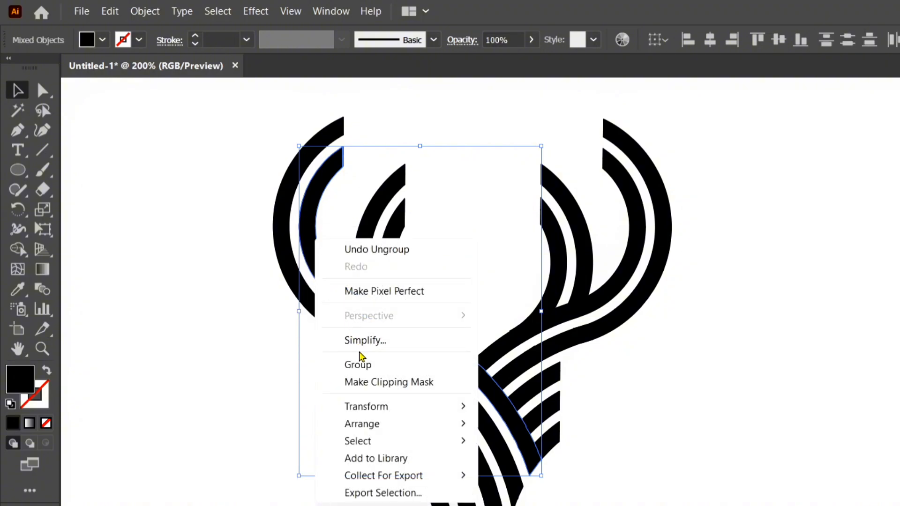
pyautogui.click(256, 302)
pyautogui.click(263, 273)
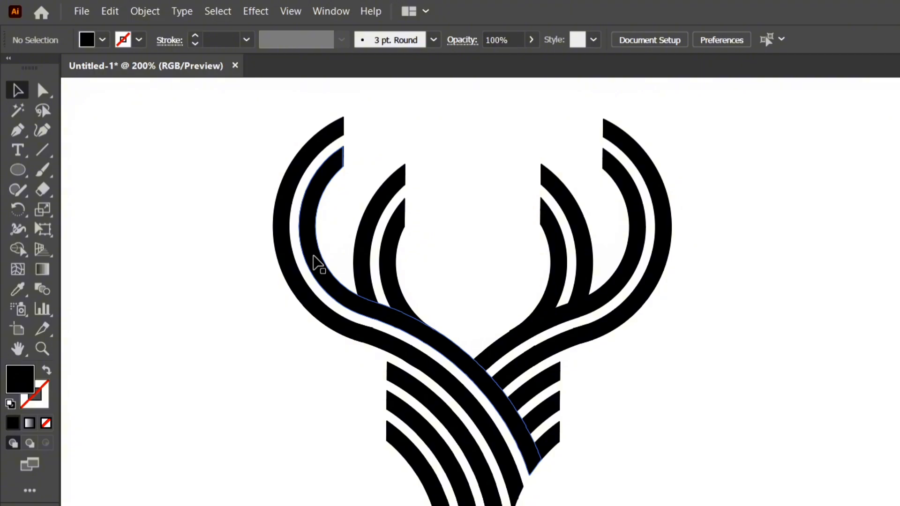
# Offset the paths of both antlers' inner bands by 11 px with miter joins and a miter limit of 4.
pyautogui.keyDown('shift'); pyautogui.click(313, 256); pyautogui.keyUp('shift')
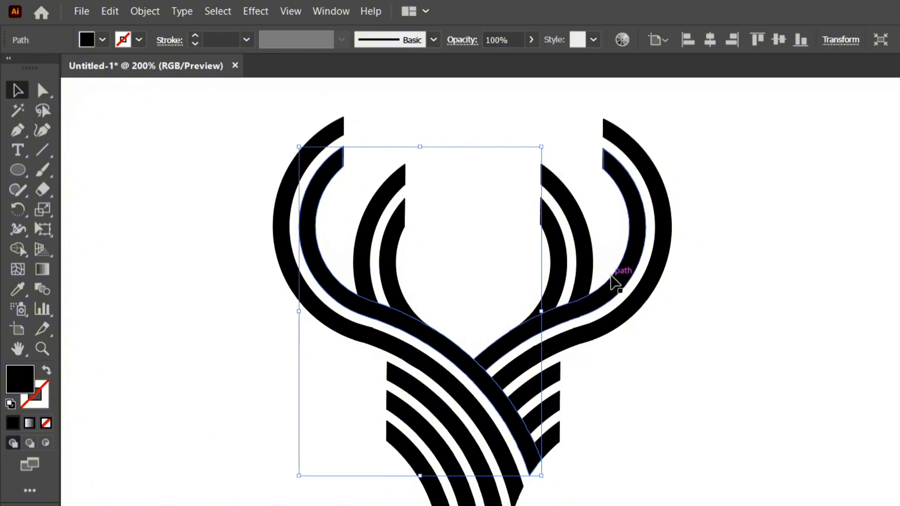
pyautogui.keyDown('shift'); pyautogui.click(615, 282); pyautogui.keyUp('shift')
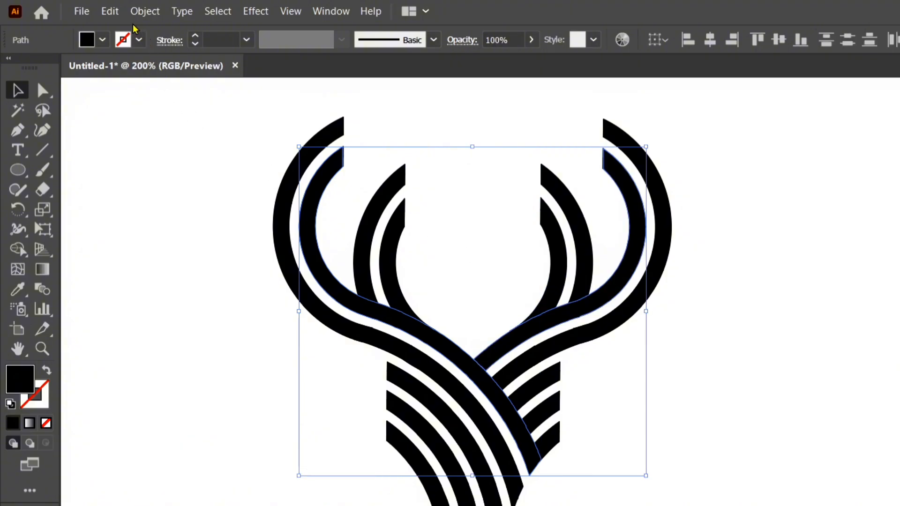
pyautogui.click(144, 15)
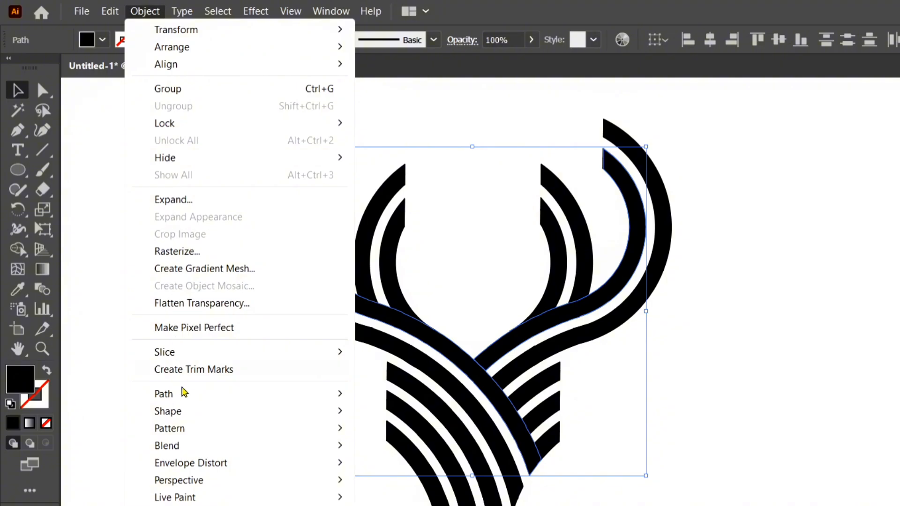
pyautogui.moveTo(331, 394)
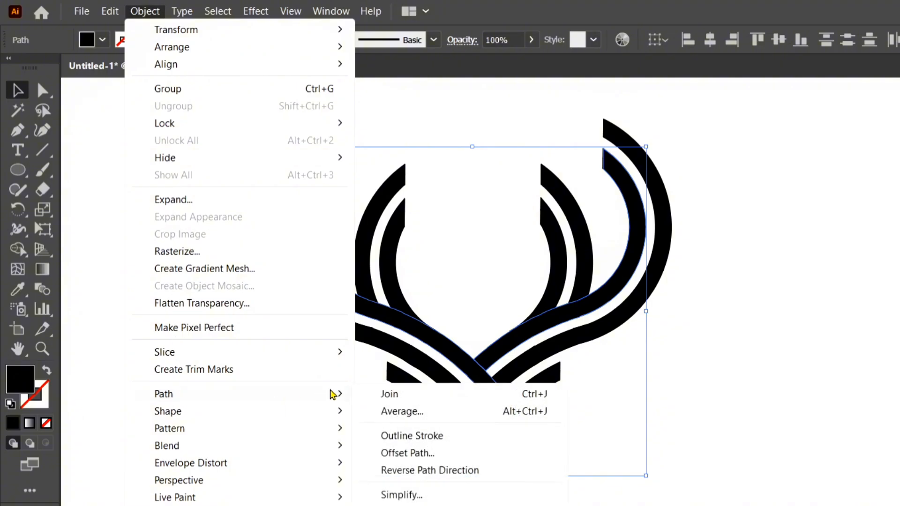
pyautogui.click(422, 454)
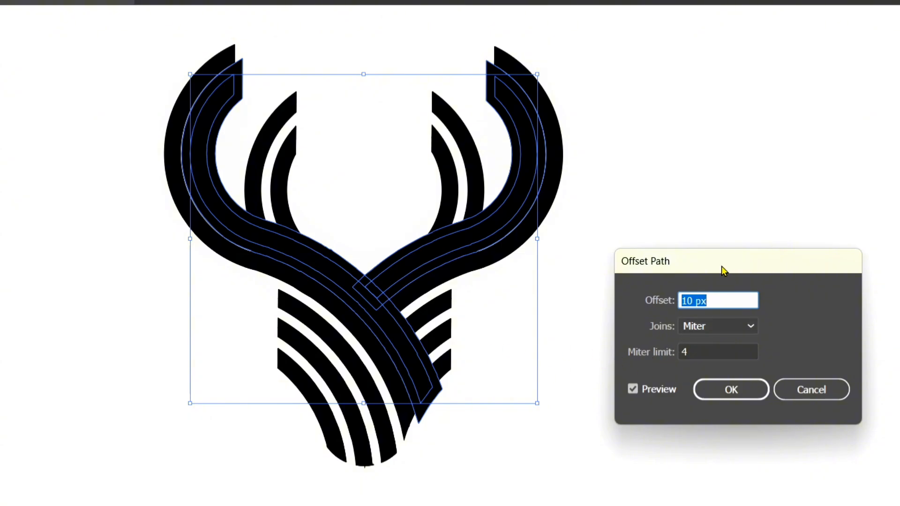
pyautogui.moveTo(724, 271); pyautogui.dragTo(712, 120)
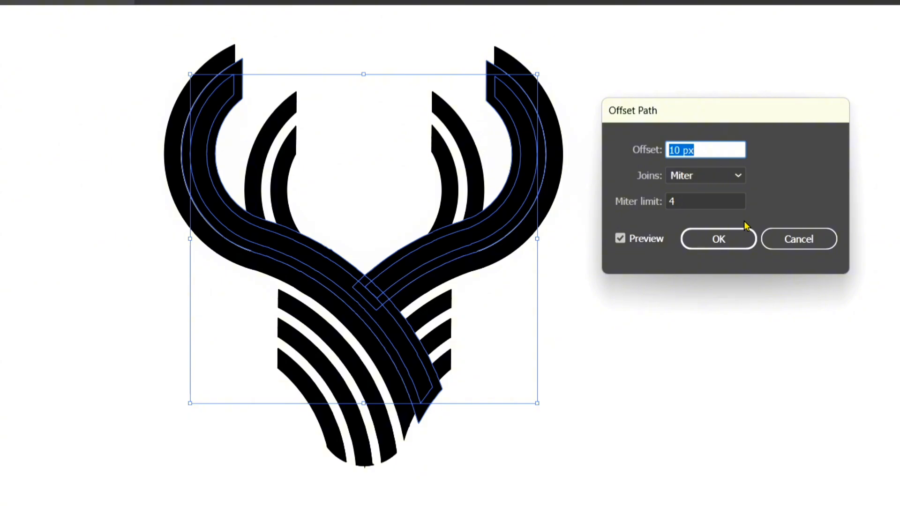
pyautogui.press('Up')
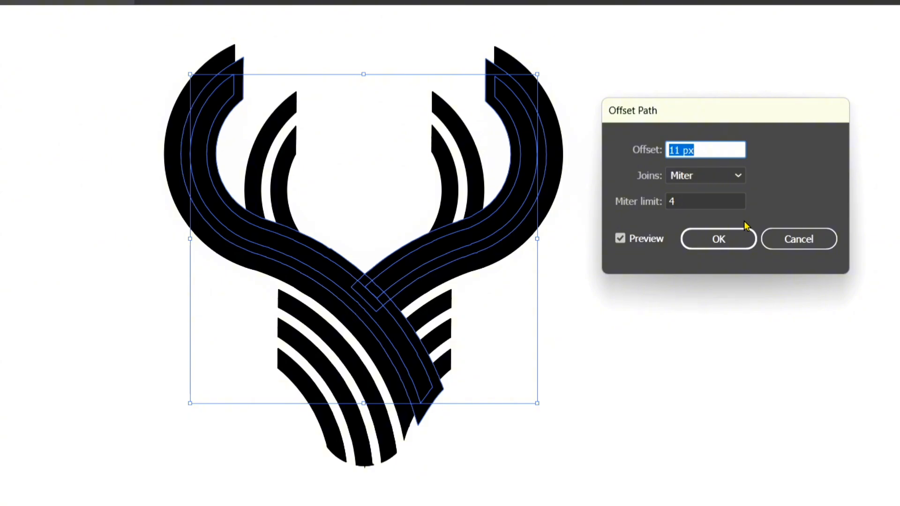
pyautogui.click(718, 241)
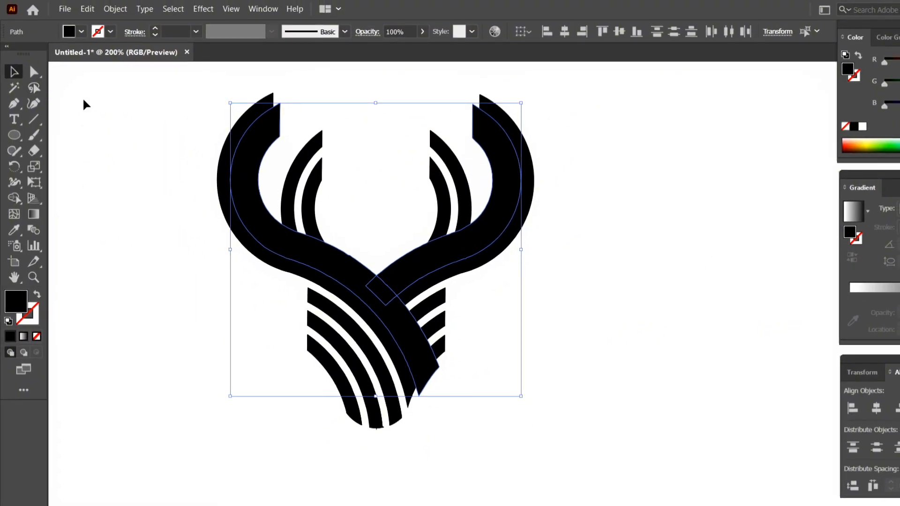
# Select all artwork and erase the offset margin around the left antler's inner band with the Shape Builder.
pyautogui.click(568, 446)
pyautogui.hotkey('ctrl', 'a')
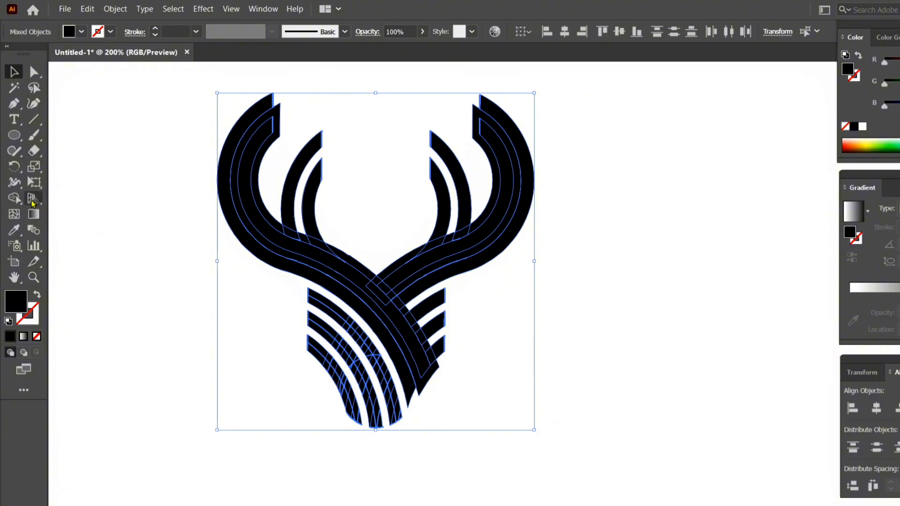
pyautogui.click(12, 196)
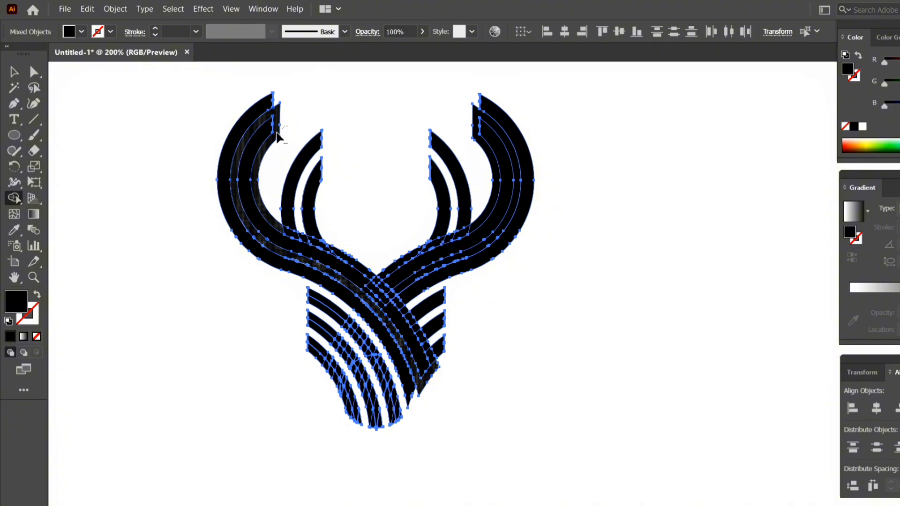
pyautogui.keyDown('alt'); pyautogui.click(278, 136); pyautogui.keyUp('alt')
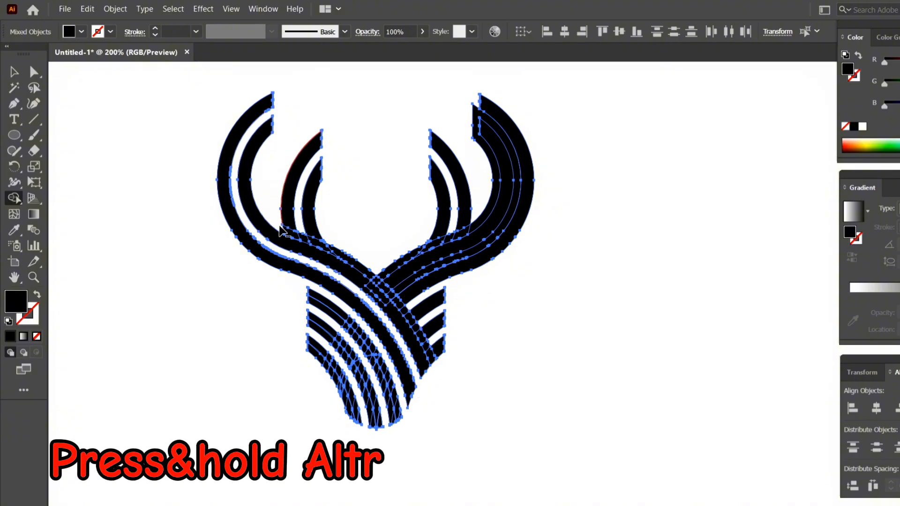
# Erase the remaining offset margins at the short branches, the crossing and the right antler's inner band, and deselect the artwork.
pyautogui.moveTo(276, 230)
pyautogui.mouseDown()
pyautogui.moveTo(362, 270)
pyautogui.moveTo(439, 359)
pyautogui.mouseUp()
pyautogui.hotkey('ctrl', '+')
pyautogui.hotkey('ctrl', '+')
pyautogui.moveTo(654, 379); pyautogui.dragTo(488, 401)
pyautogui.moveTo(564, 241); pyautogui.dragTo(397, 326)
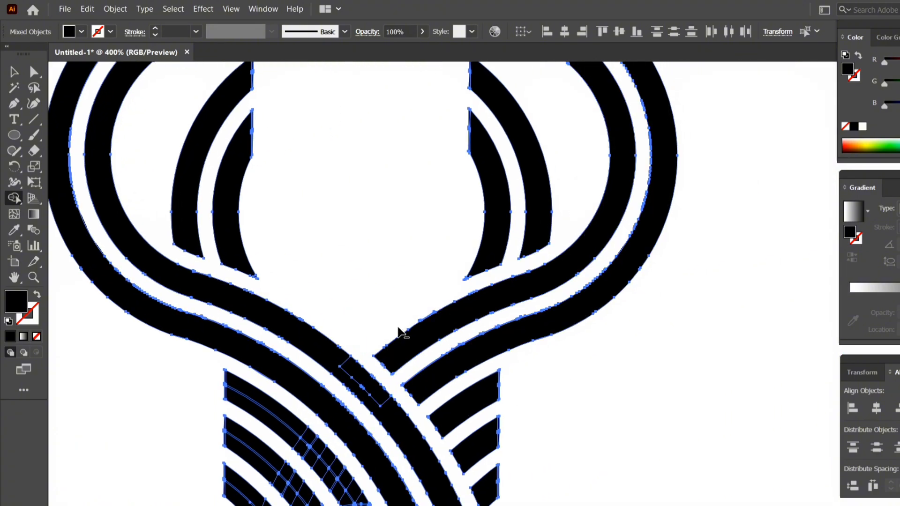
pyautogui.hotkey('ctrl', '-')
pyautogui.hotkey('ctrl', '-')
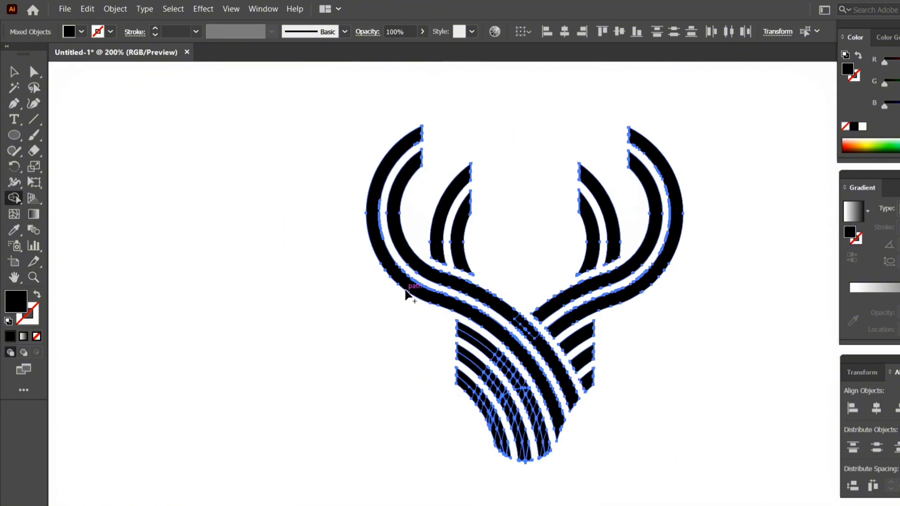
pyautogui.press('v')
pyautogui.click(317, 310)
pyautogui.moveTo(559, 375); pyautogui.dragTo(449, 375)
pyautogui.click(678, 300)
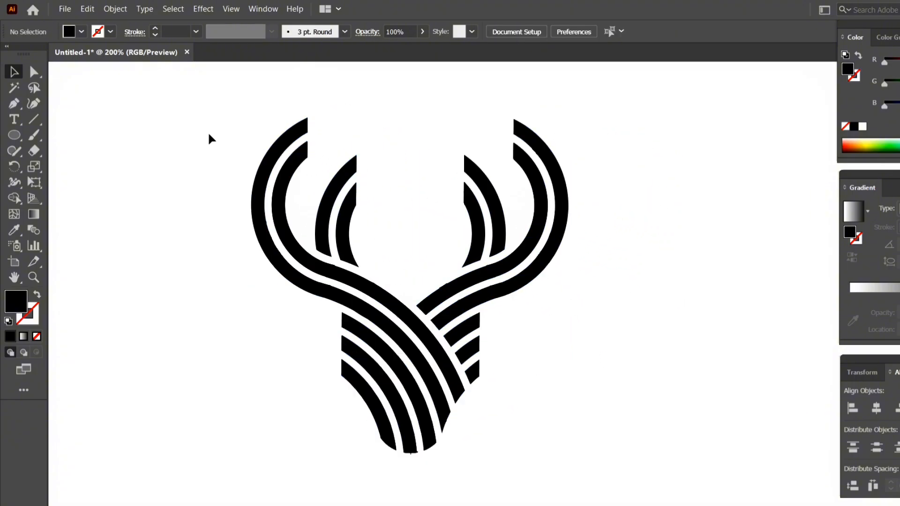
# Select the whole deer head, fill it with the orange swatch, and deselect it.
pyautogui.moveTo(209, 138); pyautogui.dragTo(608, 478)
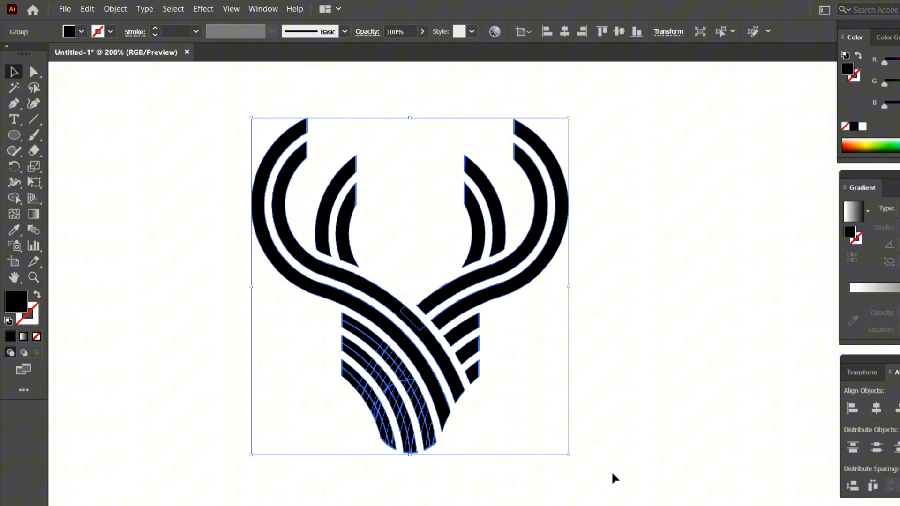
pyautogui.click(82, 32)
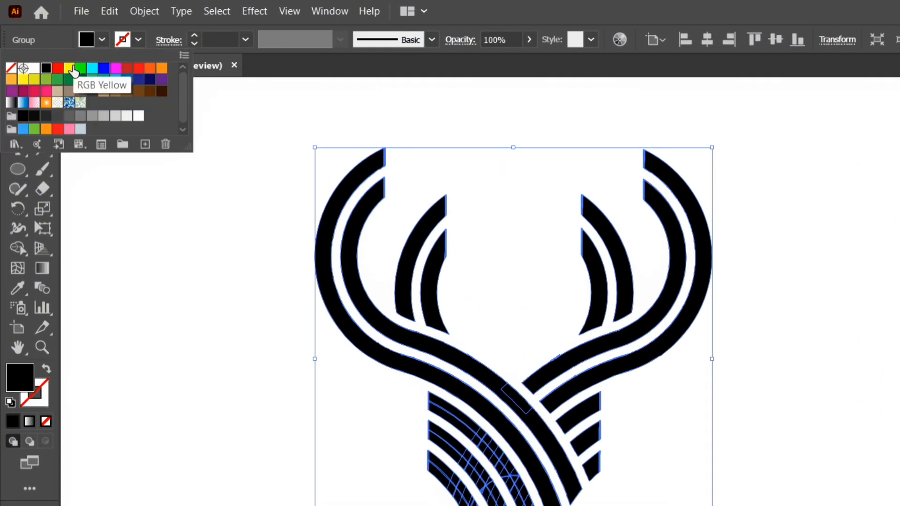
pyautogui.click(149, 71)
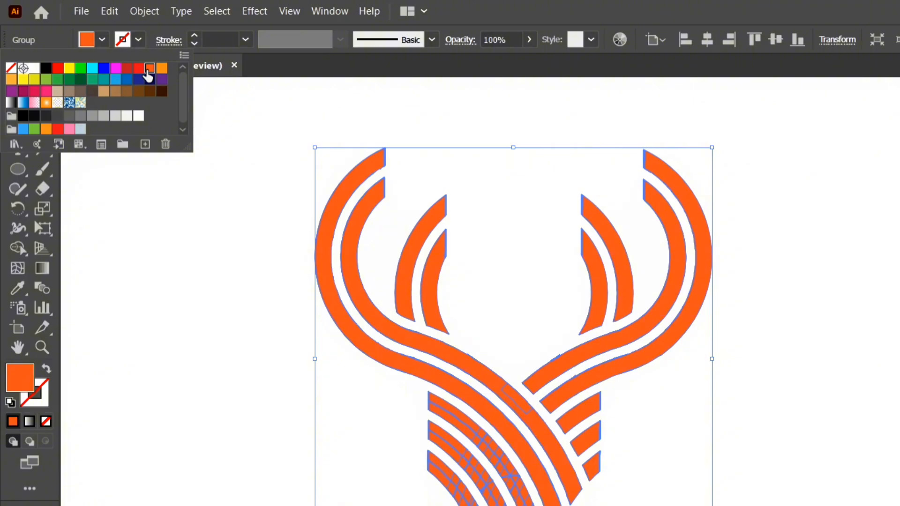
pyautogui.click(101, 39)
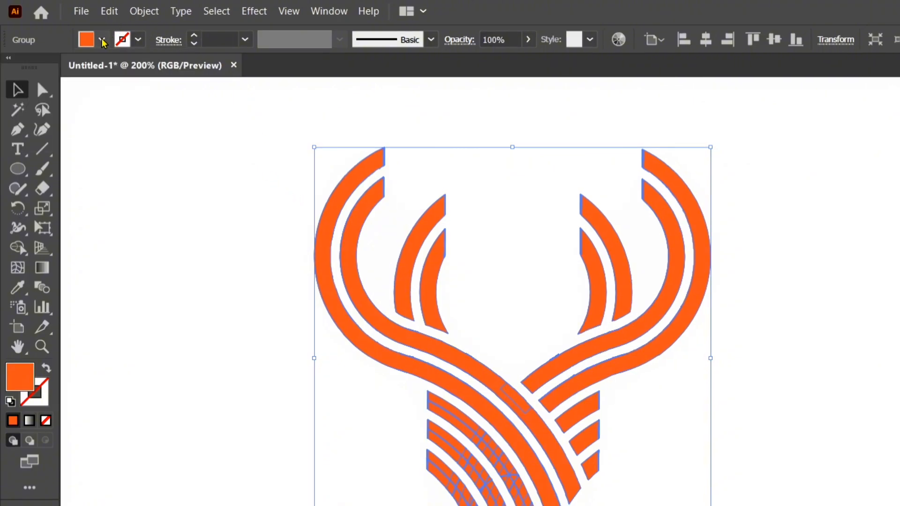
pyautogui.click(239, 148)
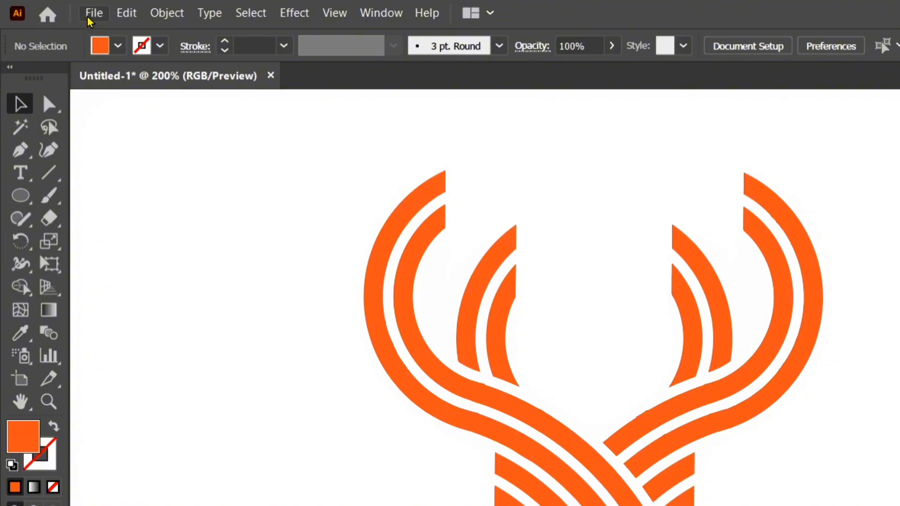
# Start exporting the artwork and replace the default file name with a long run of 1s.
pyautogui.click(91, 14)
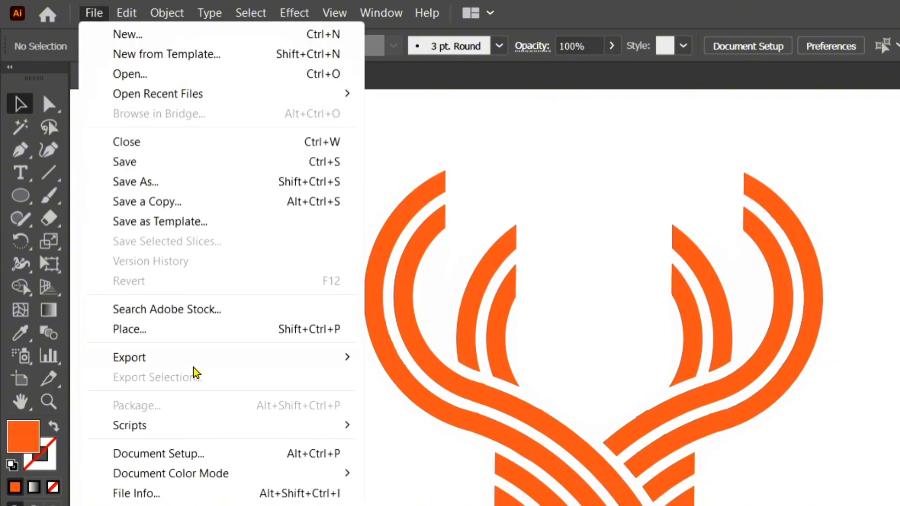
pyautogui.moveTo(229, 369)
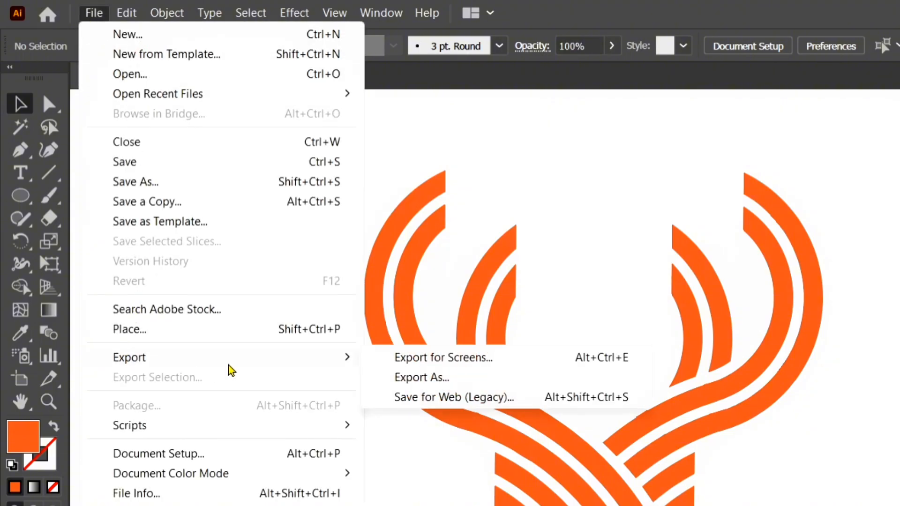
pyautogui.click(471, 382)
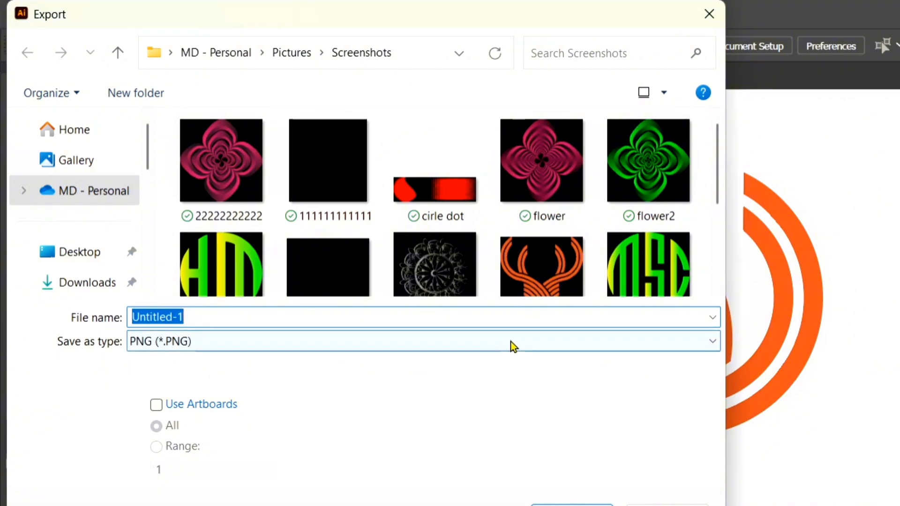
pyautogui.click(522, 317)
pyautogui.press('BackSpace')
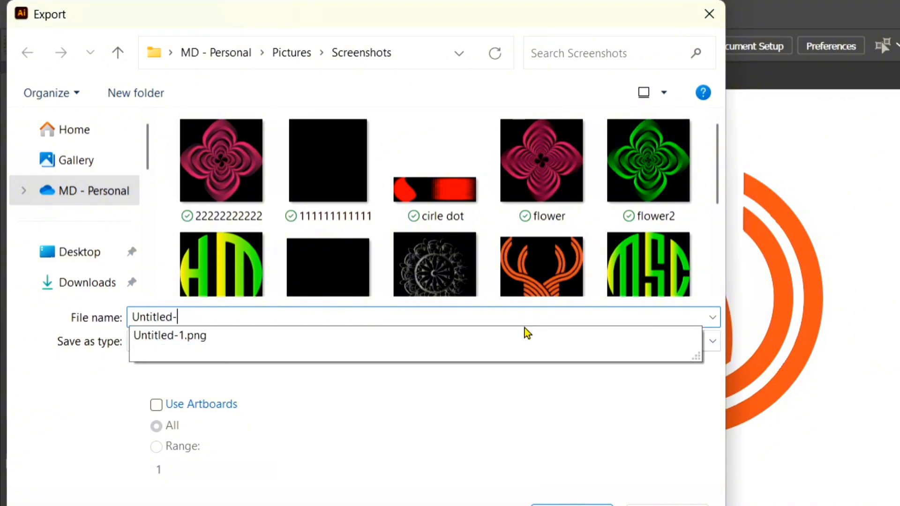
pyautogui.press('BackSpace')
pyautogui.press('BackSpace')
pyautogui.press('BackSpace')
pyautogui.press('BackSpace')
pyautogui.press('BackSpace')
pyautogui.press('BackSpace')
pyautogui.press('BackSpace')
pyautogui.press('BackSpace')
pyautogui.press('BackSpace')
pyautogui.write('1111111111111111111111111')
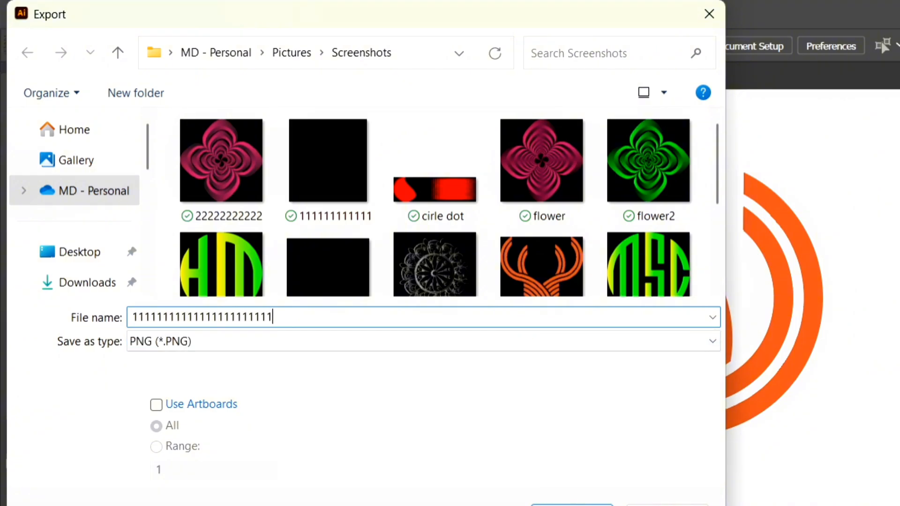
# Export the logo in PNG format at High (300 ppi) resolution with a Transparent background.
pyautogui.click(712, 346)
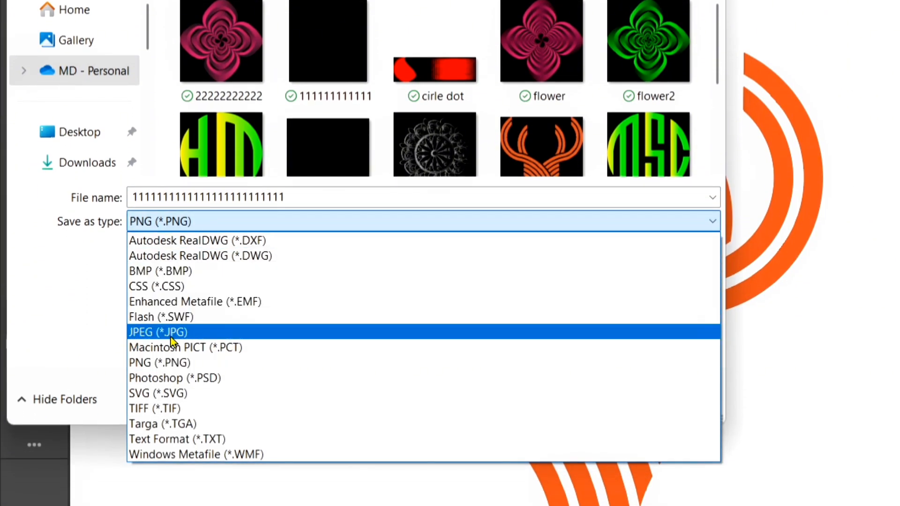
pyautogui.click(232, 363)
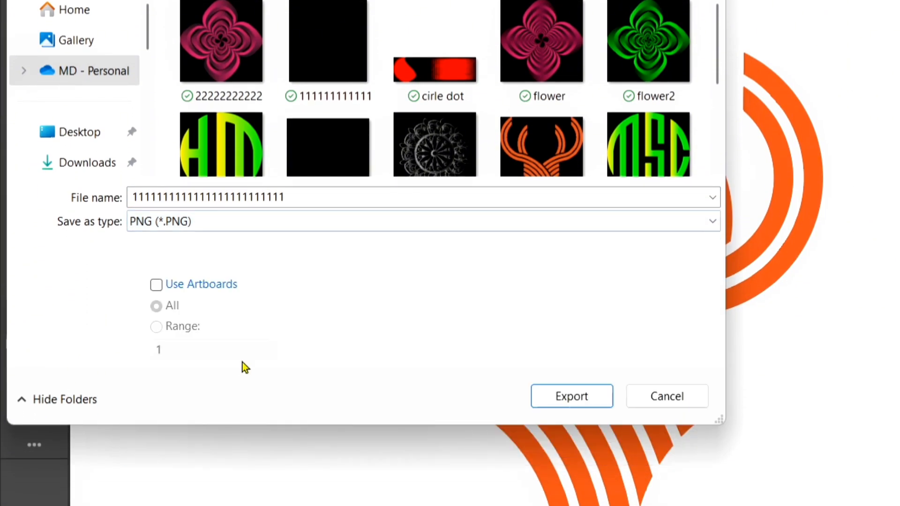
pyautogui.click(558, 399)
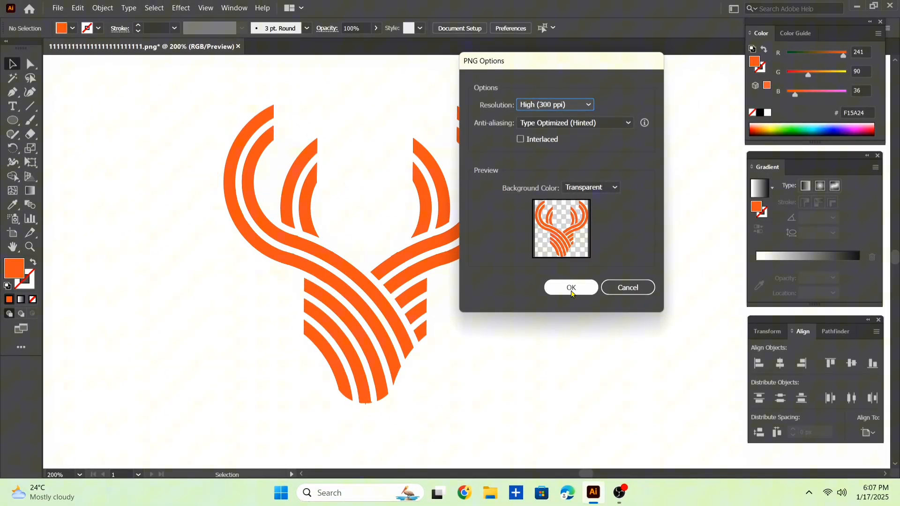
pyautogui.click(572, 287)
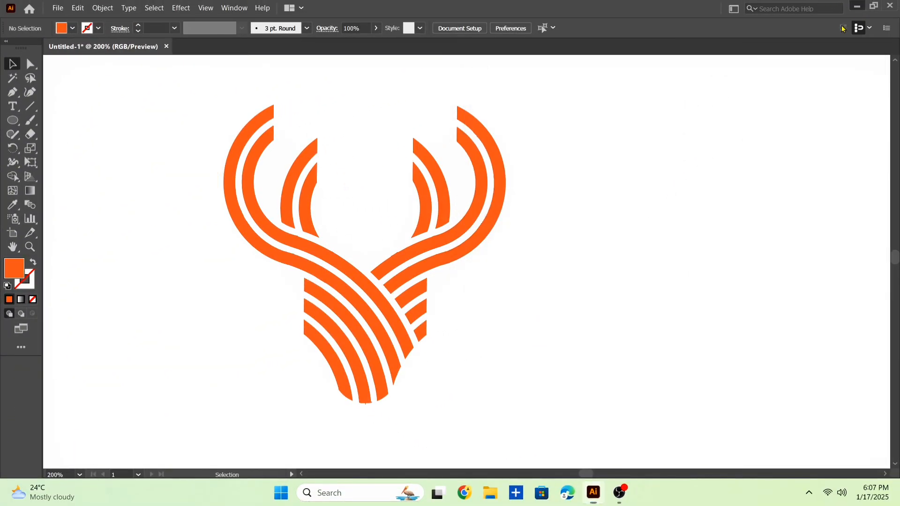
# Minimise Illustrator, switch to Chrome, and open the Photopea online editor from a Google search for photopea.
pyautogui.click(857, 8)
pyautogui.click(464, 492)
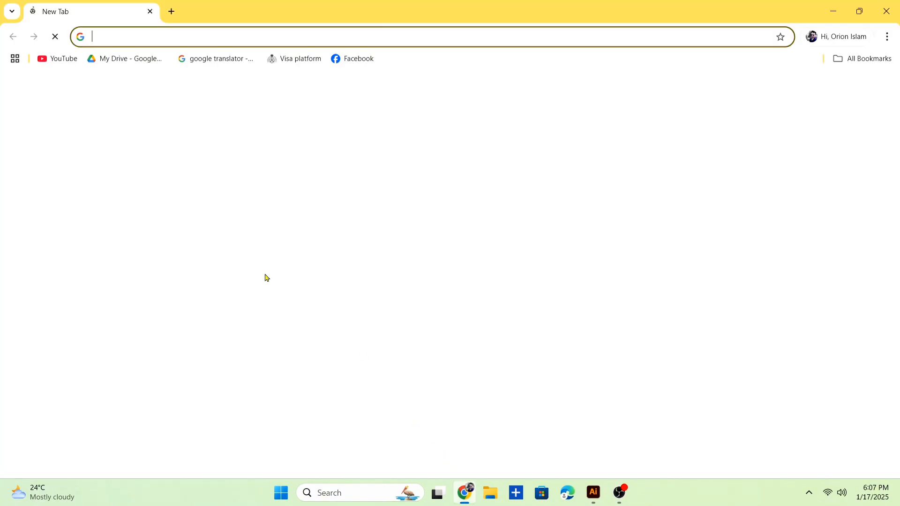
pyautogui.click(166, 39)
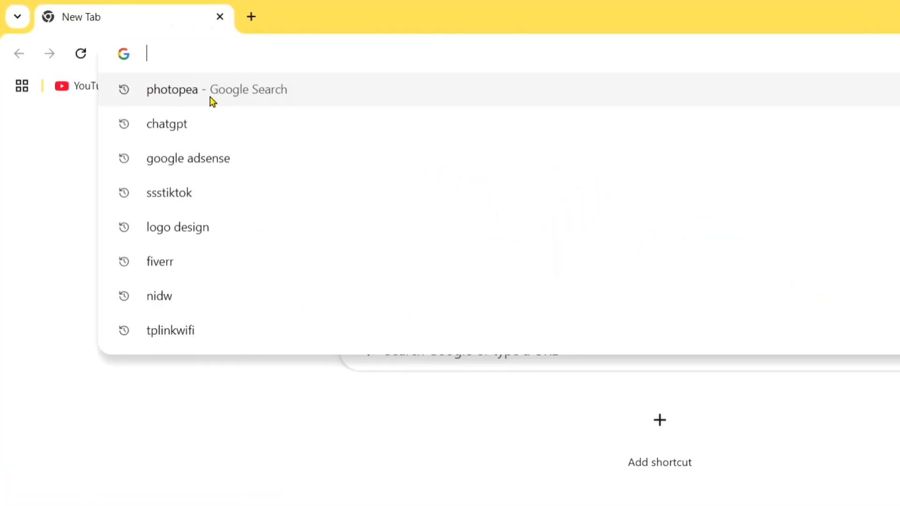
pyautogui.click(245, 92)
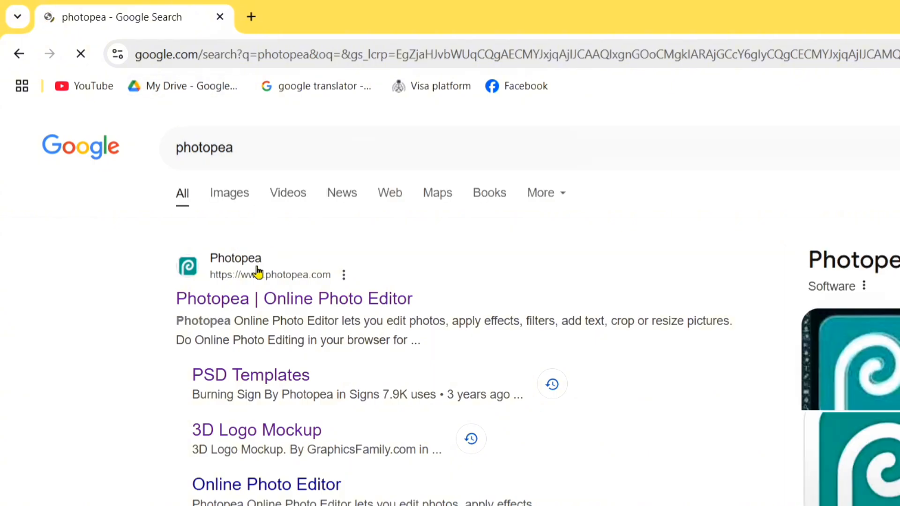
pyautogui.click(318, 309)
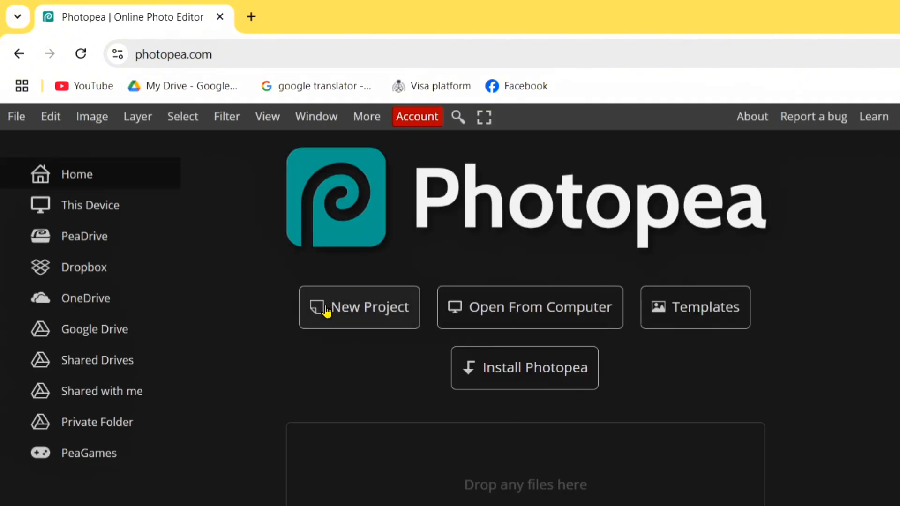
# Find the 3D Logo Mockup by GraphicsFamily.com among the Photopea templates and open it for editing.
pyautogui.click(715, 320)
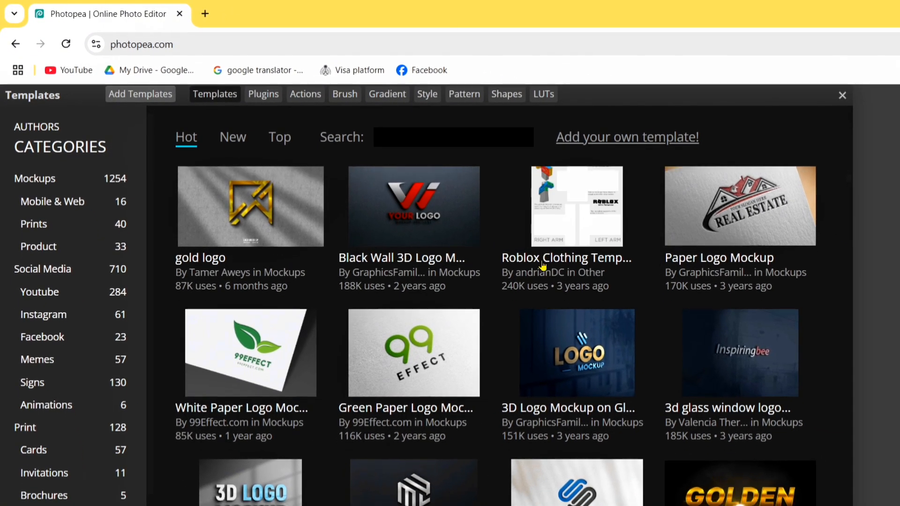
pyautogui.scroll(-3, 543, 262)
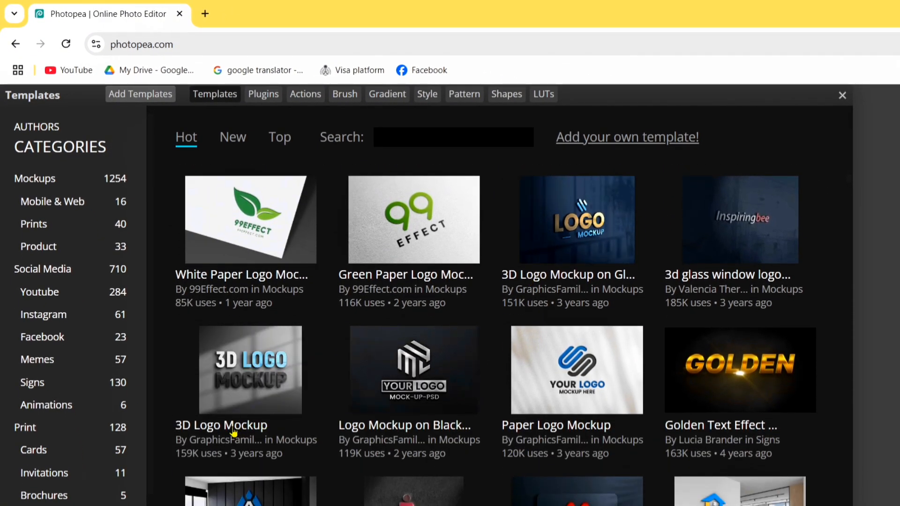
pyautogui.click(233, 427)
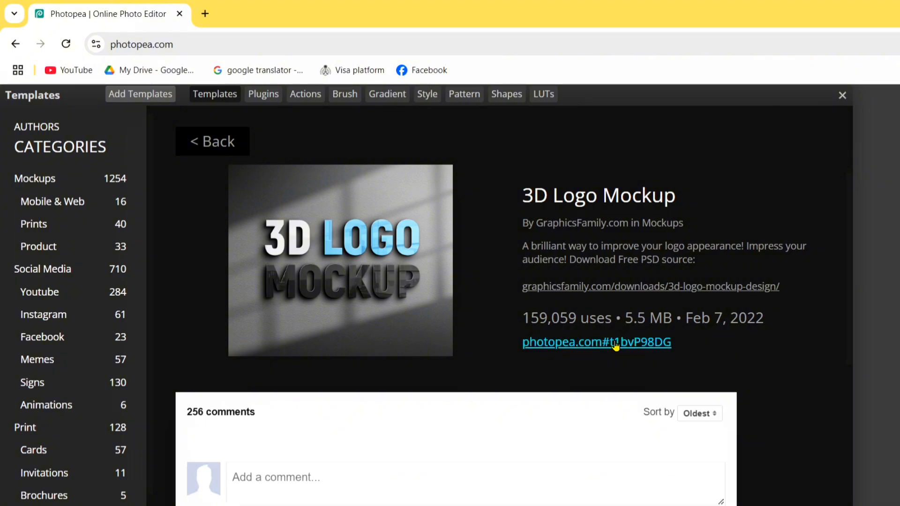
pyautogui.click(597, 345)
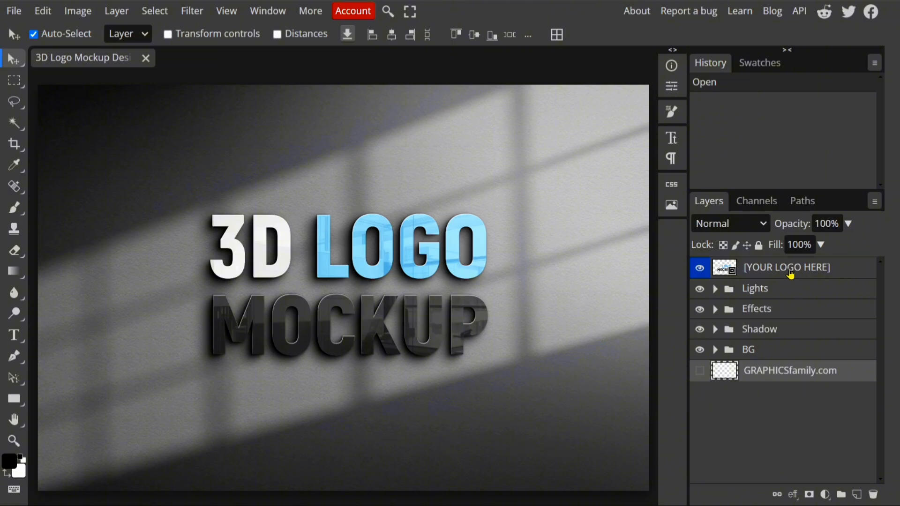
# Open the contents of the [YOUR LOGO HERE] smart object for editing.
pyautogui.click(790, 274)
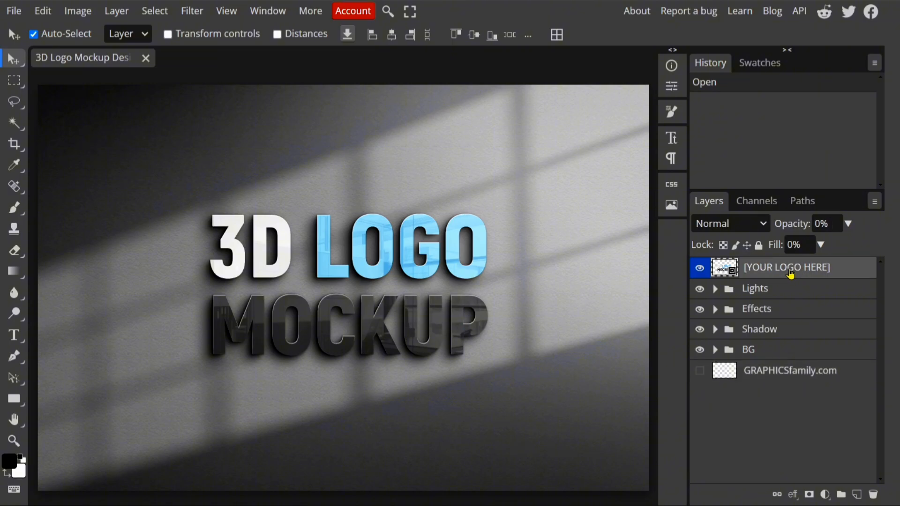
pyautogui.click(117, 13)
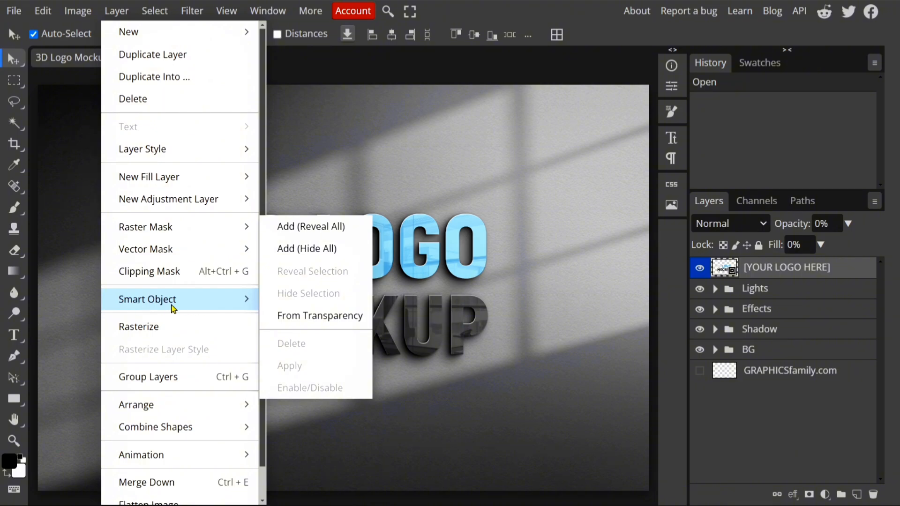
pyautogui.moveTo(192, 308)
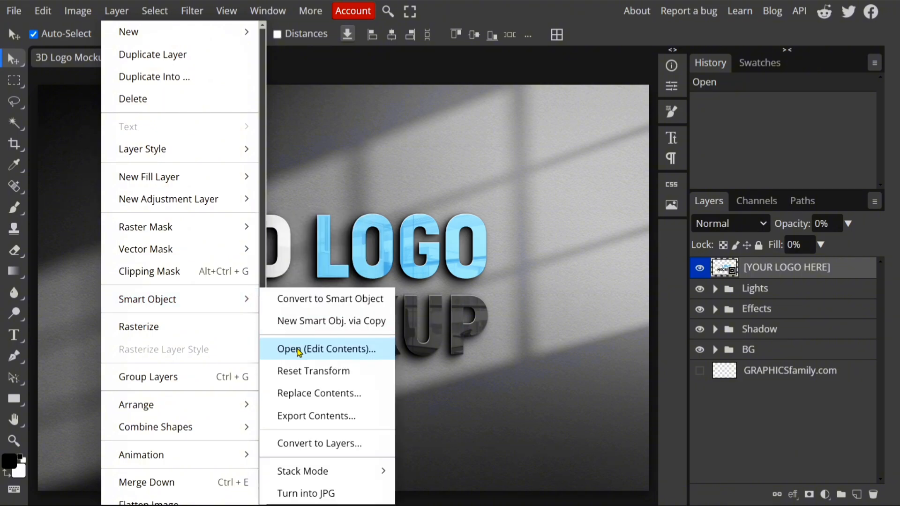
pyautogui.click(312, 349)
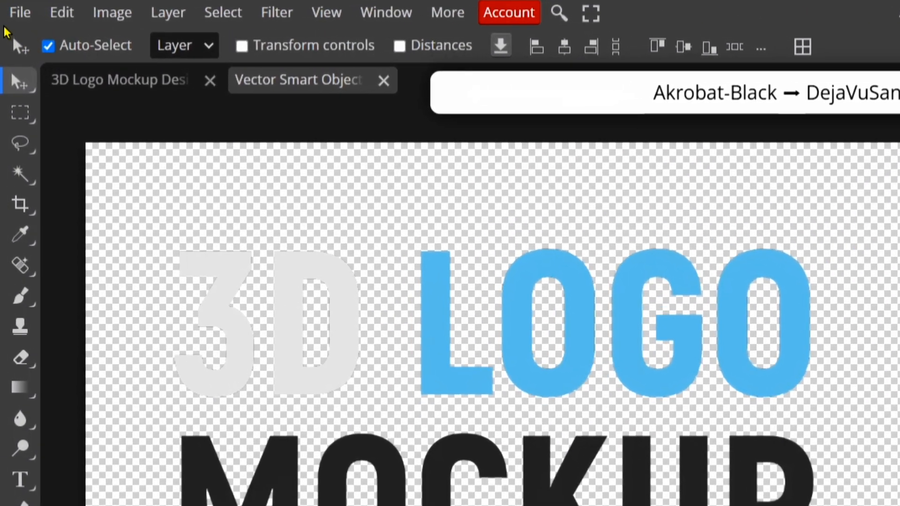
# Place the exported deer-head PNG in the smart object, scale it to 44.9%, and centre it at X 731 px, Y 480 px.
pyautogui.click(13, 10)
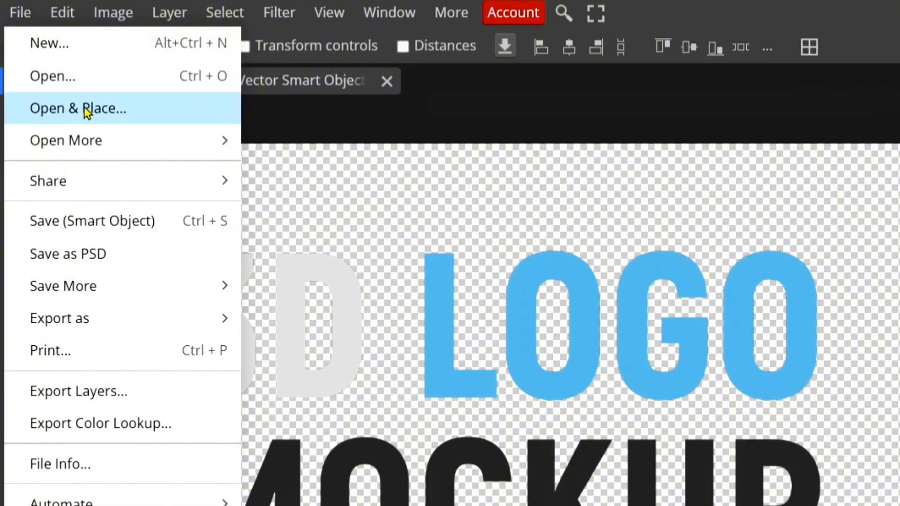
pyautogui.click(125, 108)
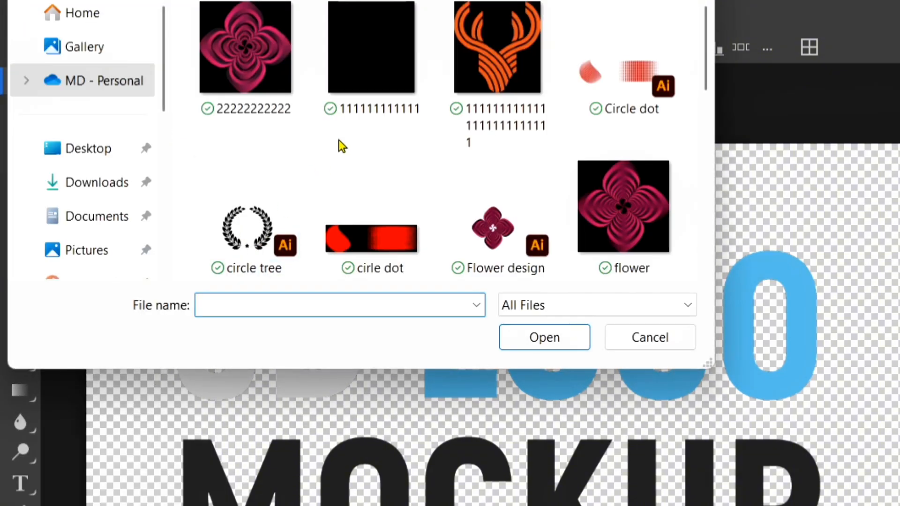
pyautogui.scroll(-12, 342, 145)
pyautogui.scroll(4, 341, 145)
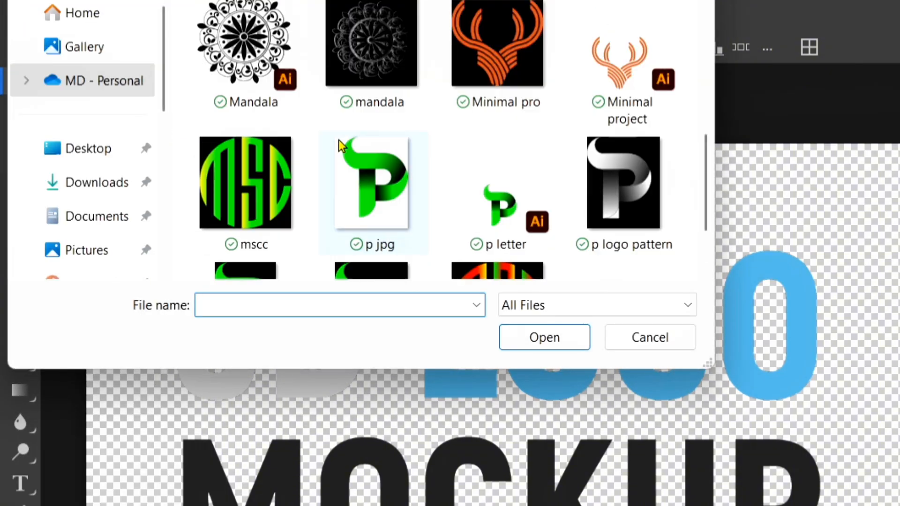
pyautogui.scroll(-2, 341, 146)
pyautogui.scroll(6, 356, 141)
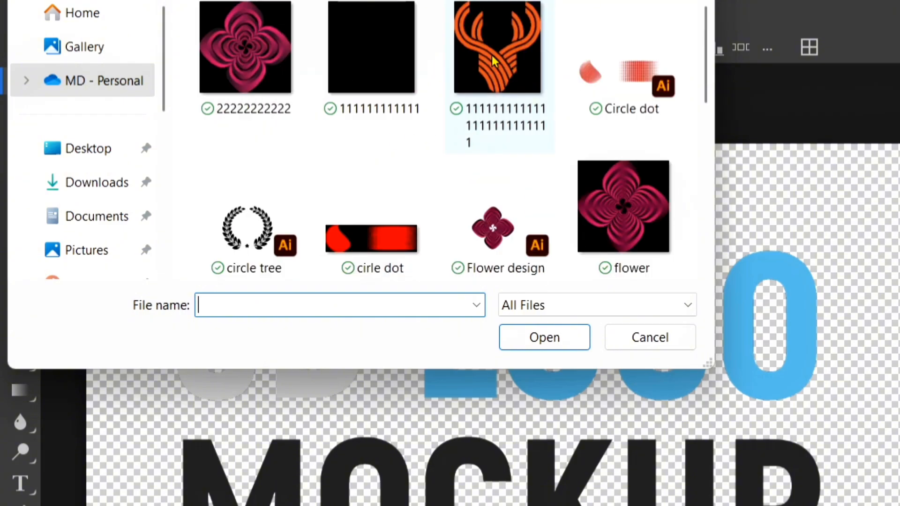
pyautogui.doubleClick(513, 79)
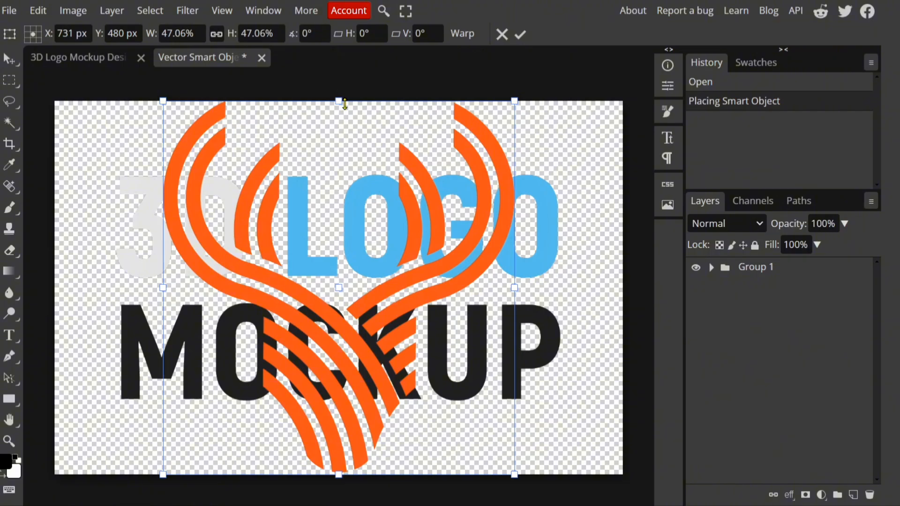
pyautogui.moveTo(345, 103); pyautogui.dragTo(345, 117)
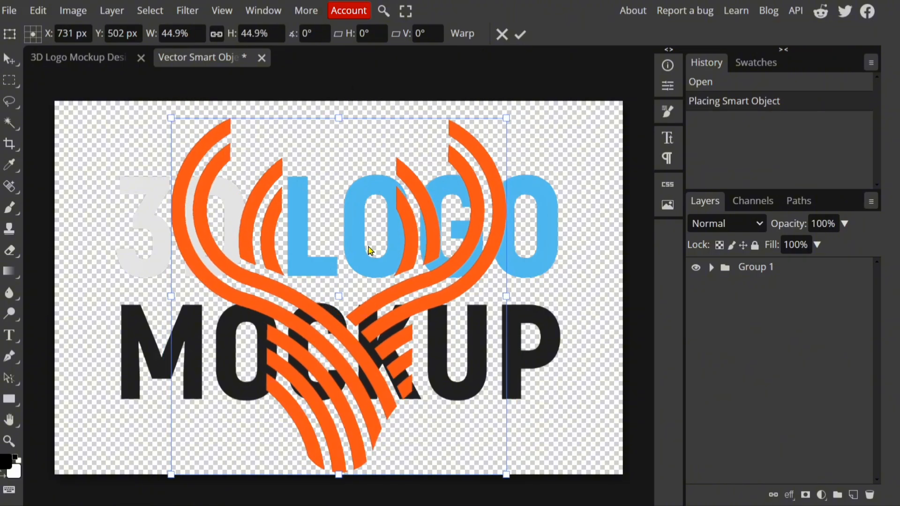
pyautogui.moveTo(369, 252); pyautogui.dragTo(369, 247)
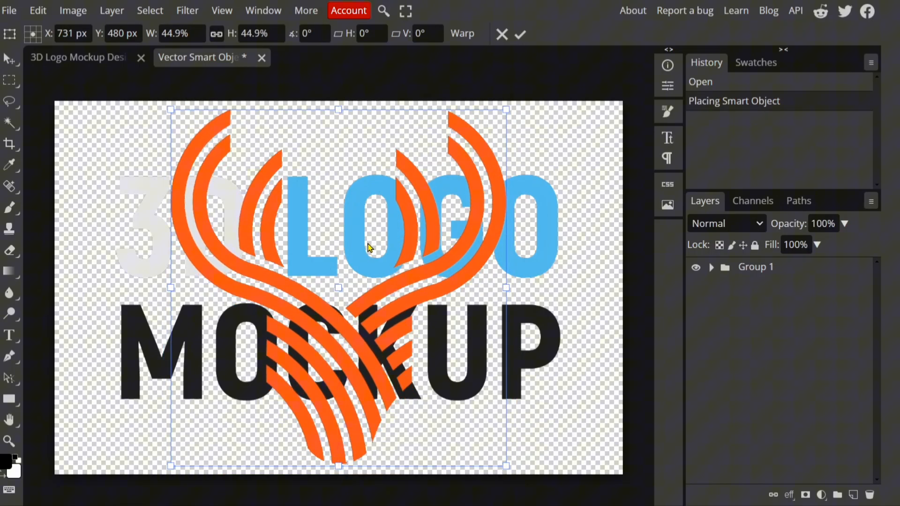
# Confirm the logo placement, expand Group 1, and hide the Mockup and 3d Logo text layers.
pyautogui.click(710, 271)
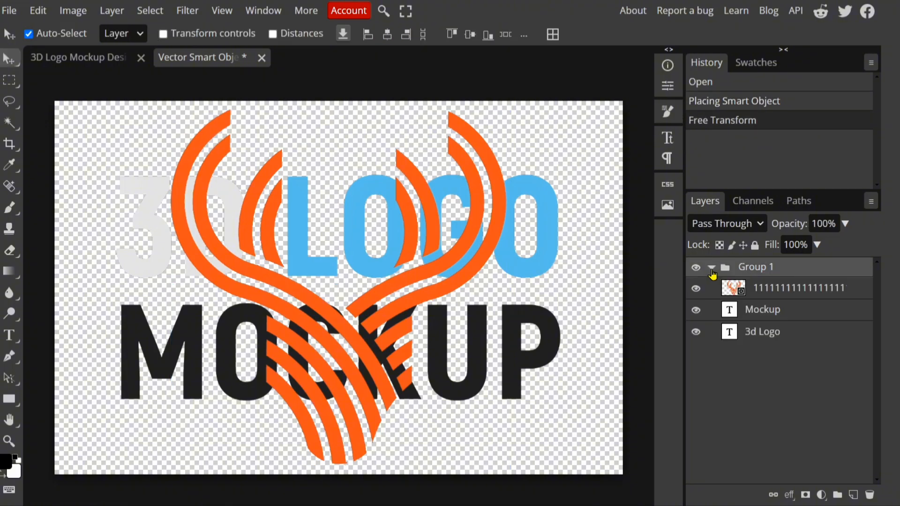
pyautogui.click(697, 312)
pyautogui.click(696, 333)
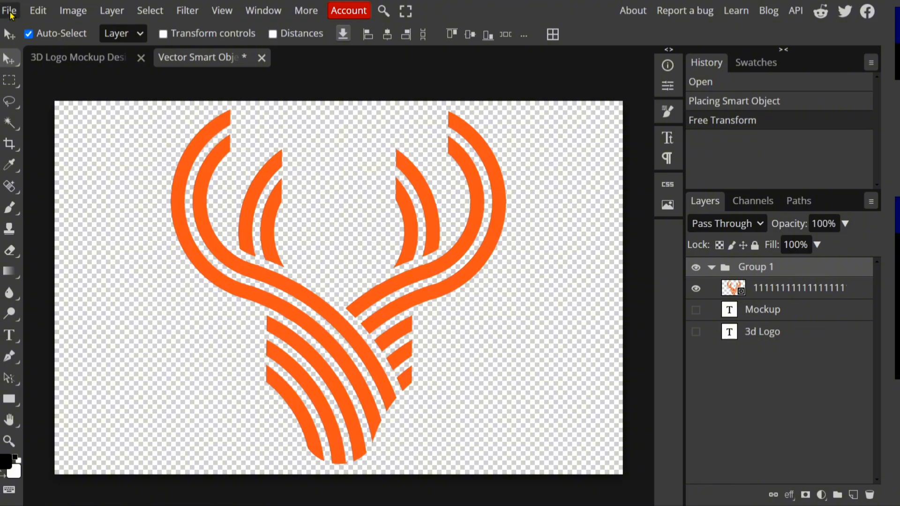
# Save the smart object and return to the 3D Logo Mockup document.
pyautogui.click(8, 12)
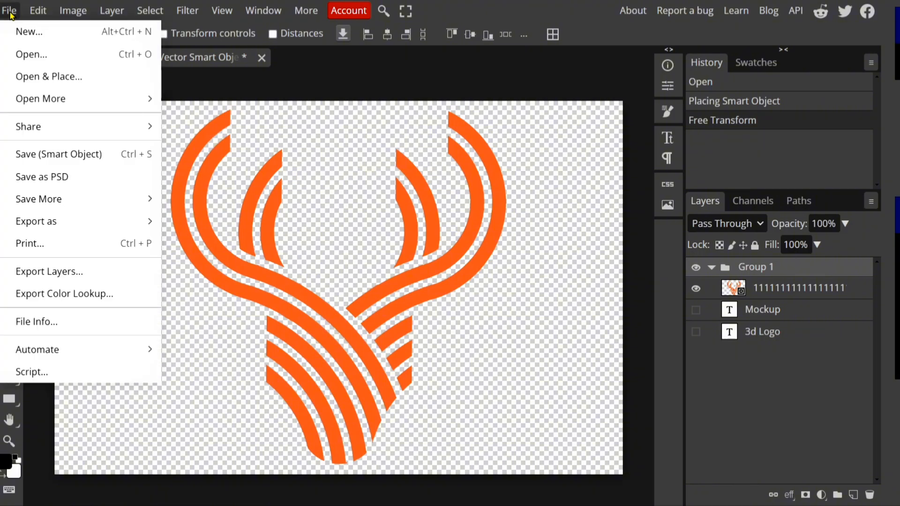
pyautogui.click(91, 161)
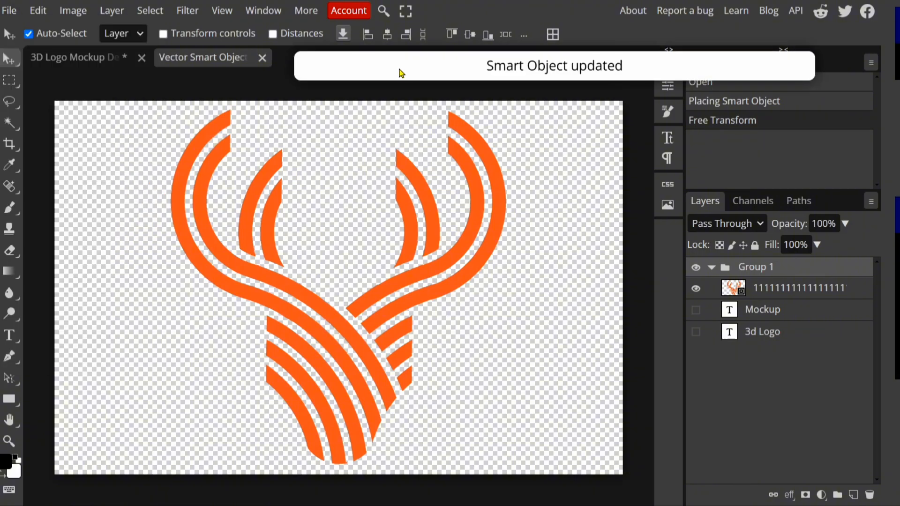
pyautogui.click(66, 57)
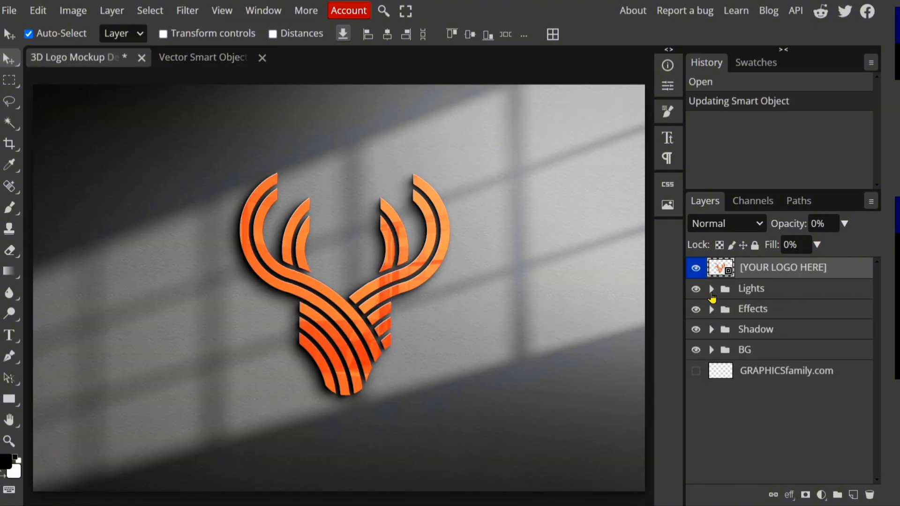
# Expand the Lights group, toggle Layer 2 off and on, and hide the Office Background reflection layer.
pyautogui.click(711, 289)
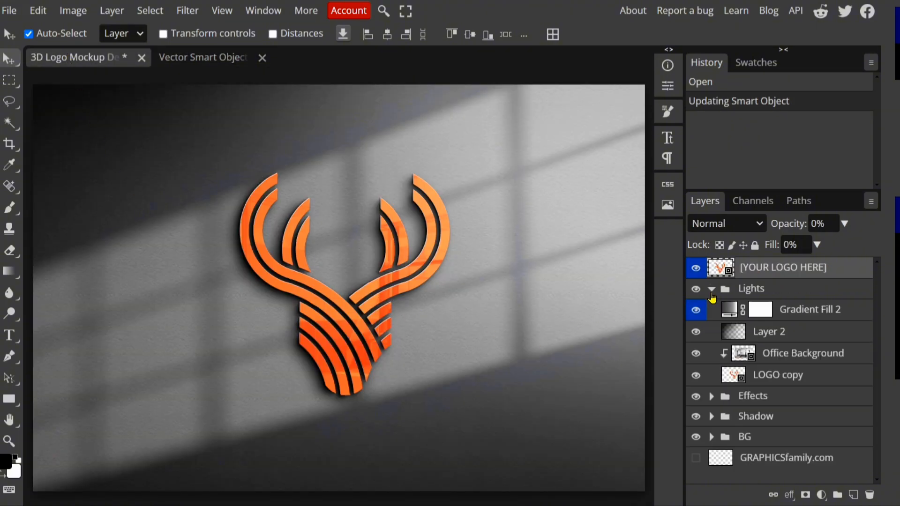
pyautogui.click(697, 332)
pyautogui.click(697, 332)
pyautogui.click(701, 357)
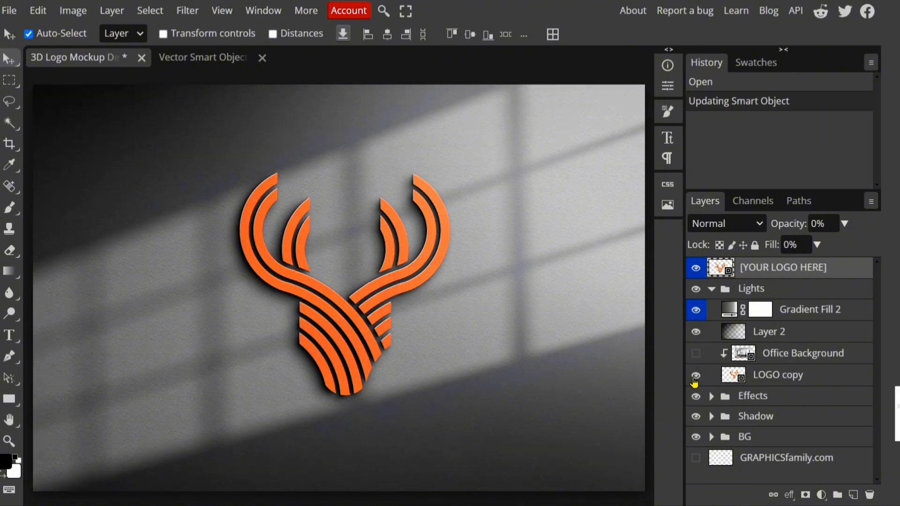
# Set up a JPG export of the mockup with a width of 4200 px and proportional height.
pyautogui.click(694, 379)
pyautogui.click(694, 378)
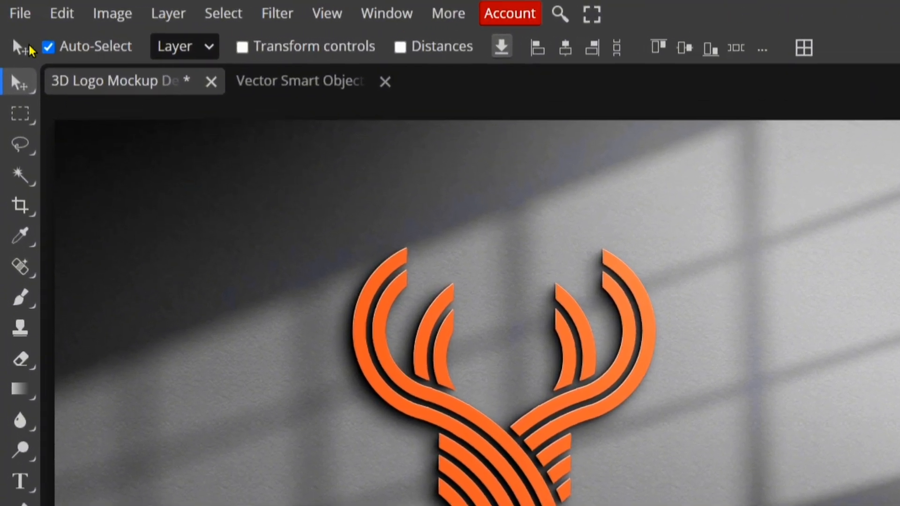
pyautogui.click(9, 10)
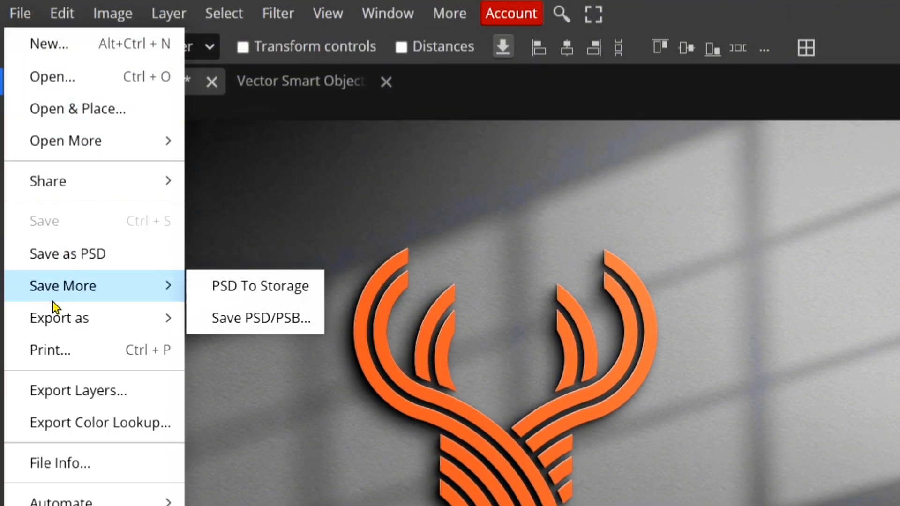
pyautogui.moveTo(108, 330)
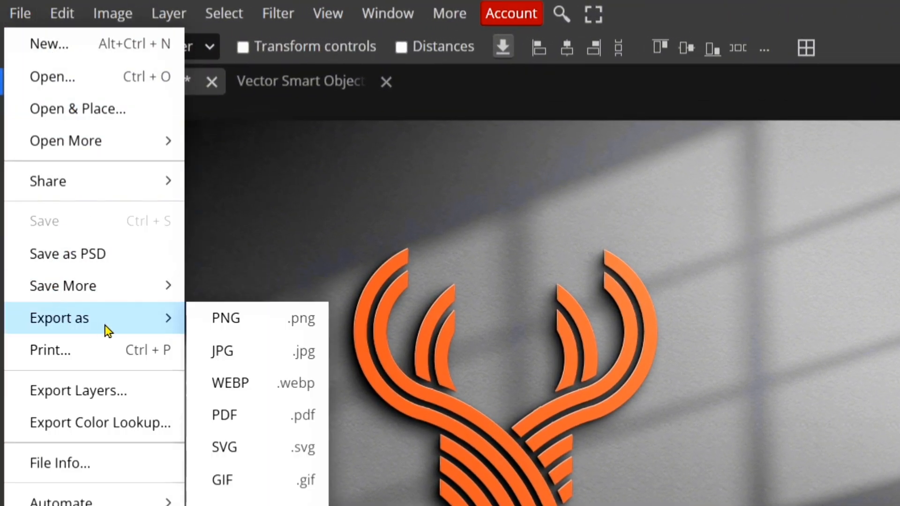
pyautogui.click(216, 348)
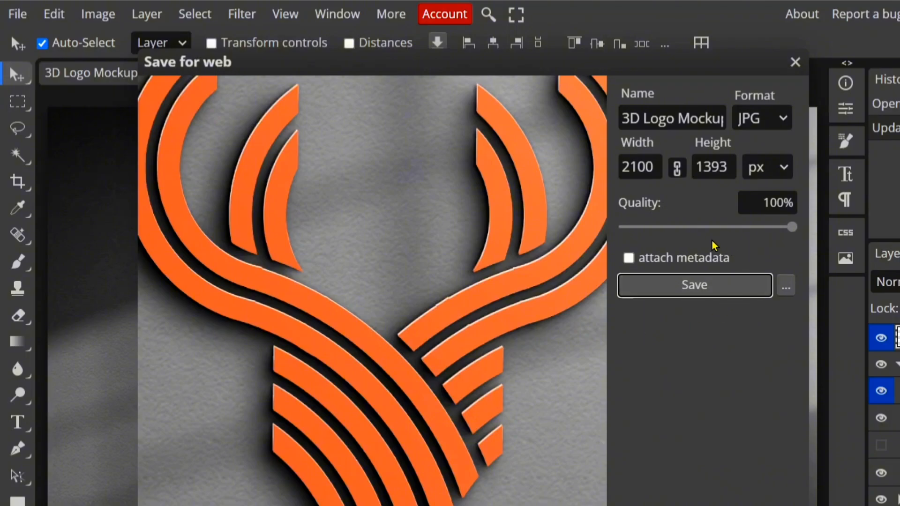
pyautogui.click(642, 177)
pyautogui.hotkey('ctrl', 'a')
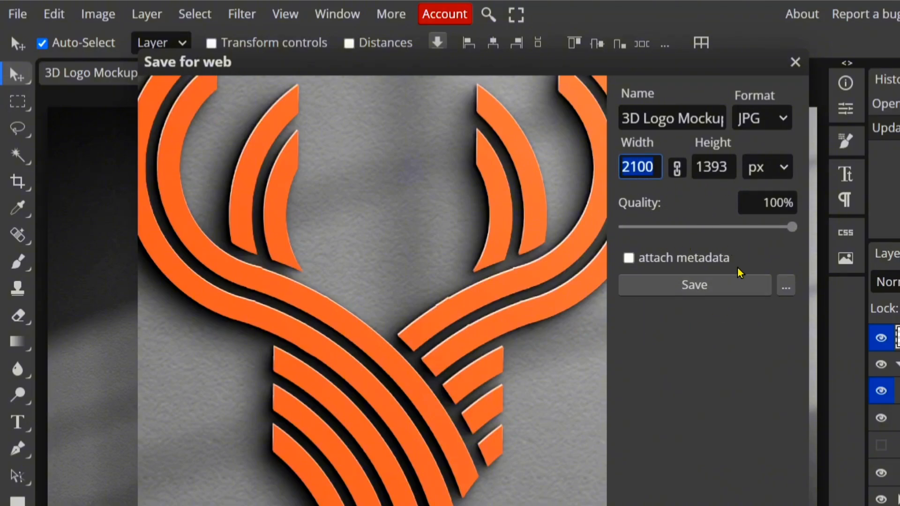
pyautogui.press('BackSpace')
pyautogui.write('4200')
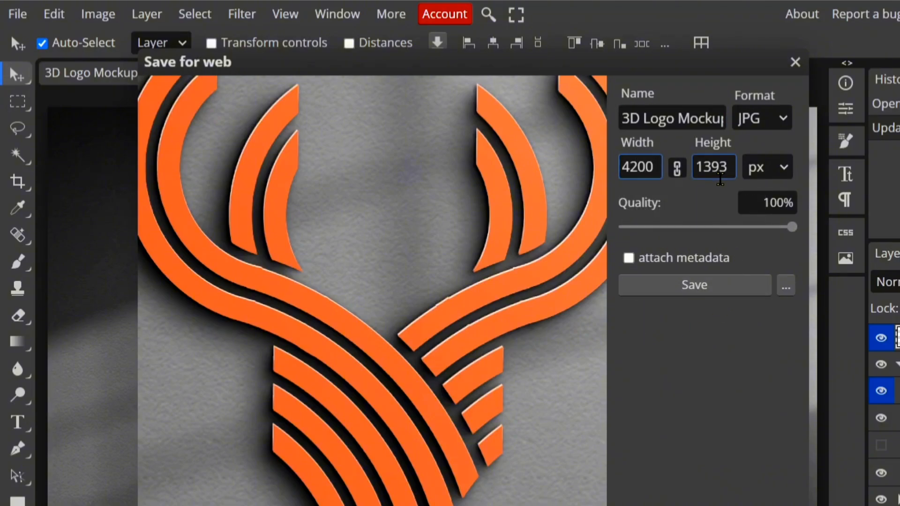
pyautogui.press('Tab')
# Try the minimum JPG quality, set it back to 100%, save the image, and open the downloaded file.
pyautogui.moveTo(792, 227); pyautogui.dragTo(488, 307)
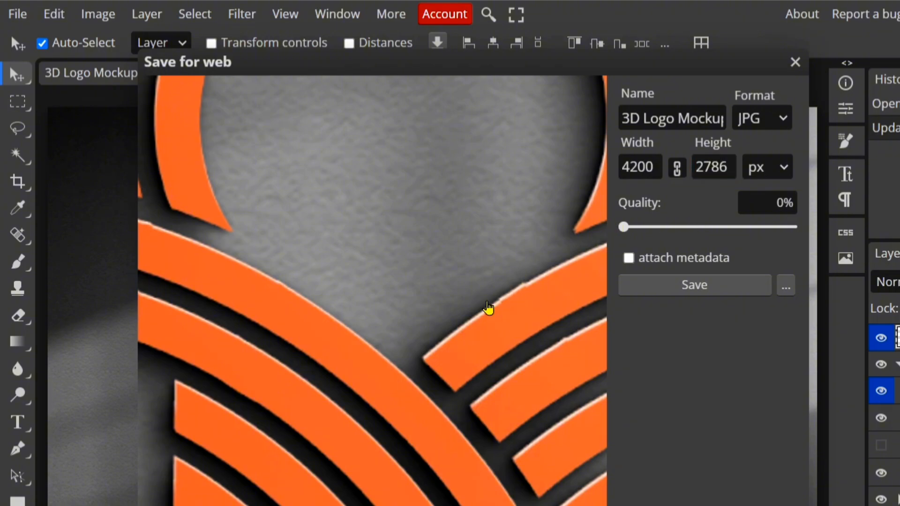
pyautogui.moveTo(623, 227); pyautogui.dragTo(794, 230)
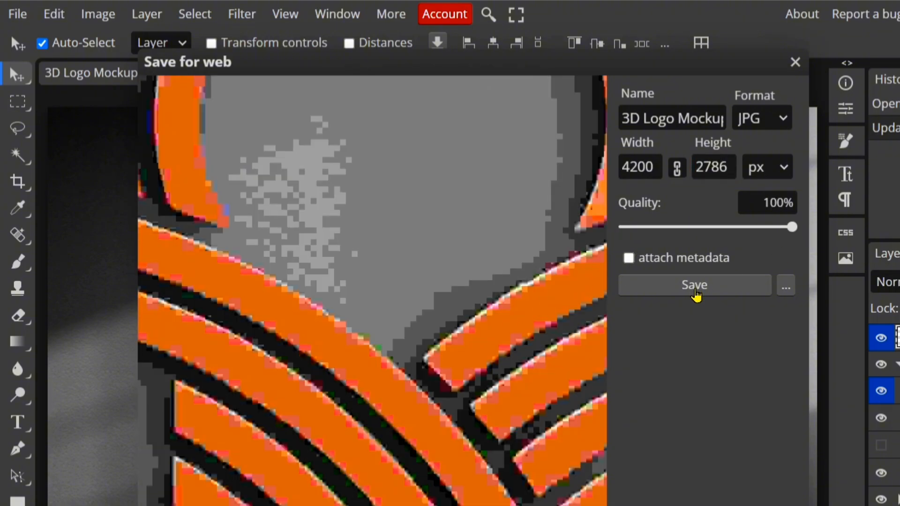
pyautogui.click(698, 290)
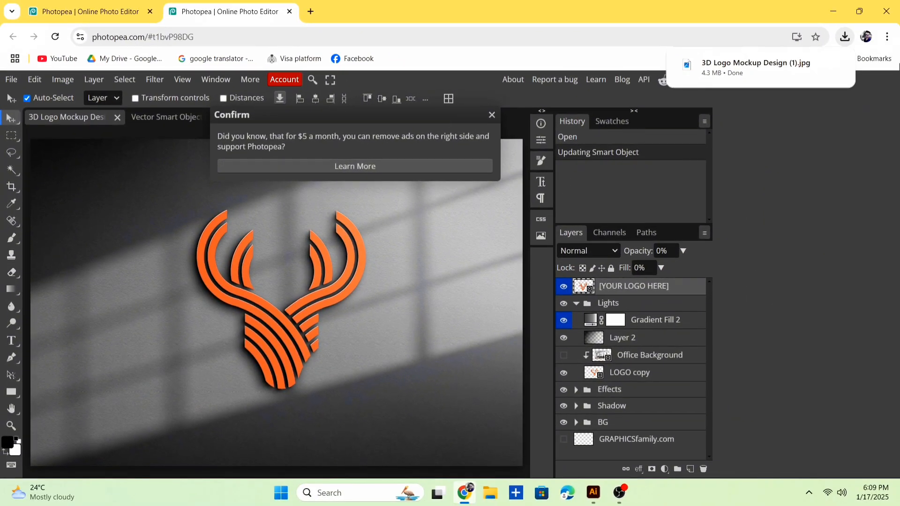
pyautogui.click(751, 76)
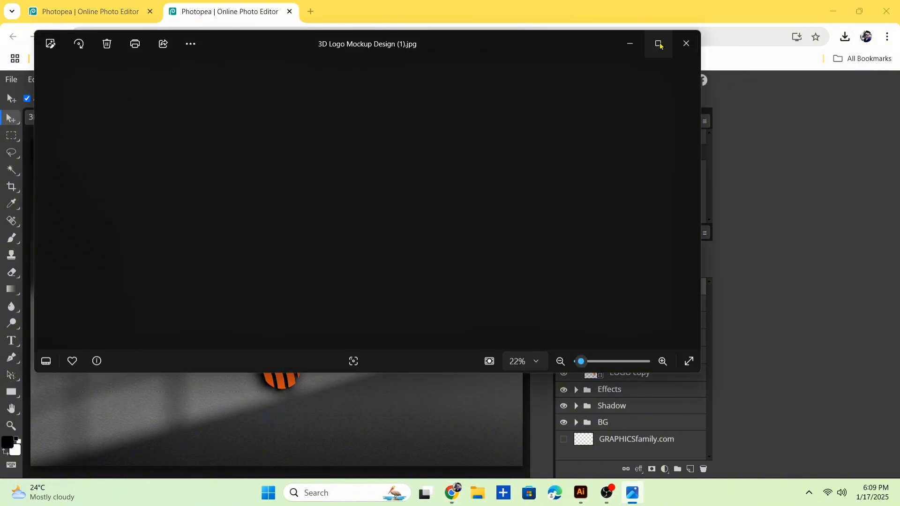